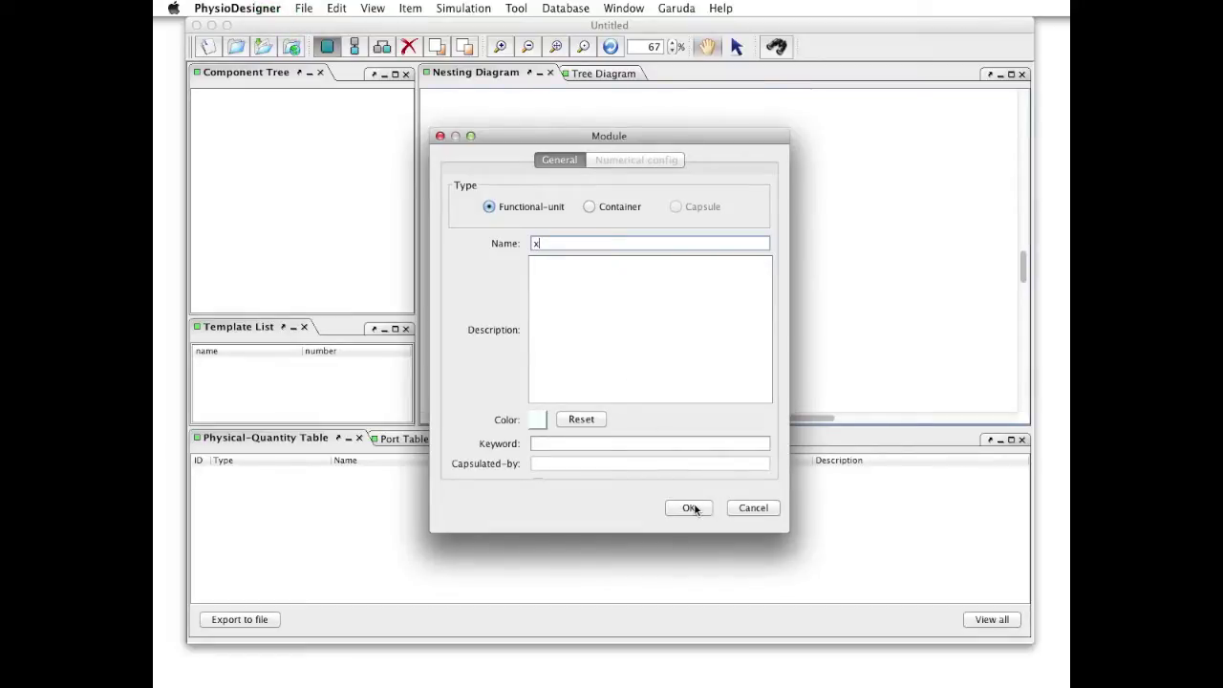
Create the functional-unit module x and add a State physical quantity named x to it
left_click(691, 509)
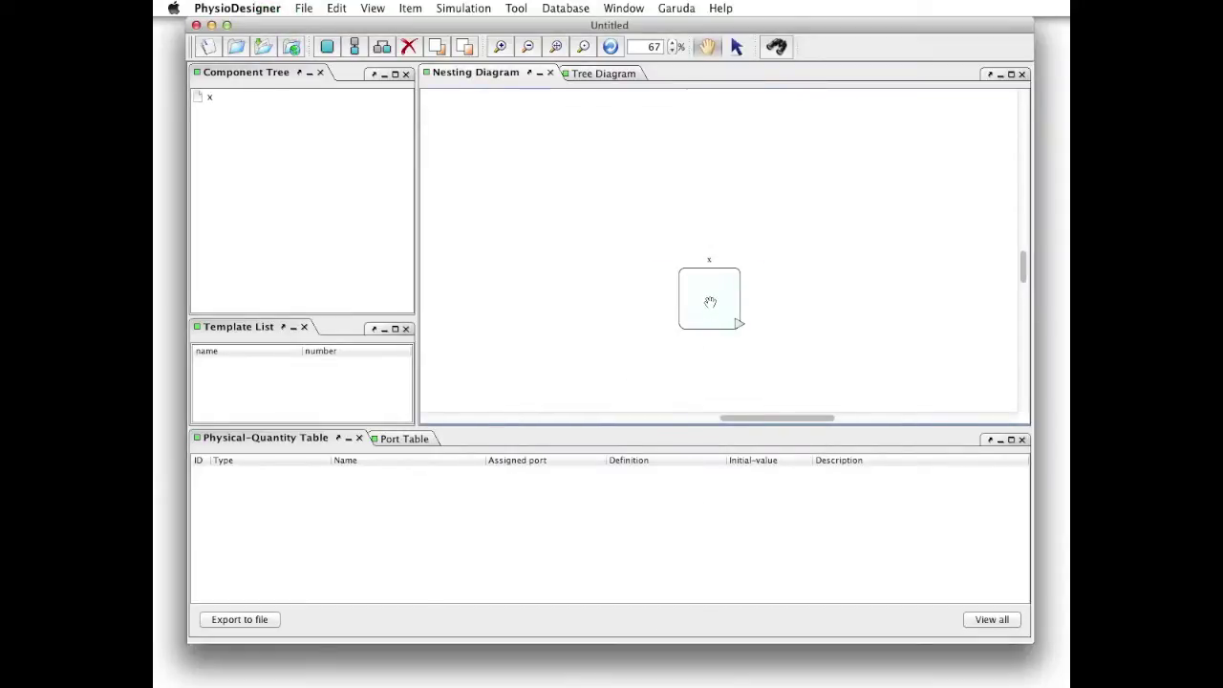
right_click(711, 305)
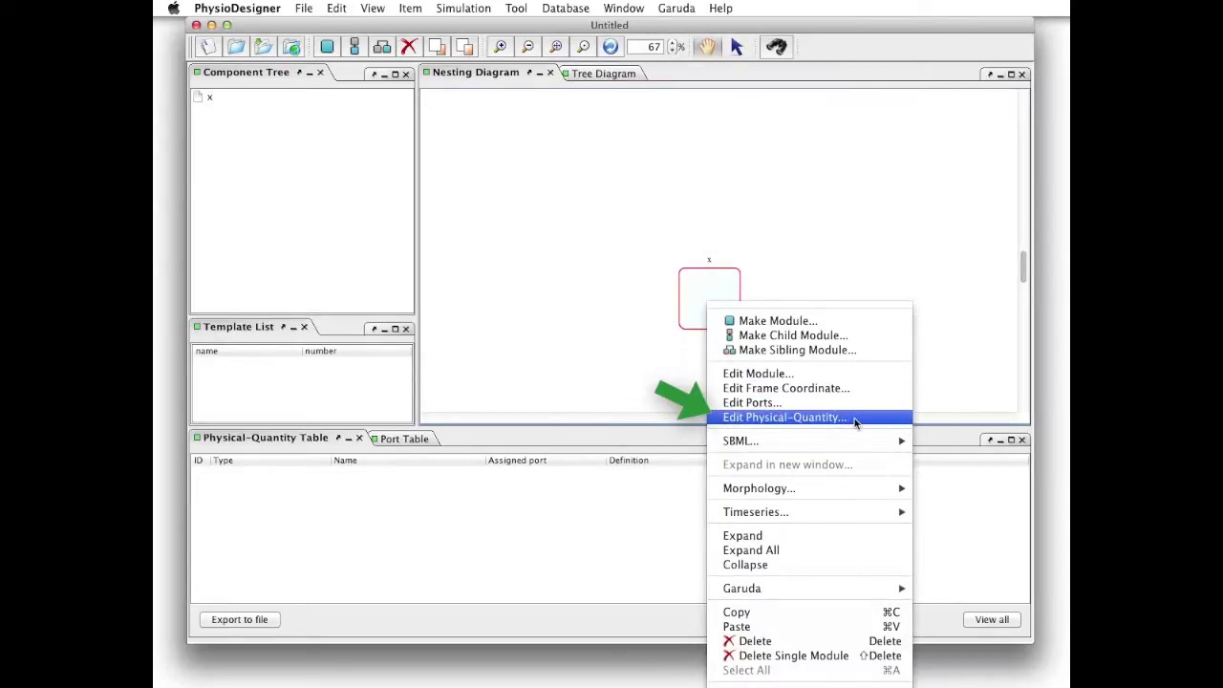
left_click(853, 422)
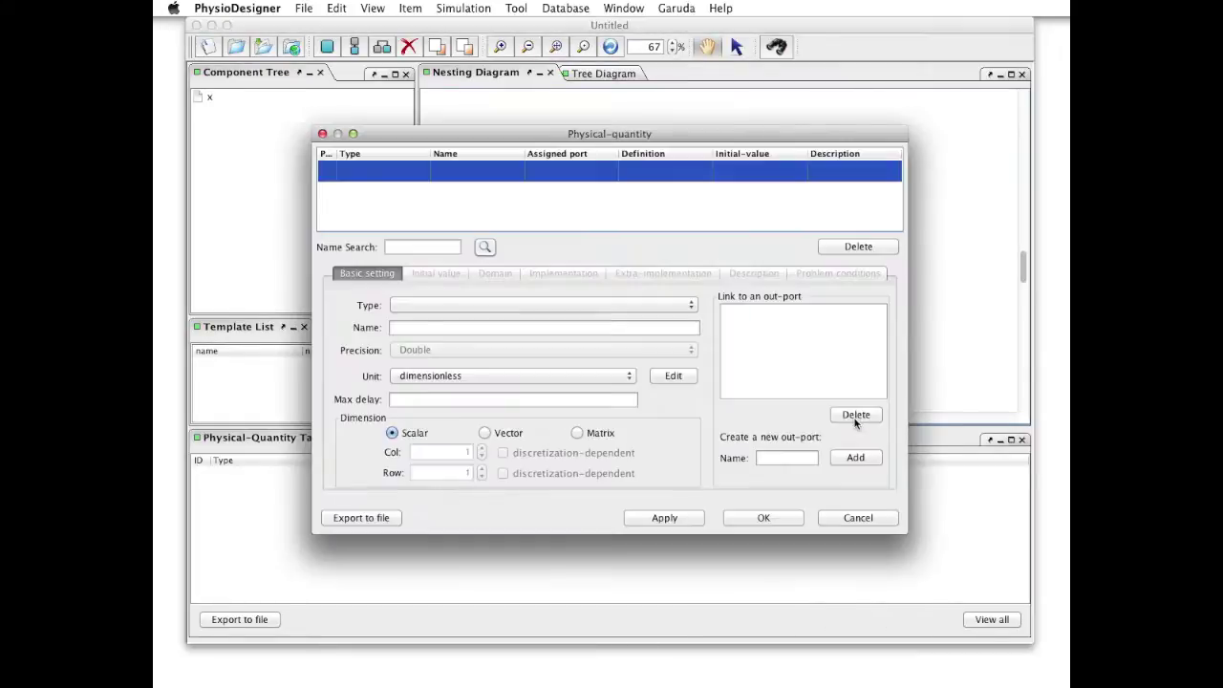
left_click(466, 305)
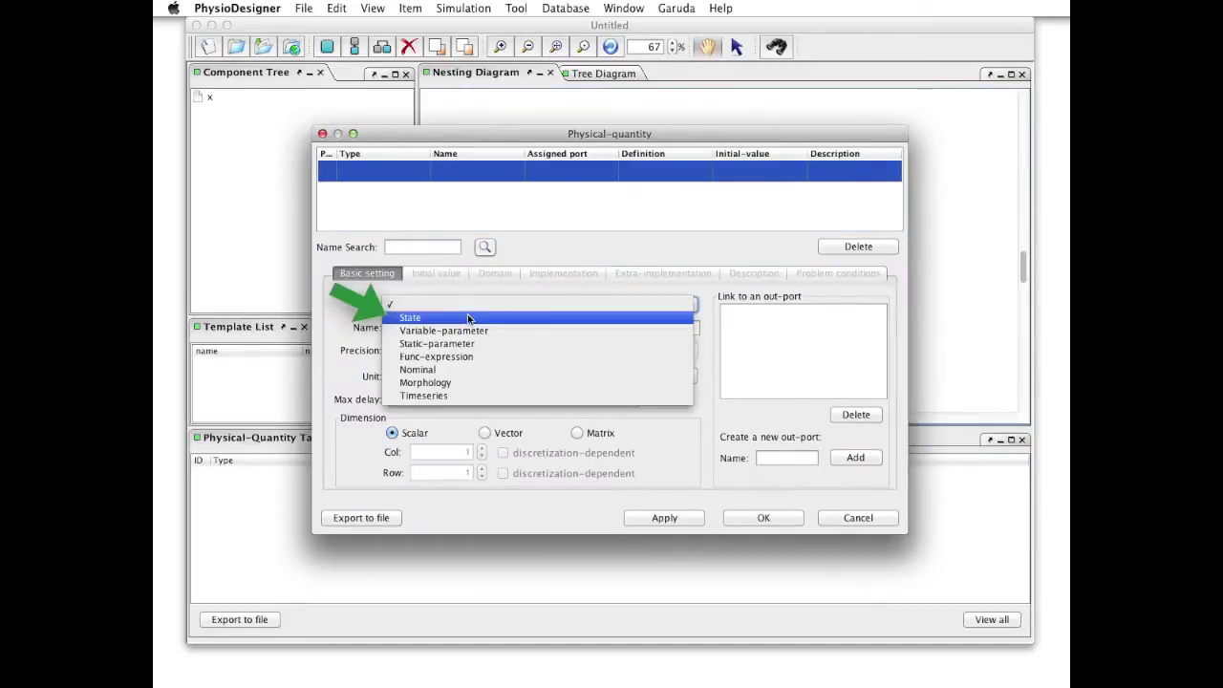
left_click(469, 319)
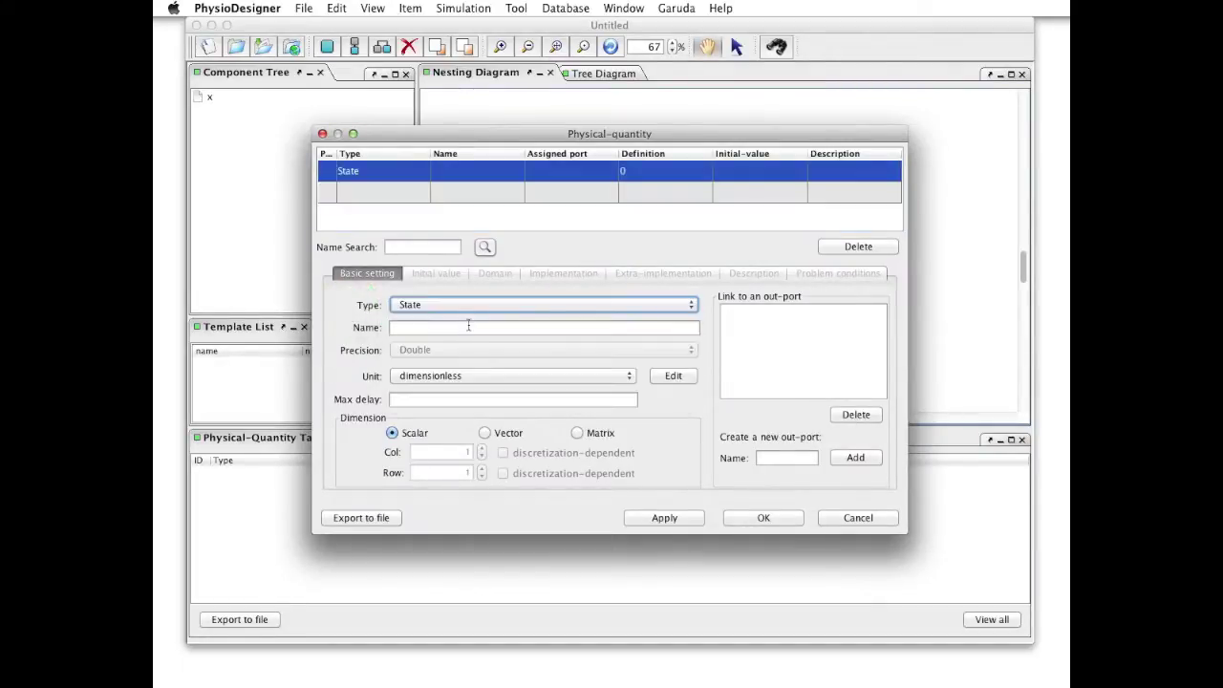
type("x")
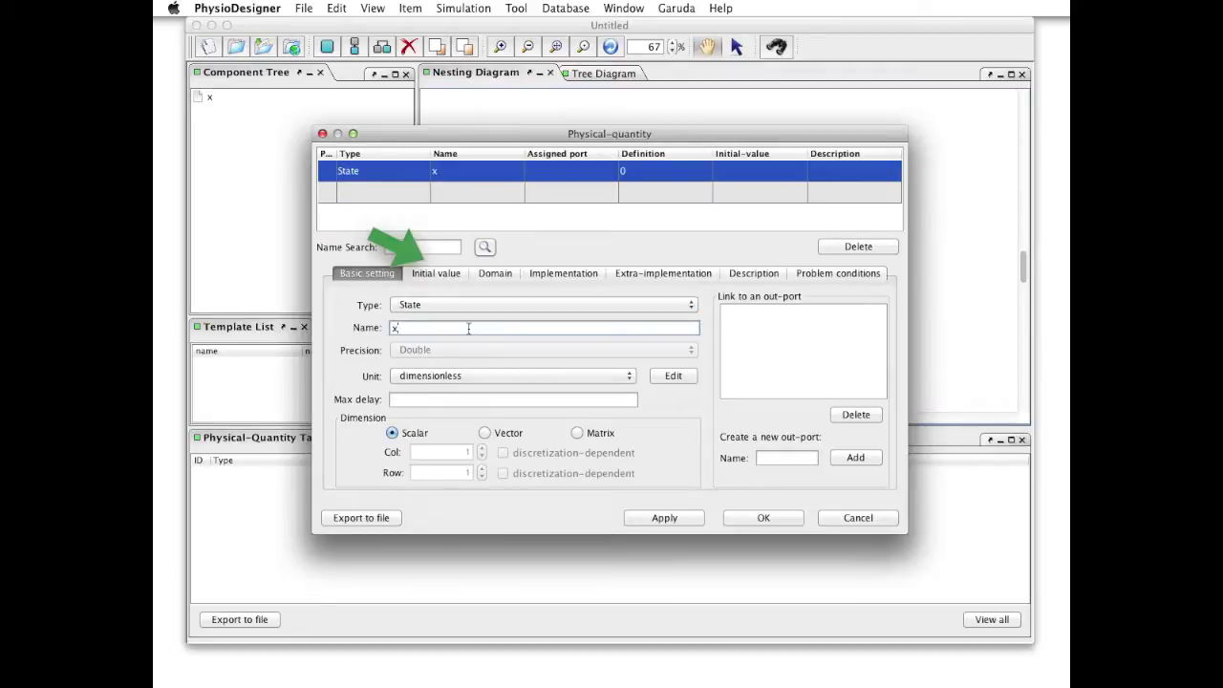
Set the initial value of state x to -2
left_click(450, 275)
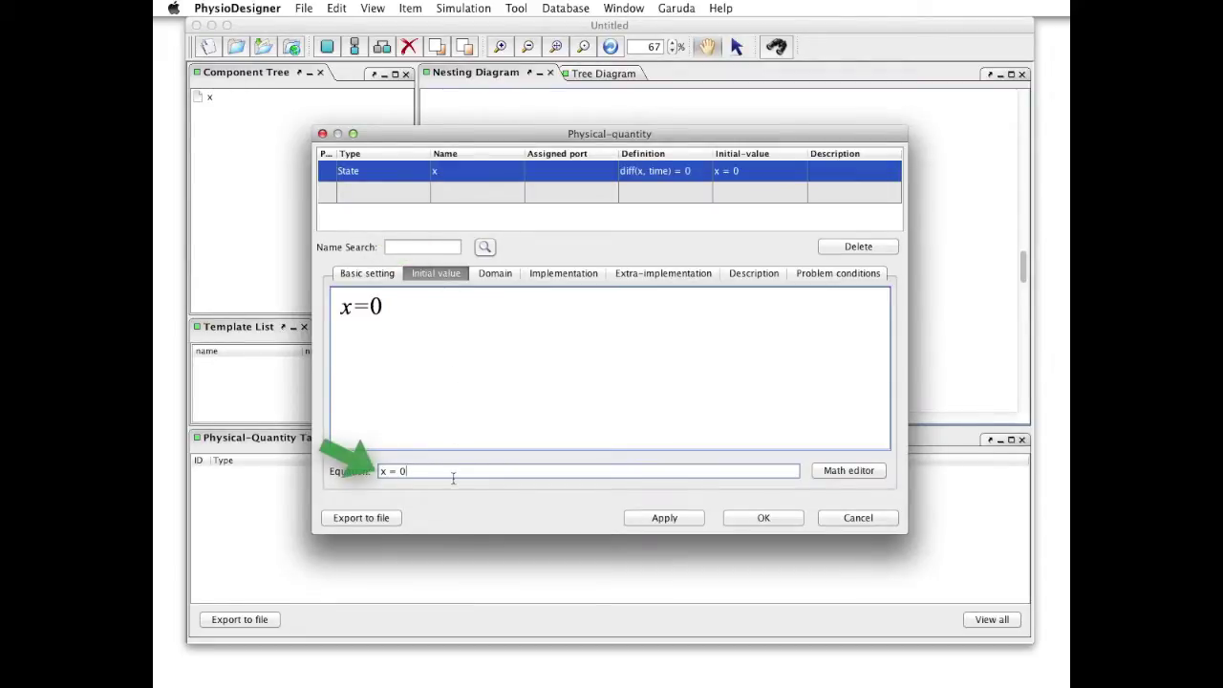
key("BackSpace")
type("-2")
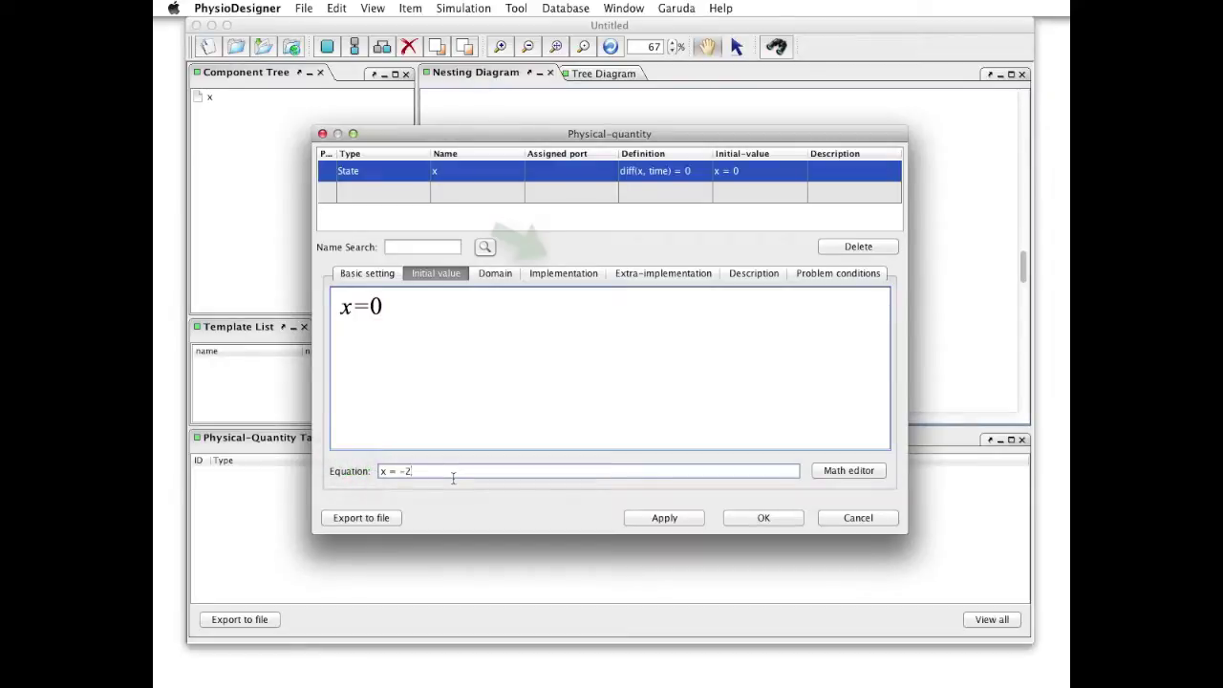
key("Return")
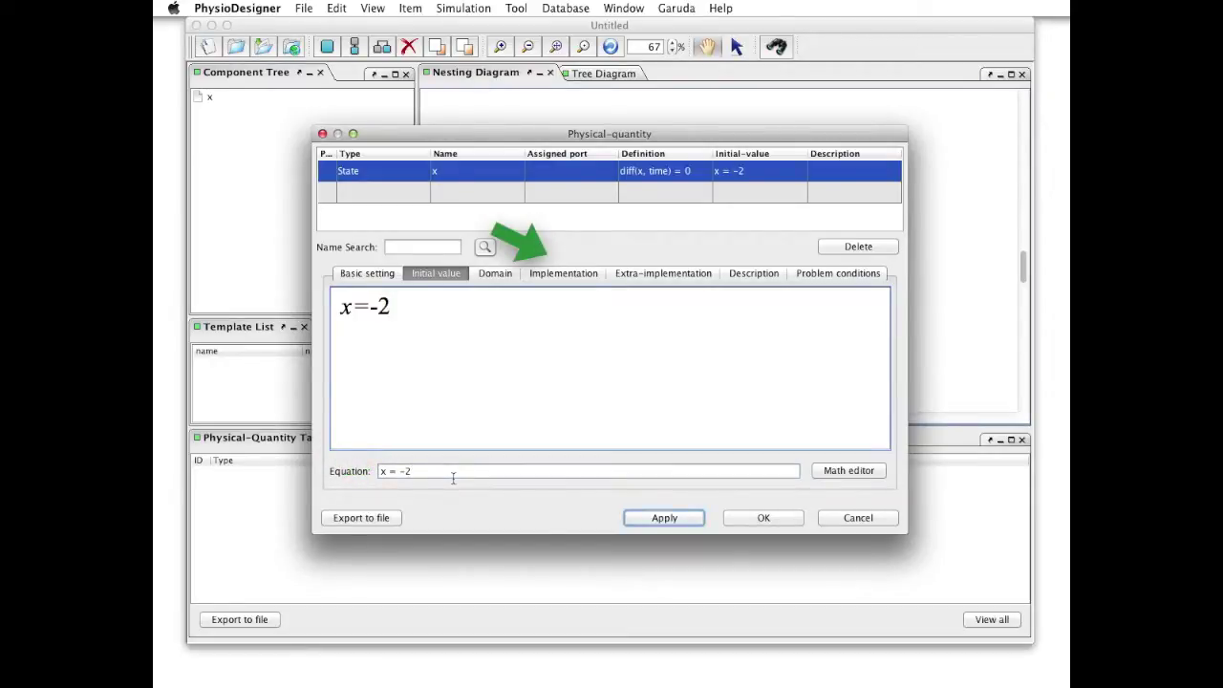
Define state x by the ODE diff(x, time) = c*(x-pow(x,3)/3+y+z) and automatically create entries for its undefined quantities
left_click(548, 276)
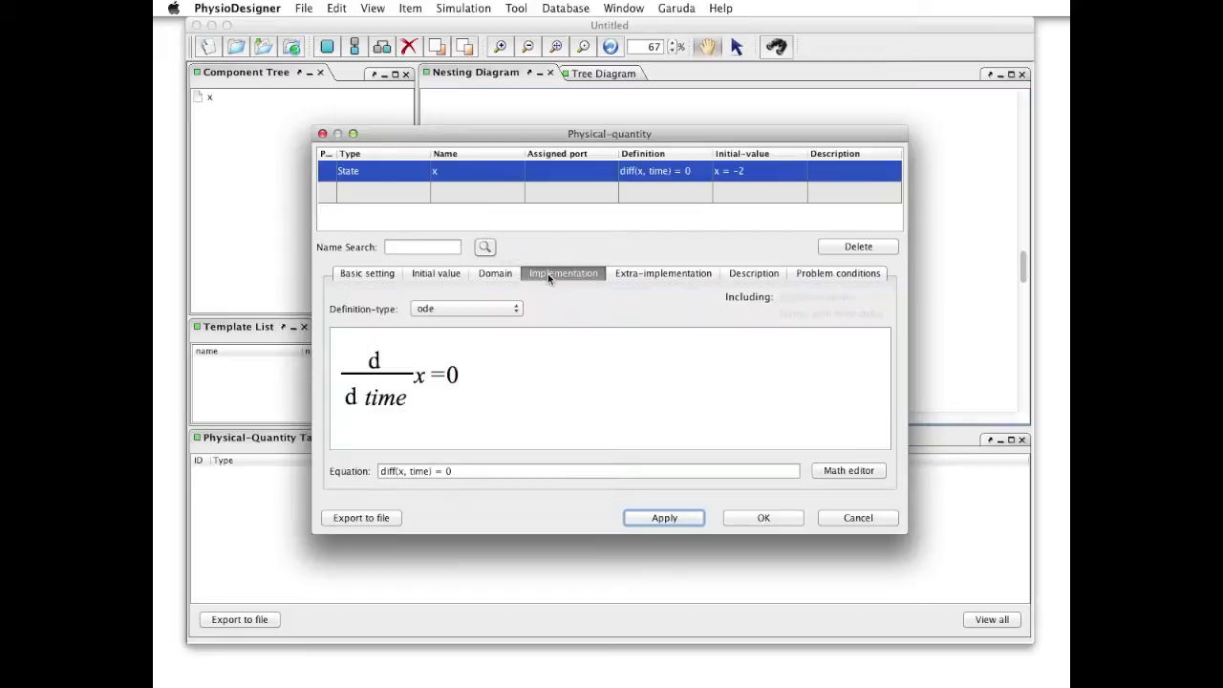
left_click(494, 468)
key("BackSpace")
type("c*(x-")
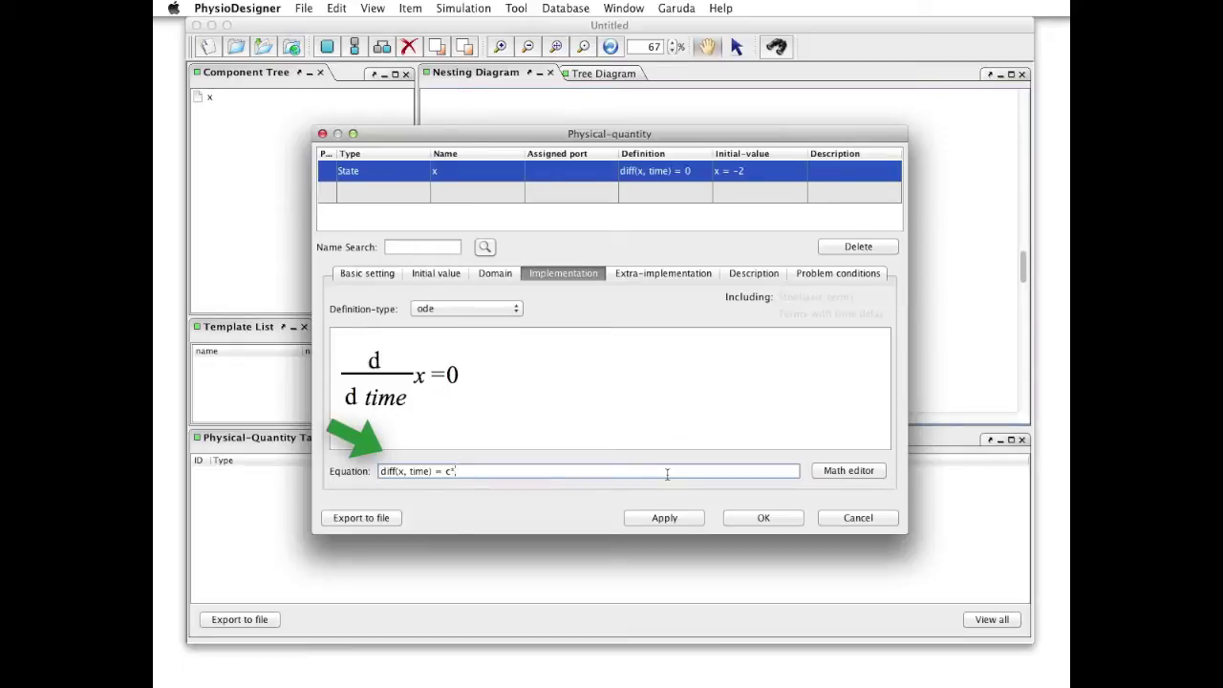
type("pow")
type("(x,3")
type(")/")
type("3")
type("+y+z)")
type(",")
key("Return")
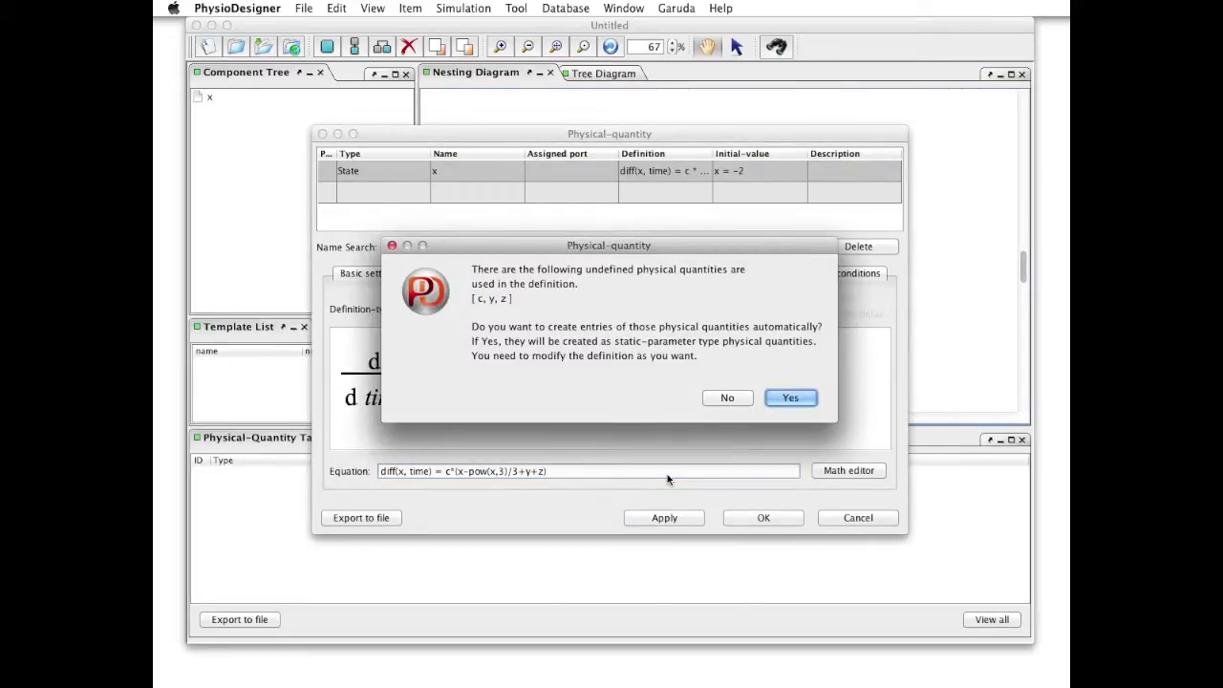
left_click(791, 397)
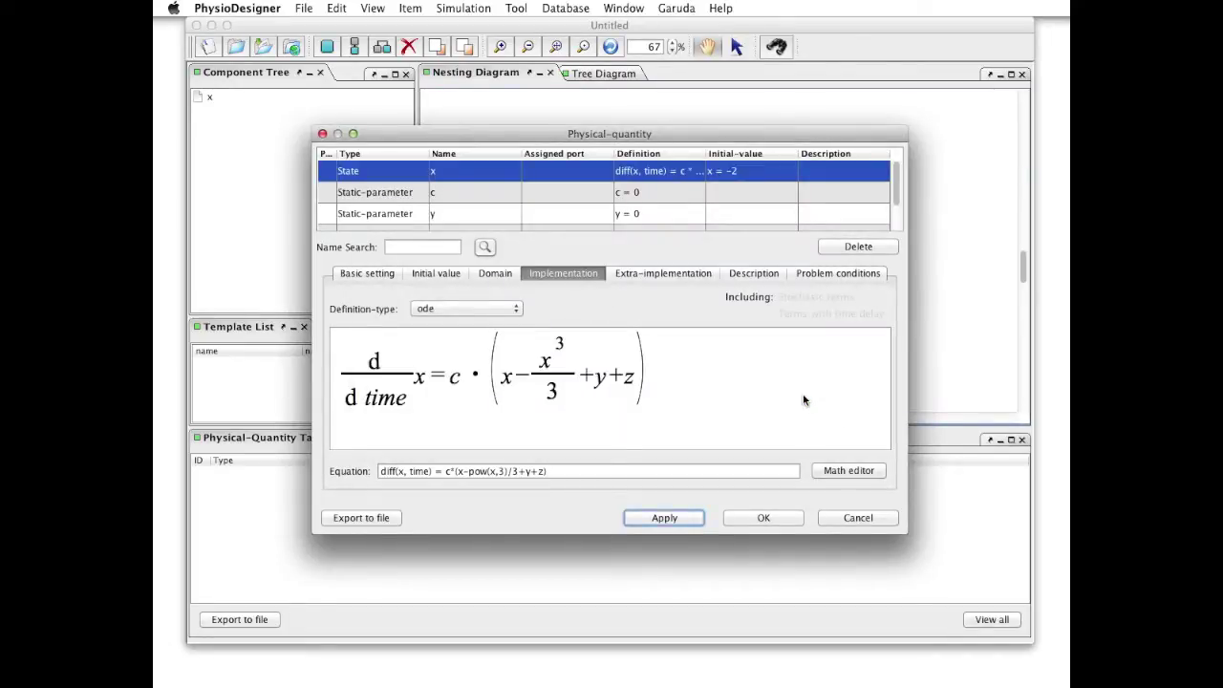
Define the static parameter c with the equation c = 3
left_click(560, 199)
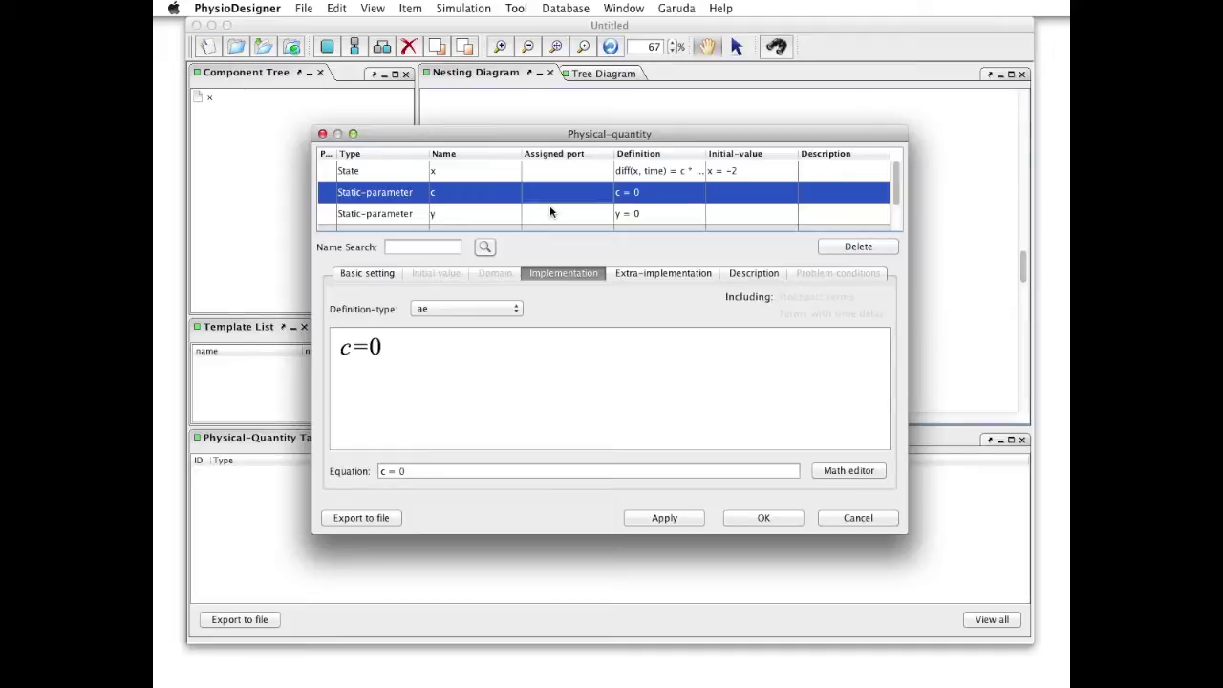
left_click(392, 274)
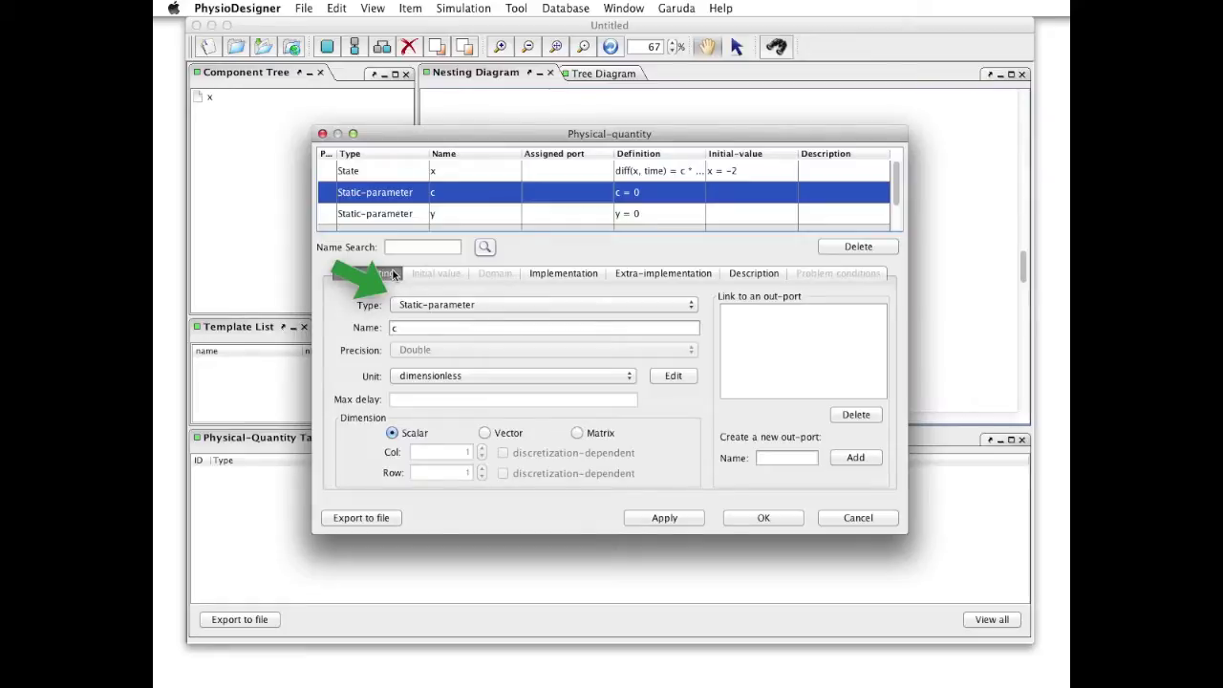
left_click(586, 274)
left_click(469, 471)
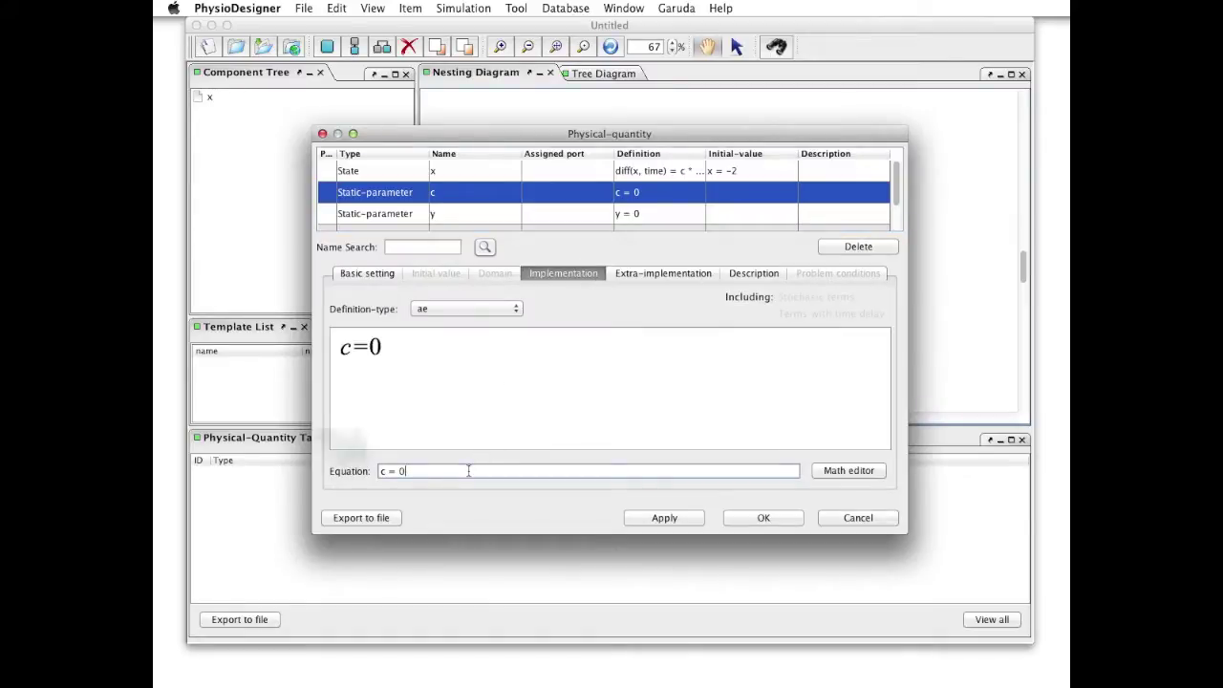
key("BackSpace")
type("3")
key("Return")
Change the type of physical quantity y to Variable-parameter
left_click(407, 217)
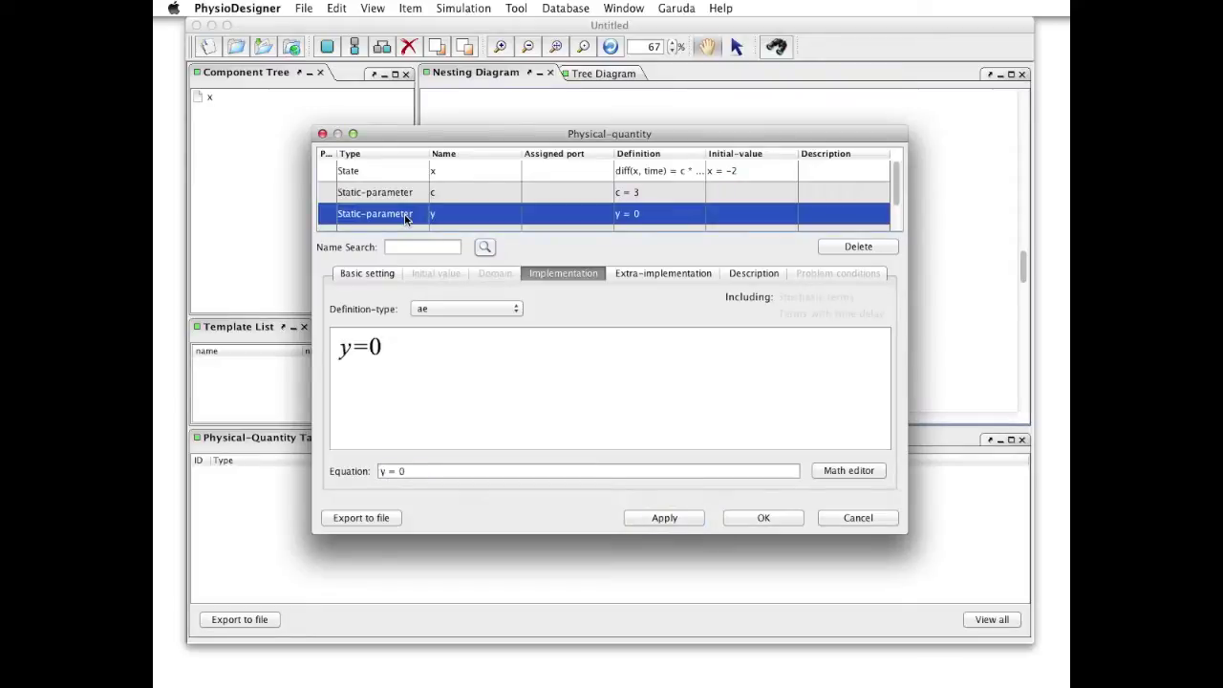
left_click(349, 274)
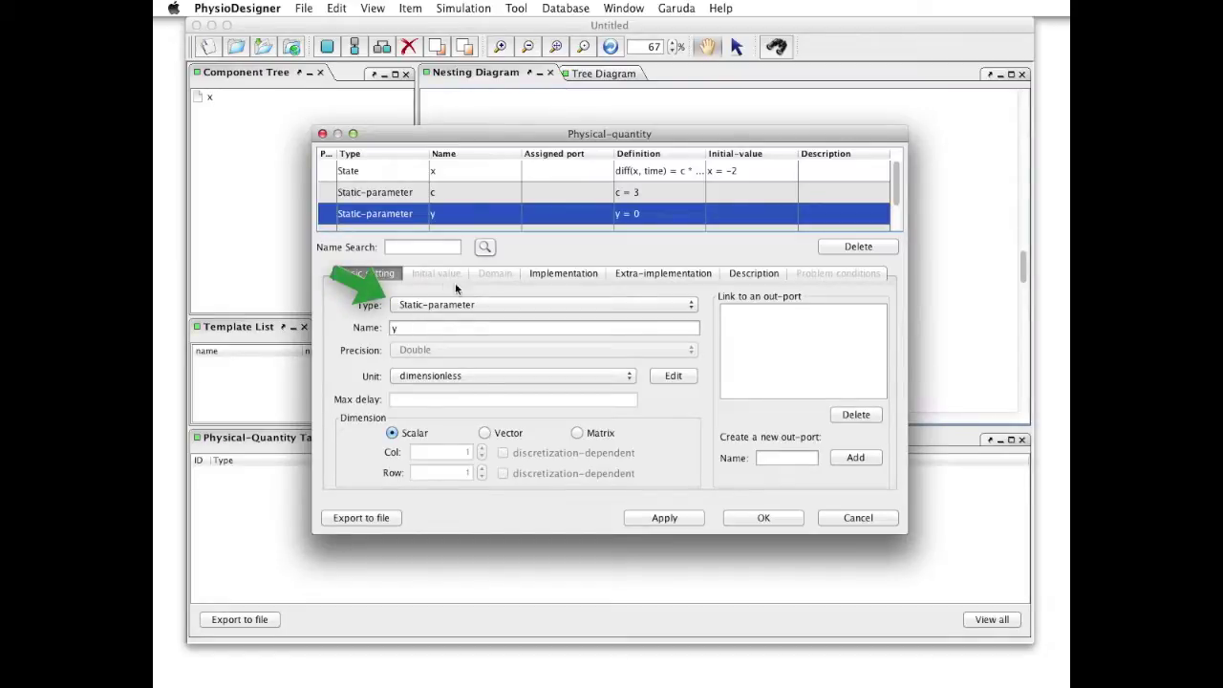
left_click(489, 305)
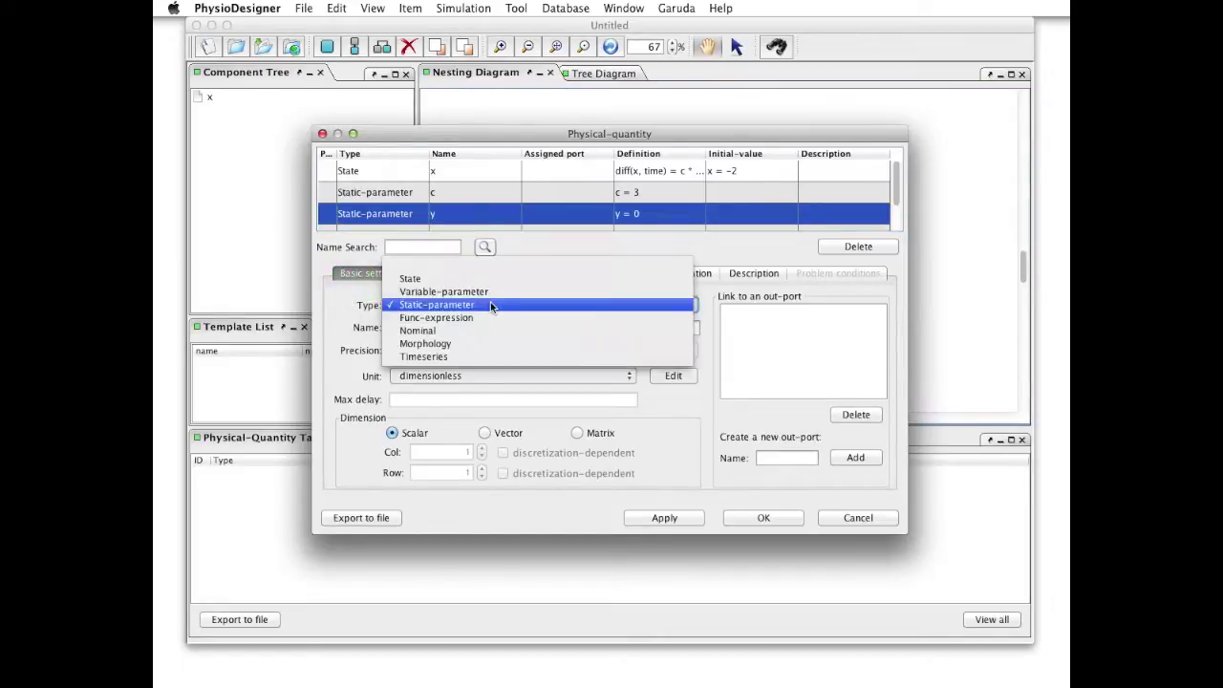
left_click(499, 292)
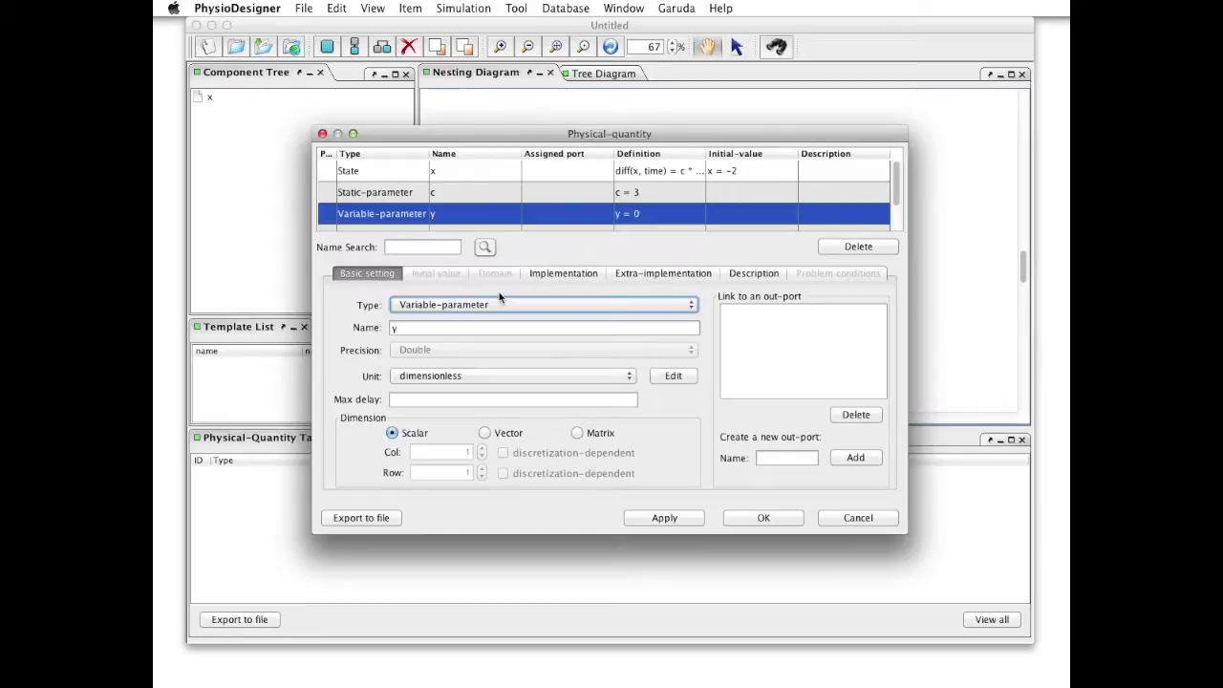
Set y's definition type to assign from a port and create a new in-port named y for it
left_click(561, 274)
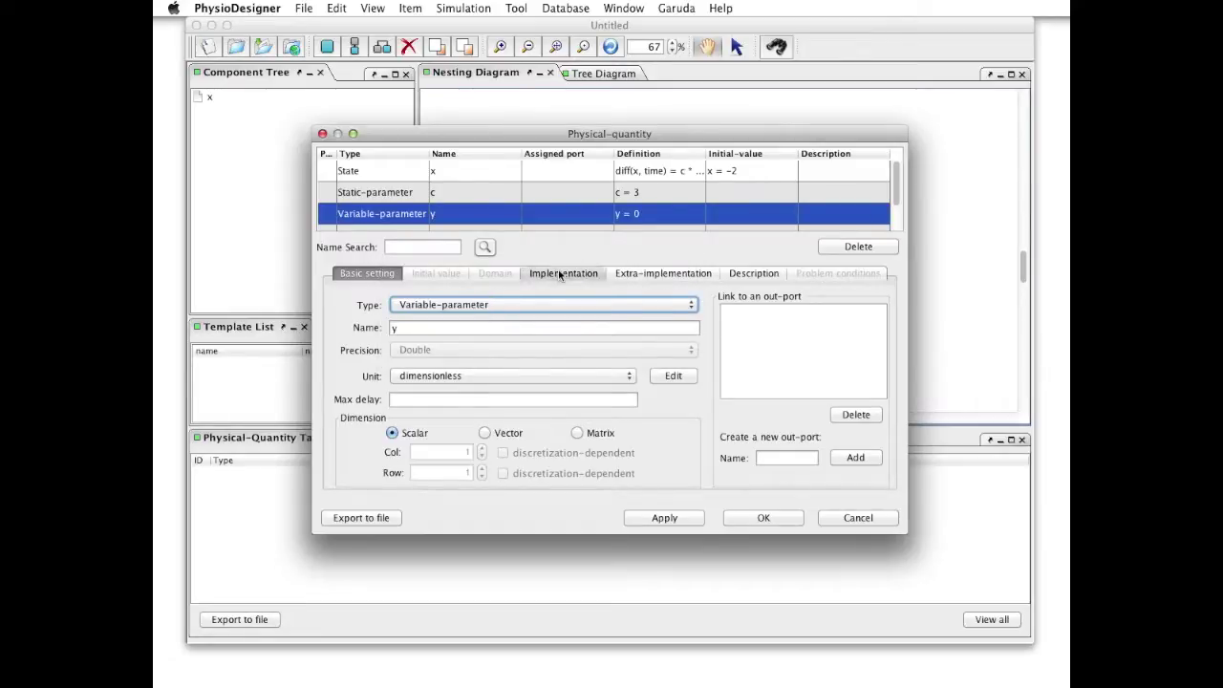
left_click(476, 311)
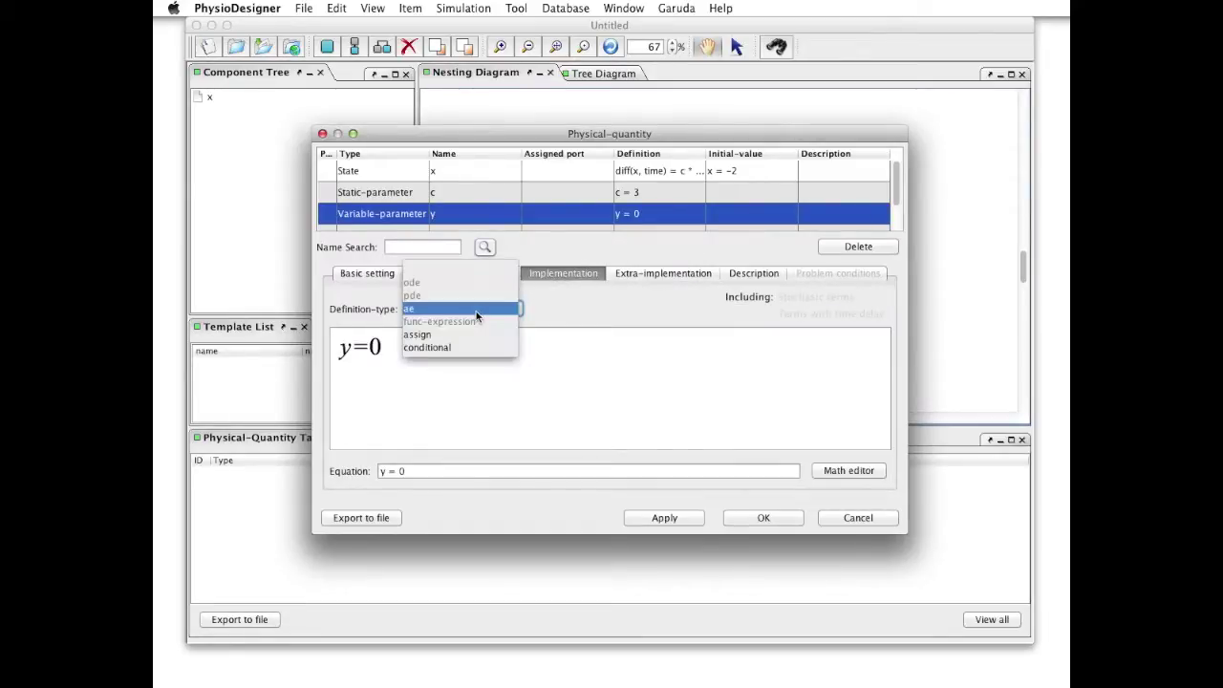
left_click(467, 336)
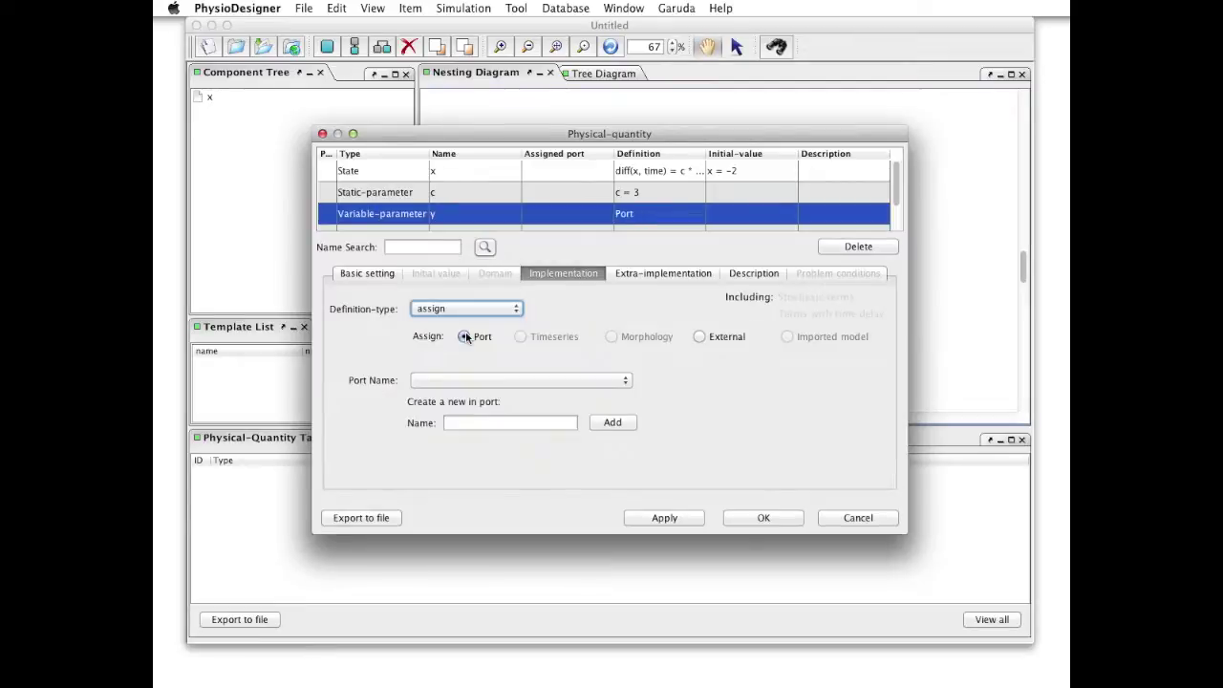
left_click(466, 381)
left_click(496, 422)
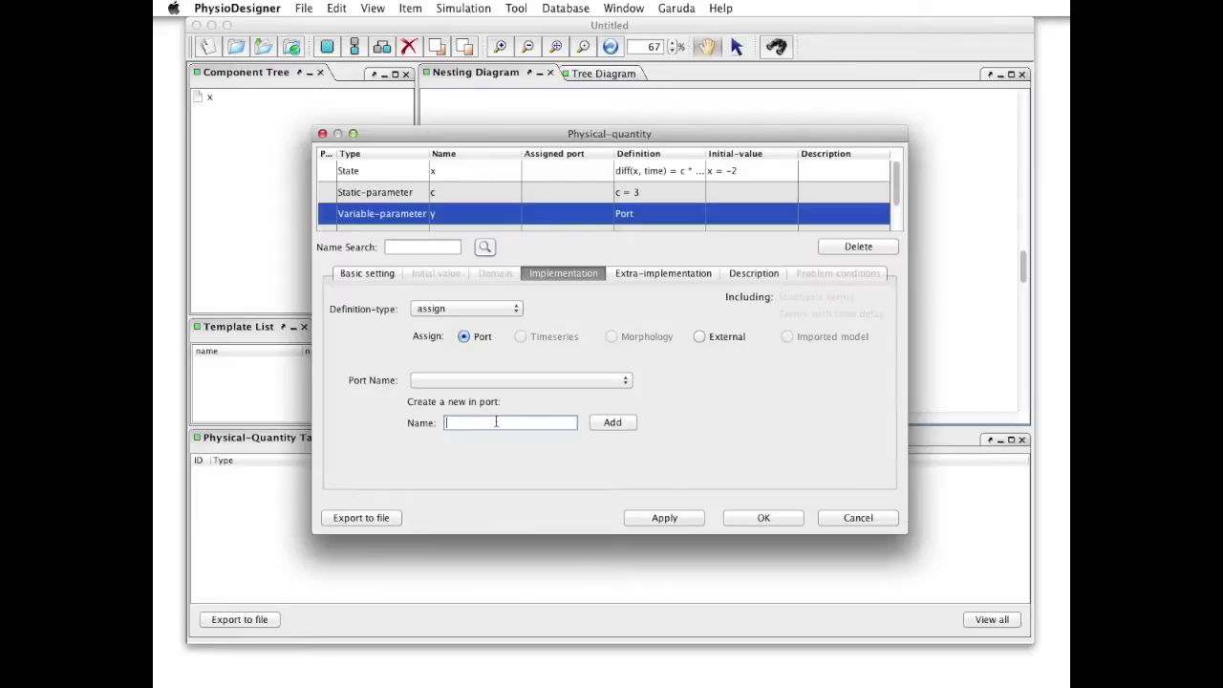
type("y")
left_click(613, 424)
Define the static parameter z with the equation z = -2 and accept module x's physical quantities
scroll(534, 210, "down", 1)
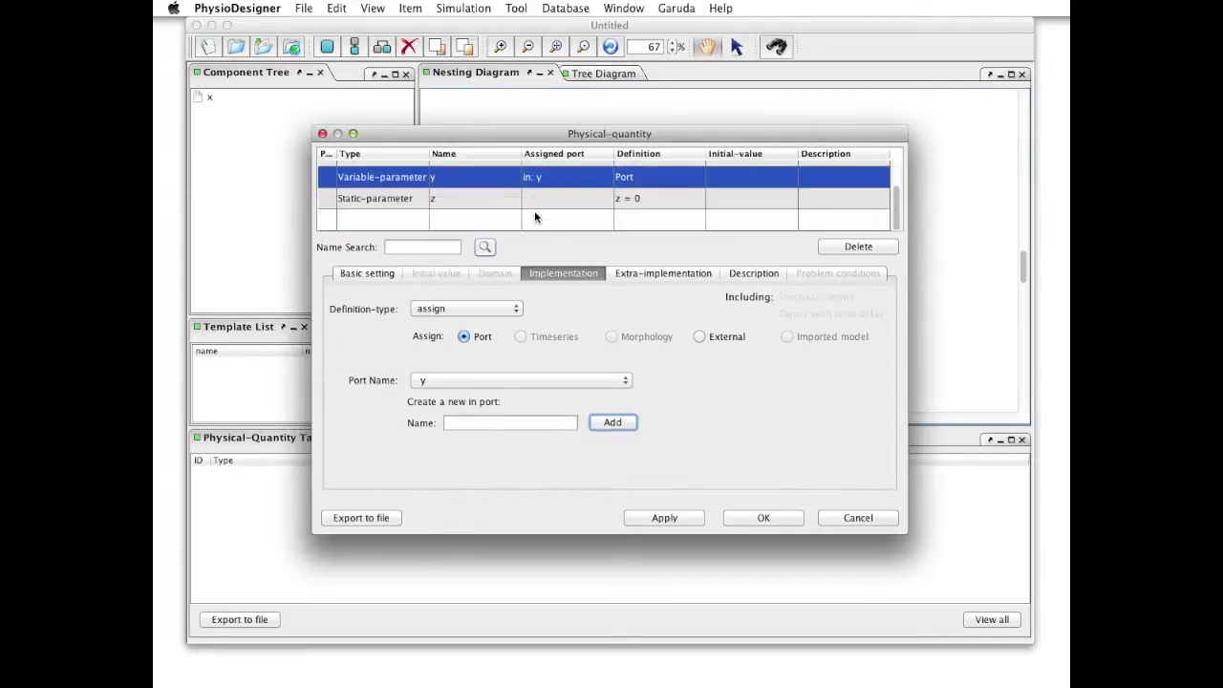
left_click(453, 199)
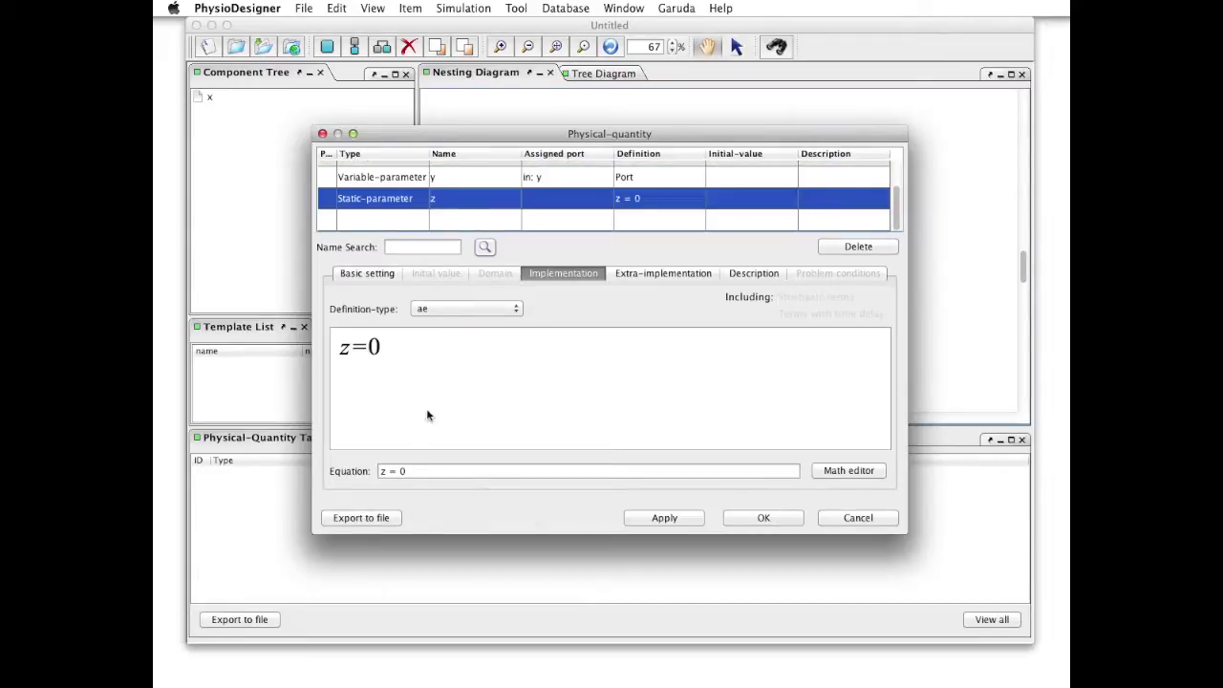
left_click(417, 467)
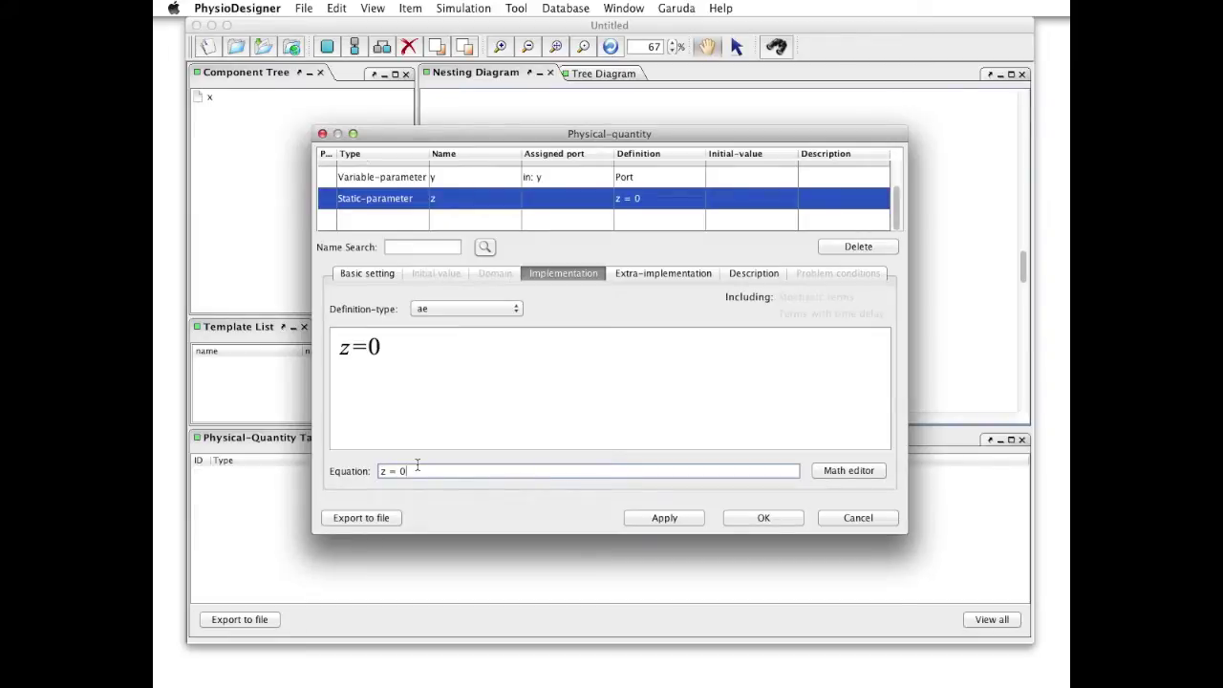
key("BackSpace")
type("-2")
key("Tab")
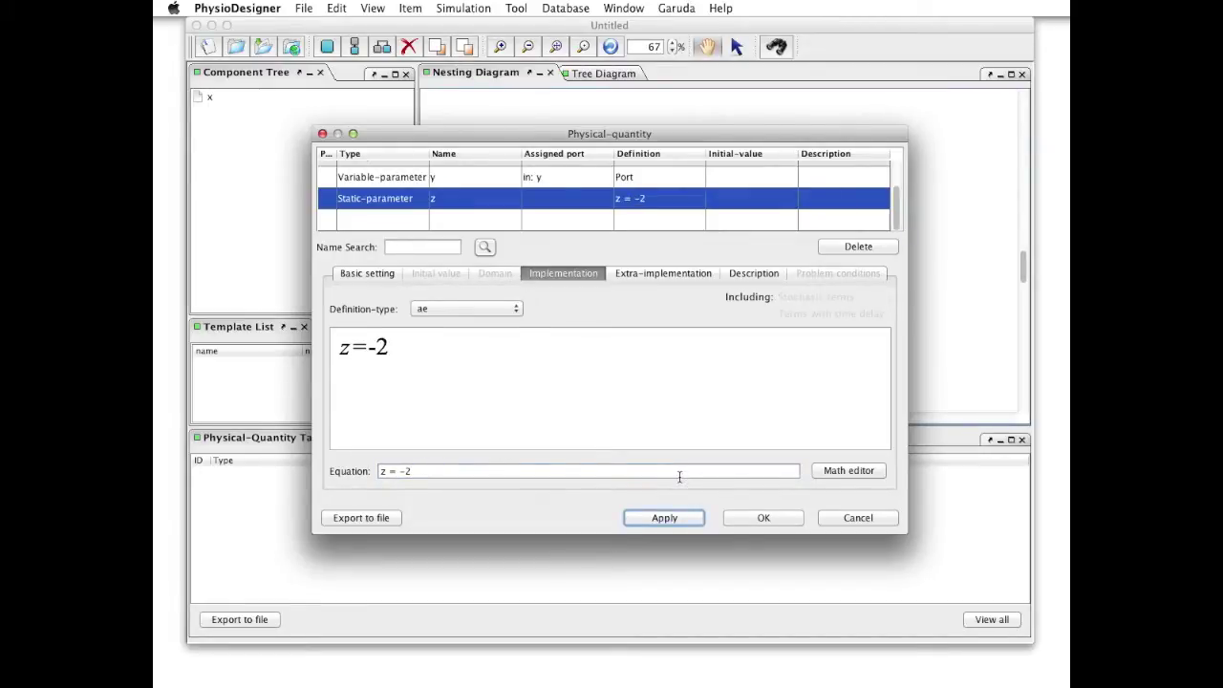
left_click(755, 518)
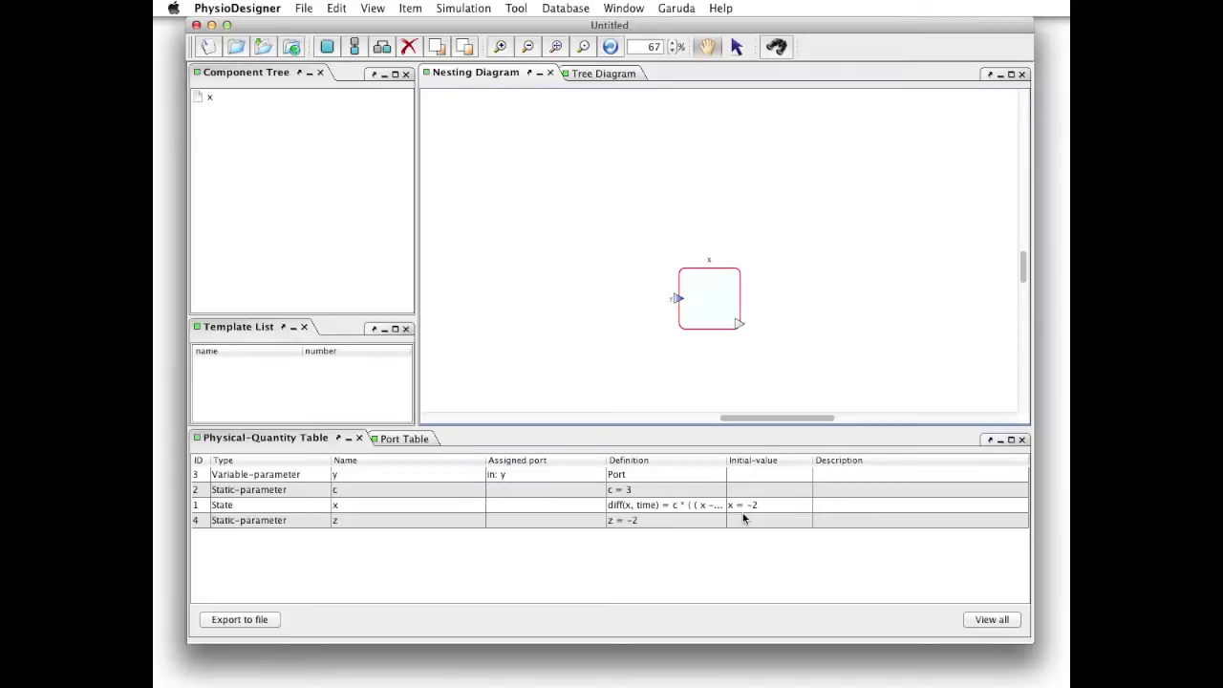
Create a functional-unit module named y in the empty diagram area beside module x
left_click_drag(847, 339, 729, 292)
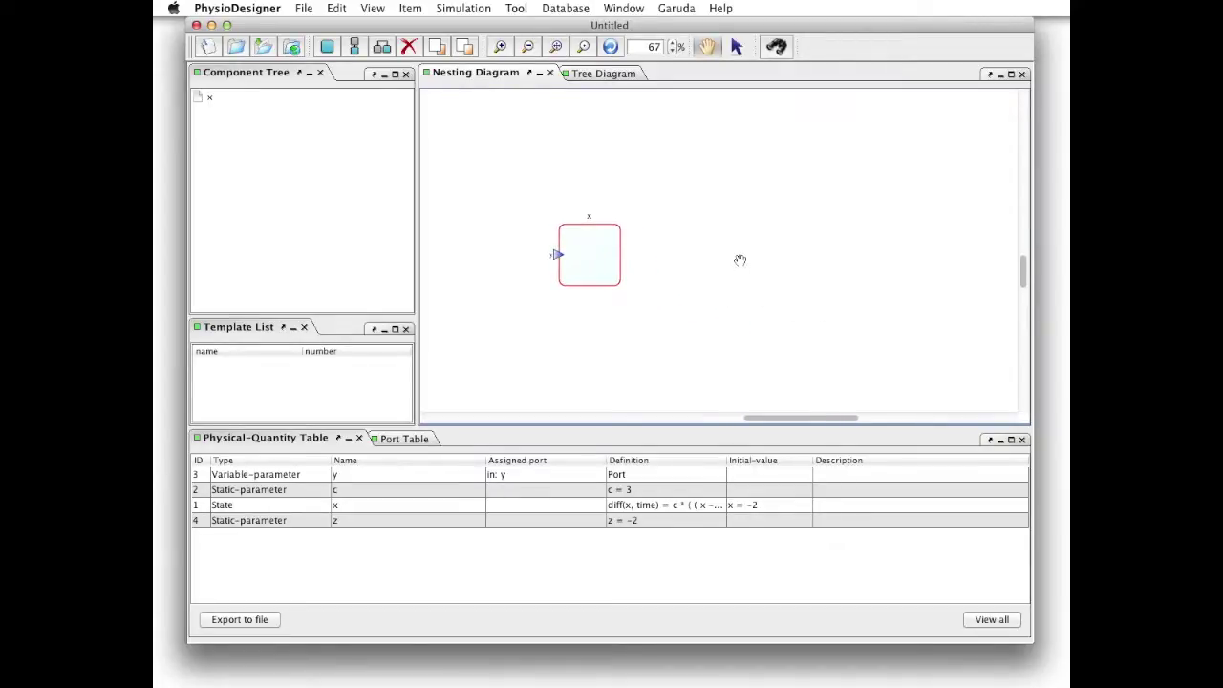
right_click(738, 259)
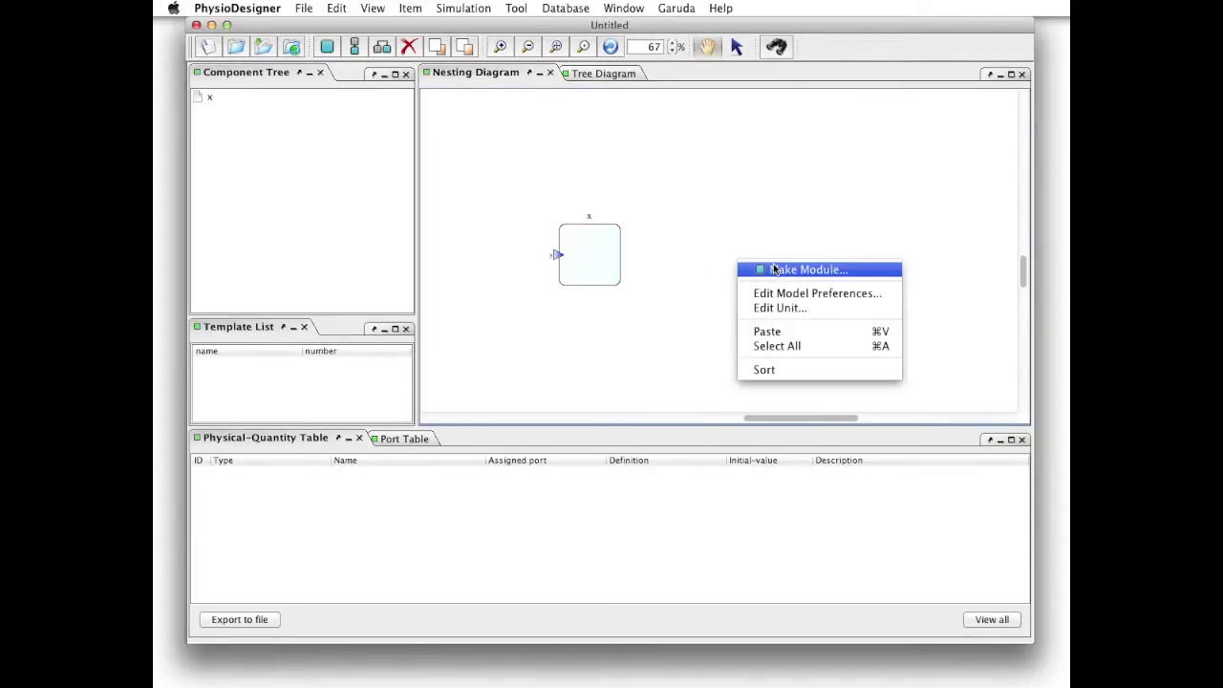
left_click(773, 268)
type("y")
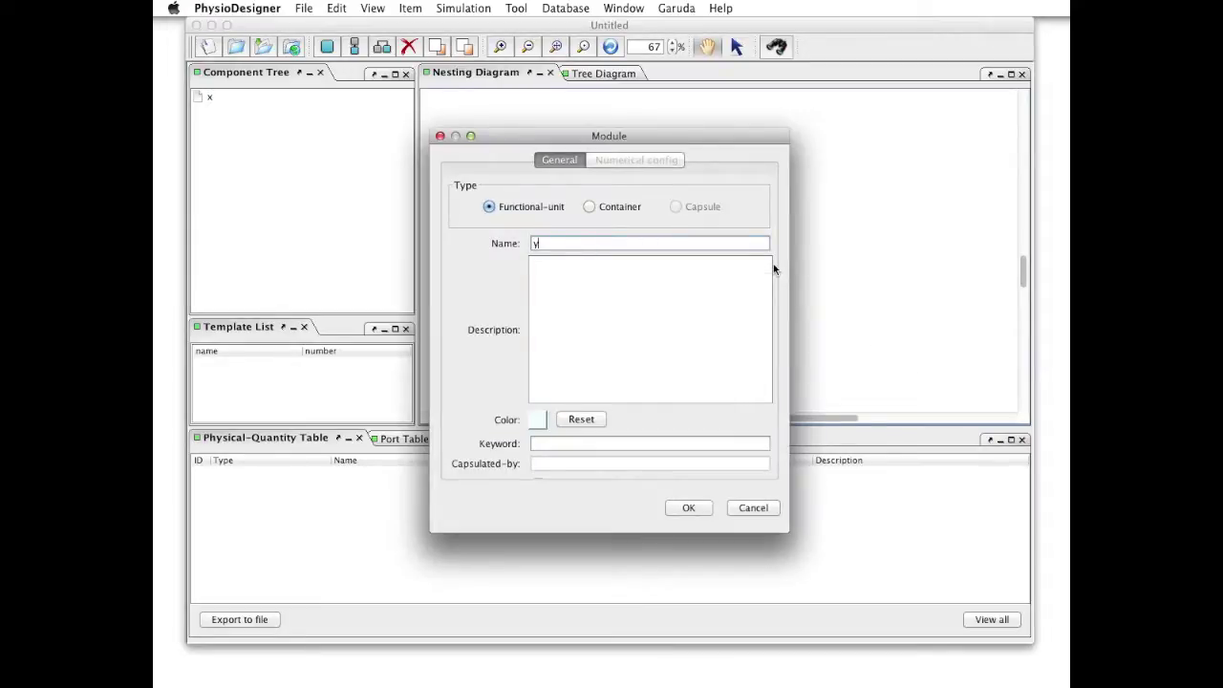
left_click(683, 508)
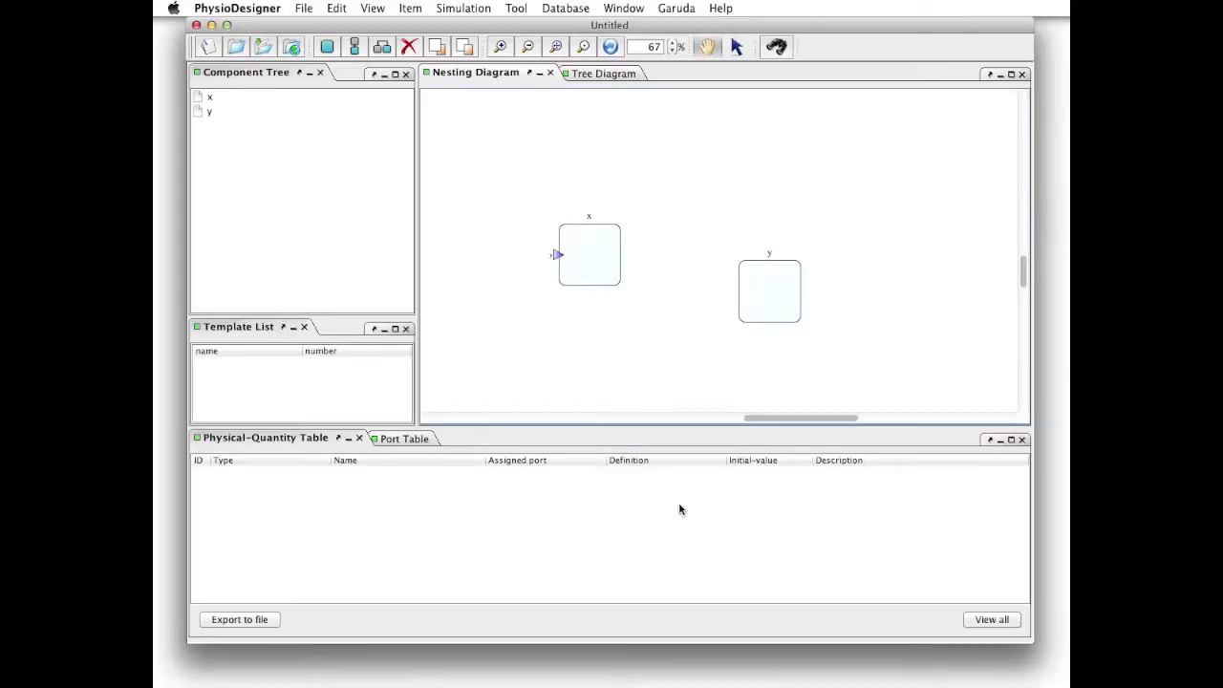
Open module y's physical quantities and add a State-type quantity named y
right_click(775, 279)
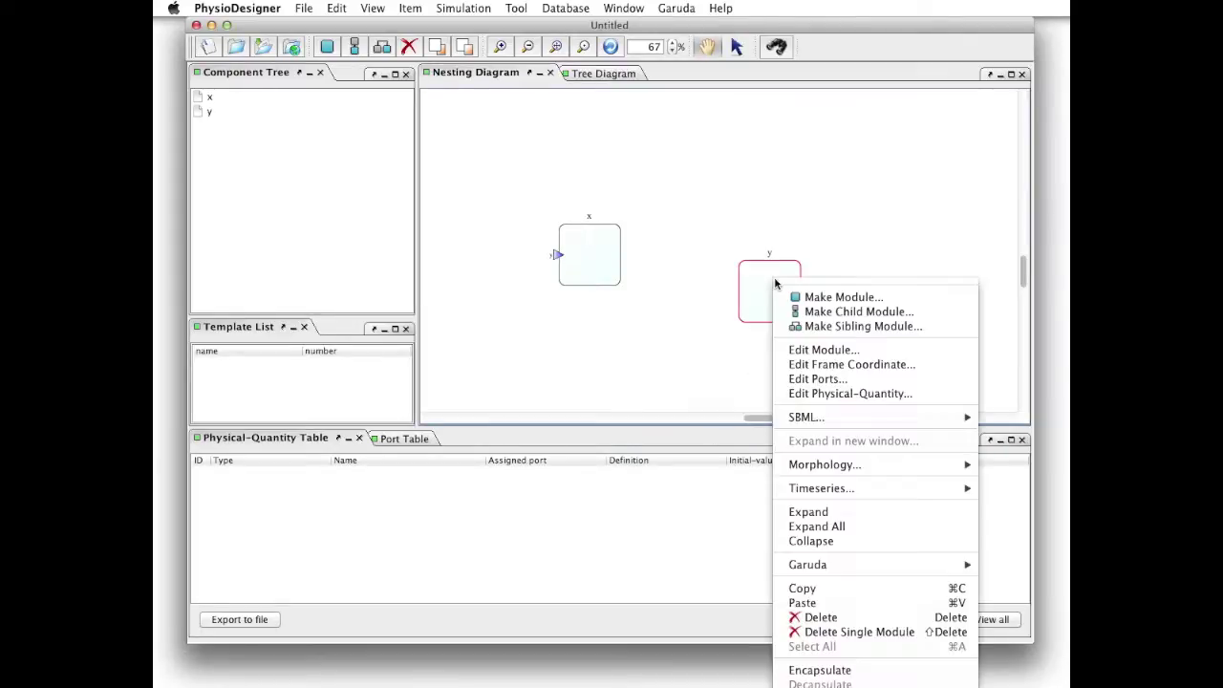
left_click(809, 393)
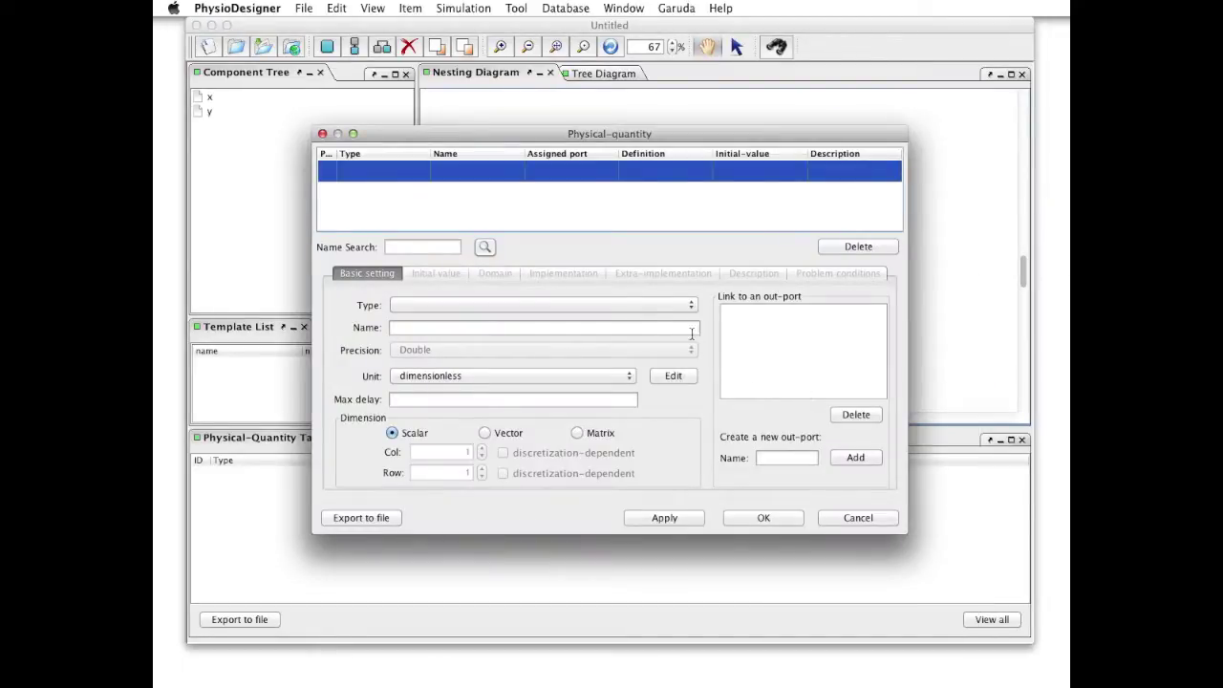
left_click(646, 307)
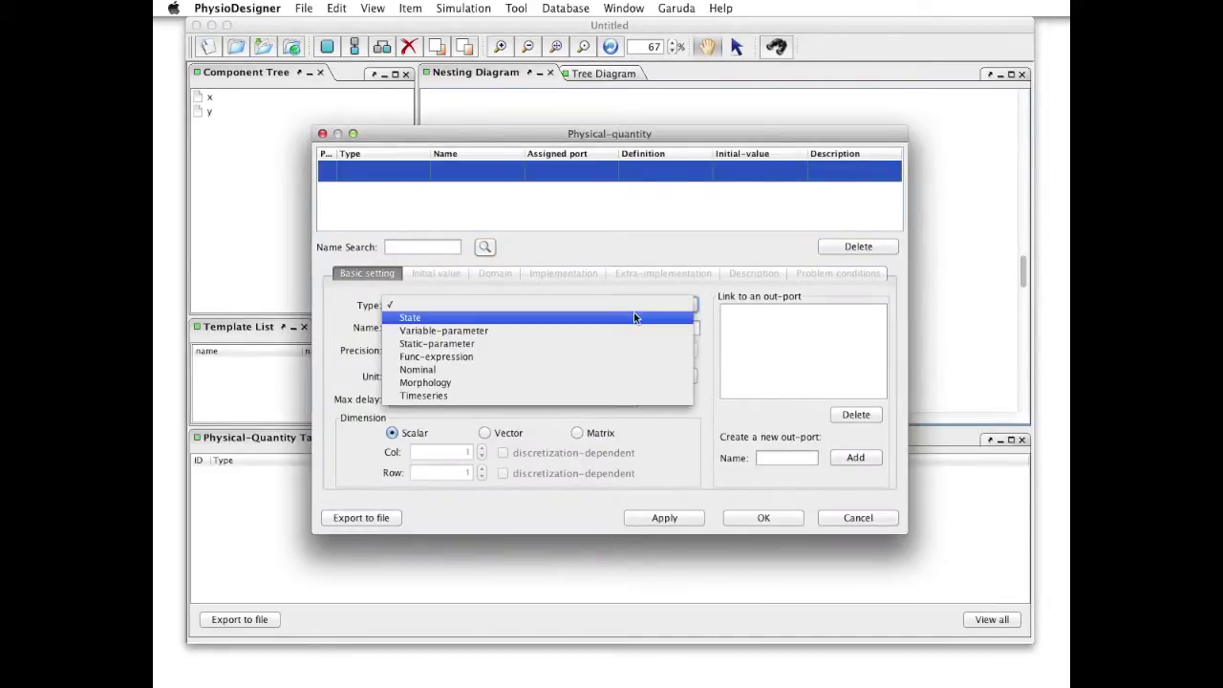
left_click(636, 317)
left_click(600, 326)
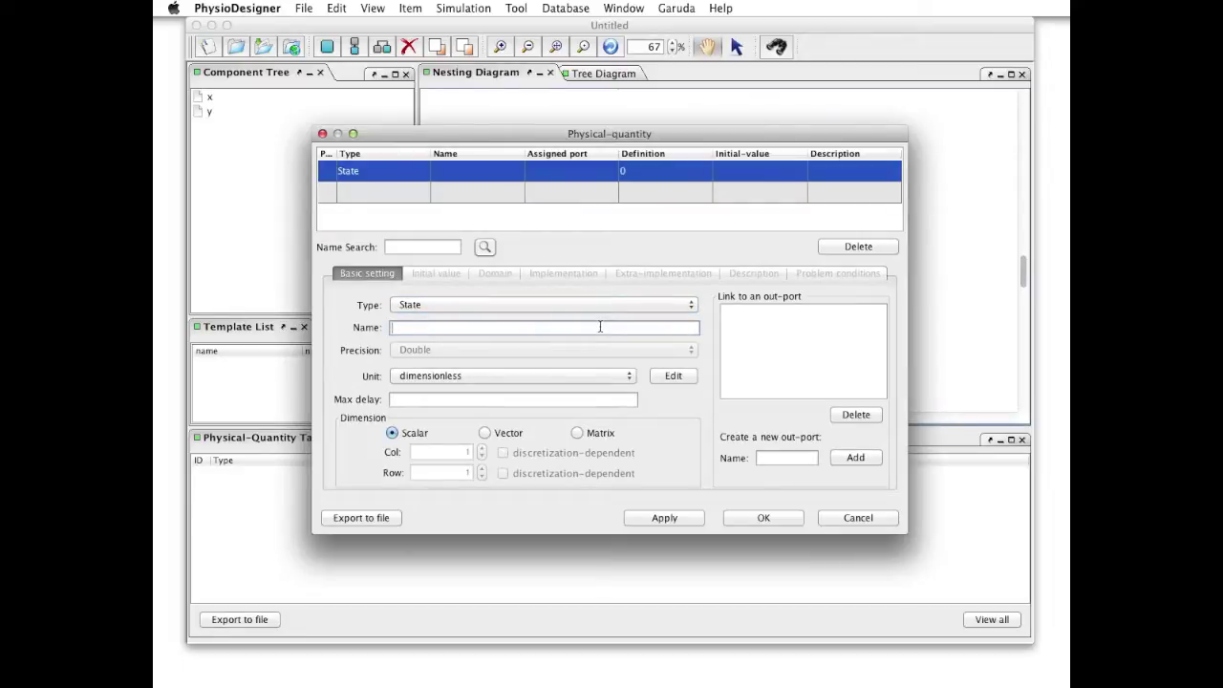
type("y")
Set the initial value of state y to y = 3
left_click(431, 275)
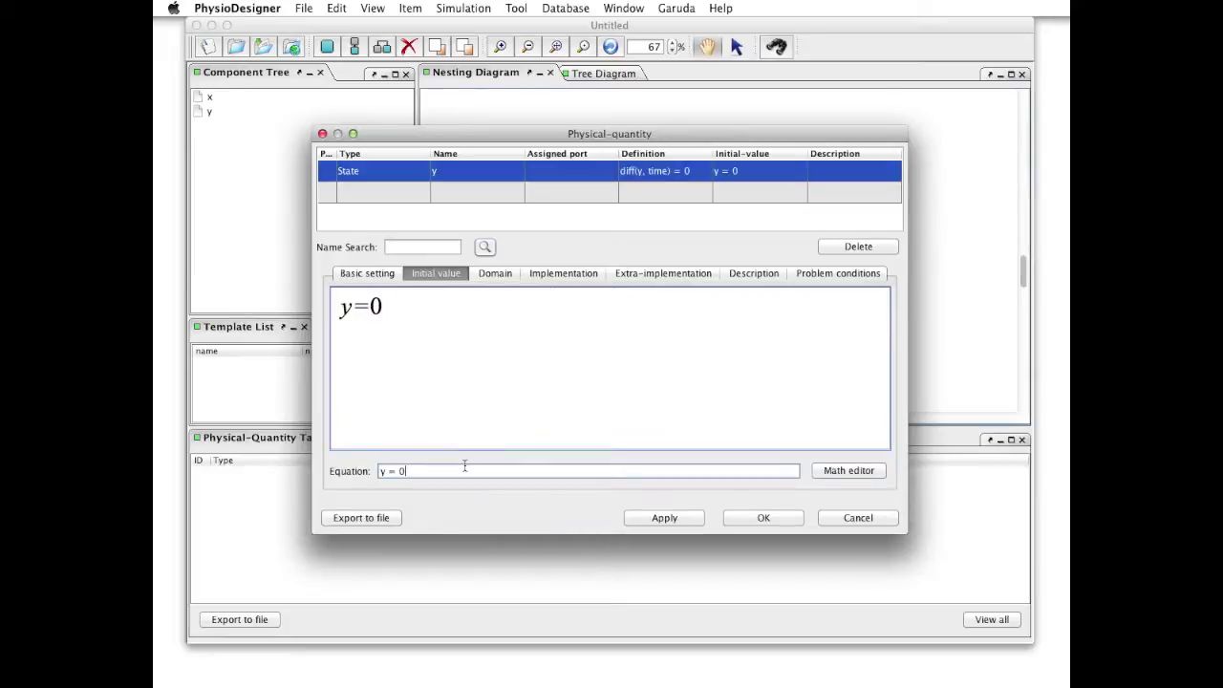
key("BackSpace")
type("3")
key("Return")
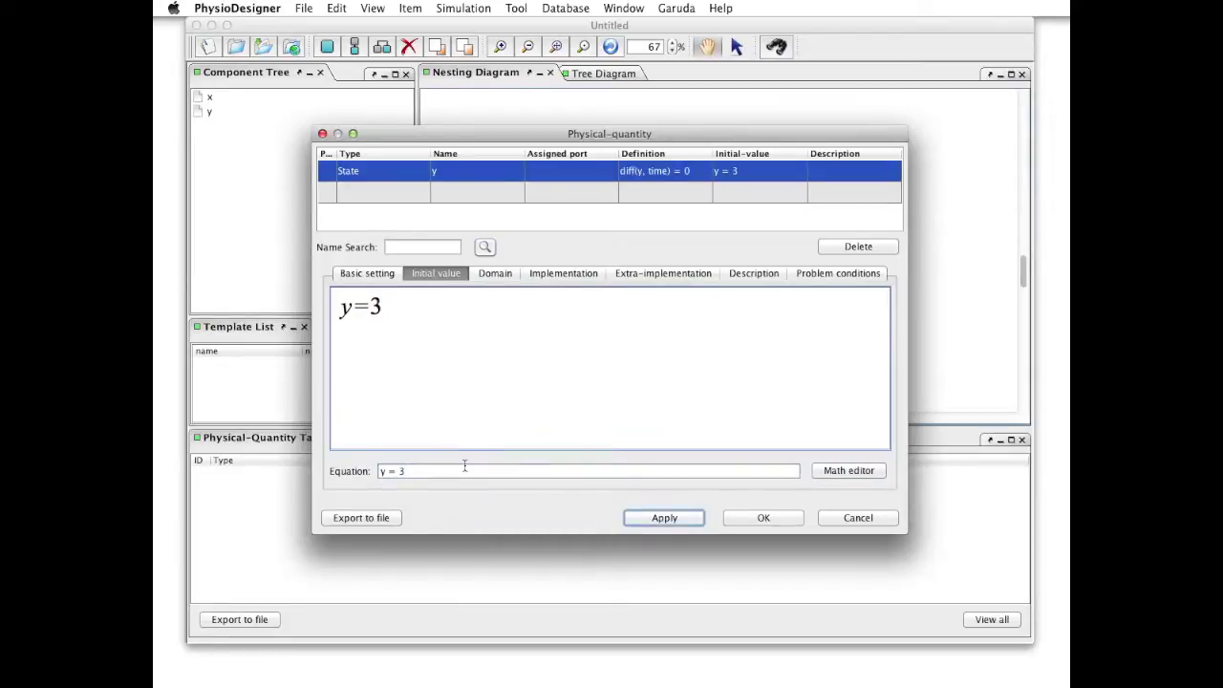
Define state y's equation as diff(y, time) = -1/c*(x-a+b*y) and create entries for the undefined quantities automatically
left_click(578, 274)
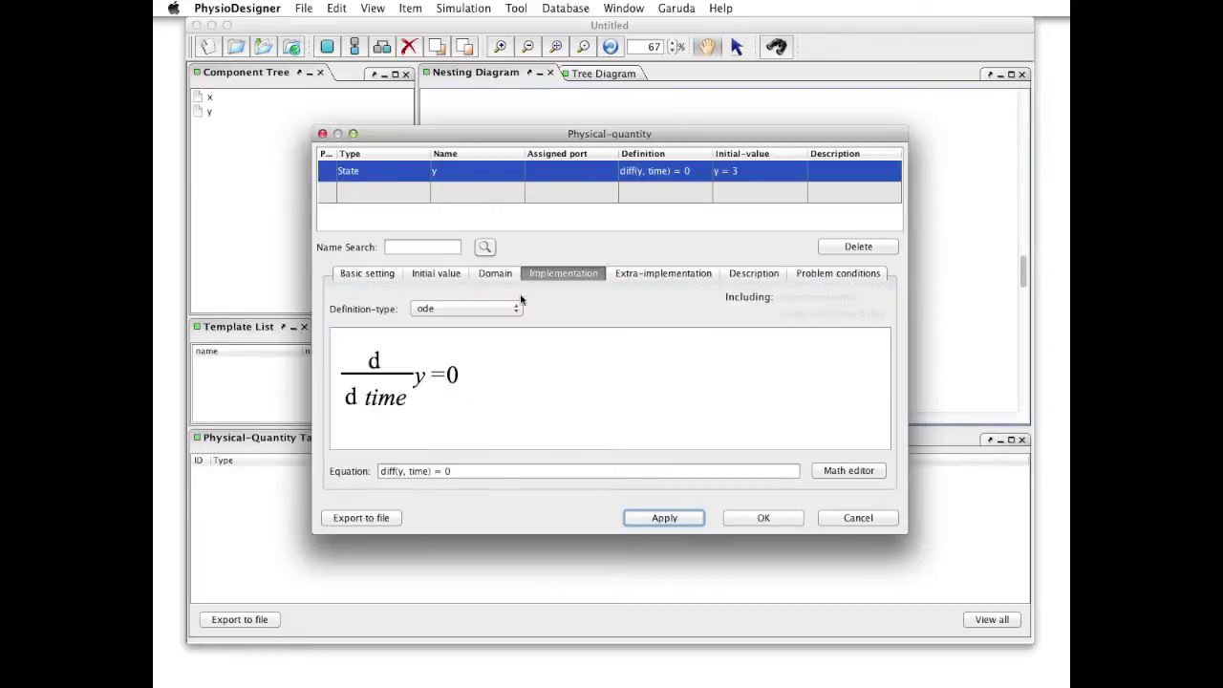
left_click(685, 470)
key("BackSpace")
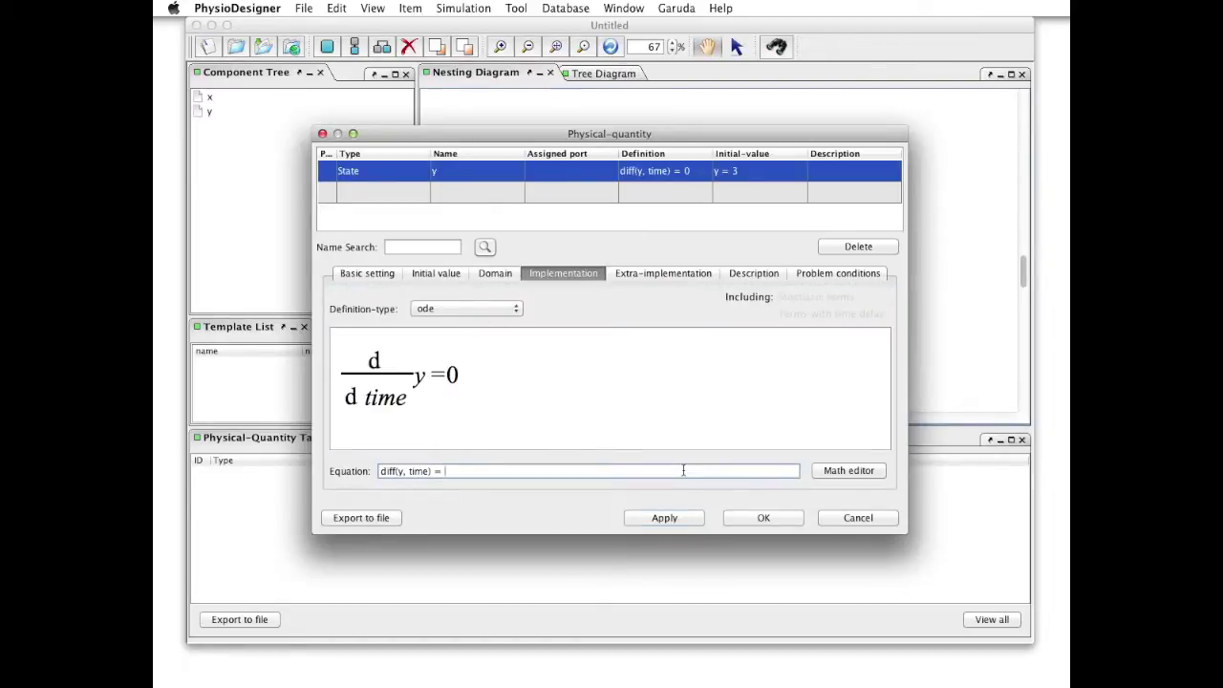
type("-1/c*(x-a+b*y)")
key("Return")
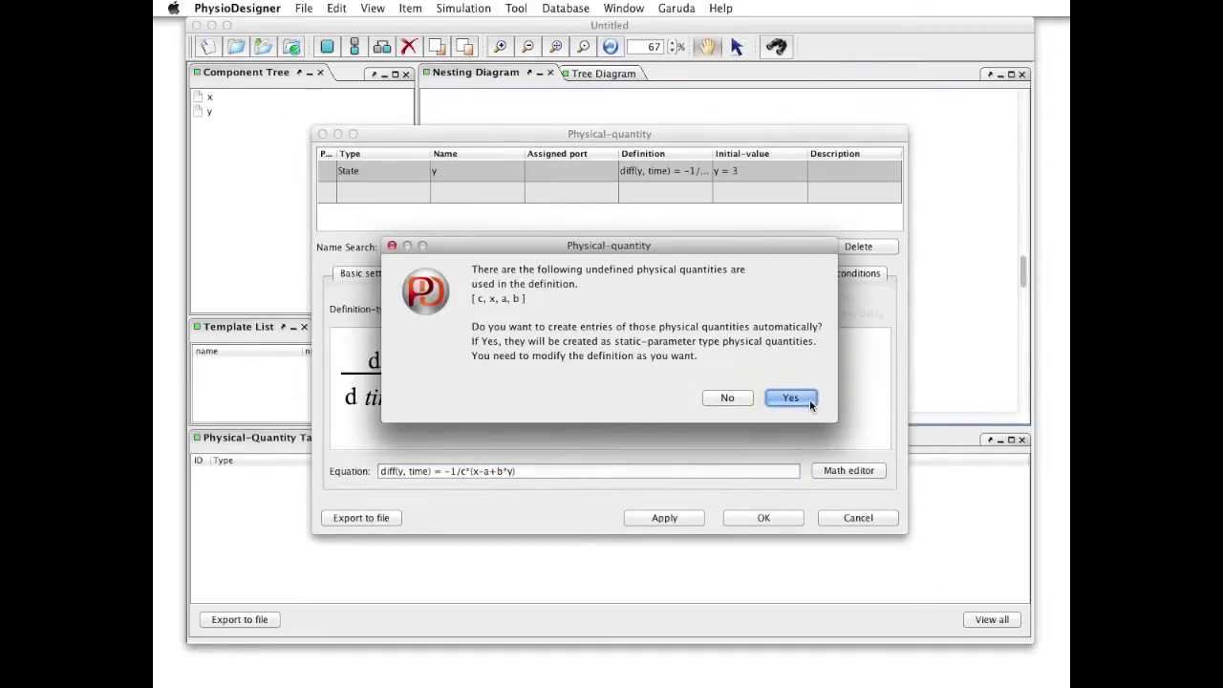
left_click(809, 404)
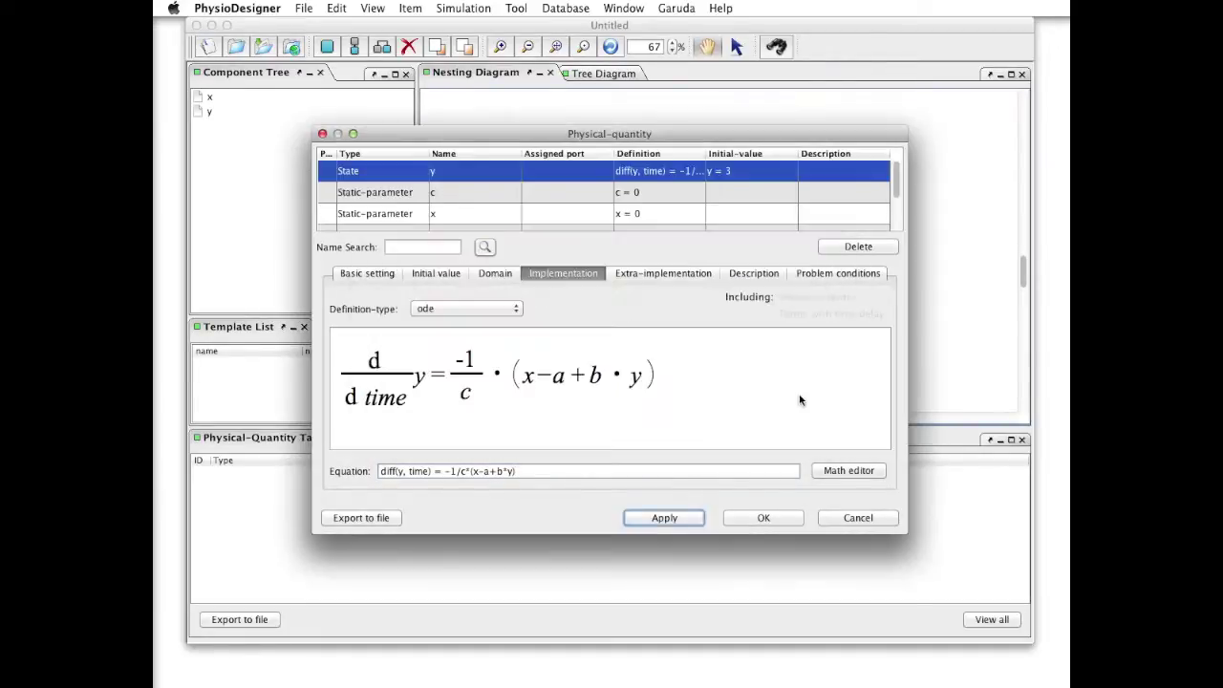
Define the static parameter c in module y with the equation c = 3
left_click(568, 196)
left_click(460, 471)
key("BackSpace")
type("3")
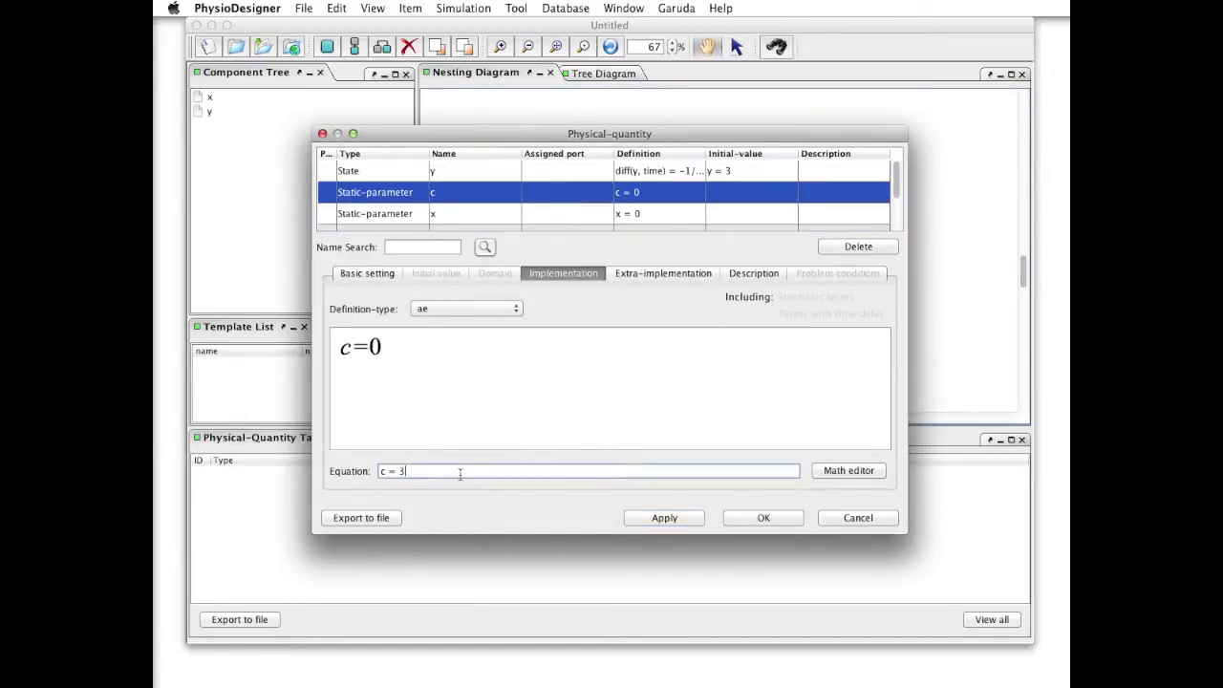
key("Return")
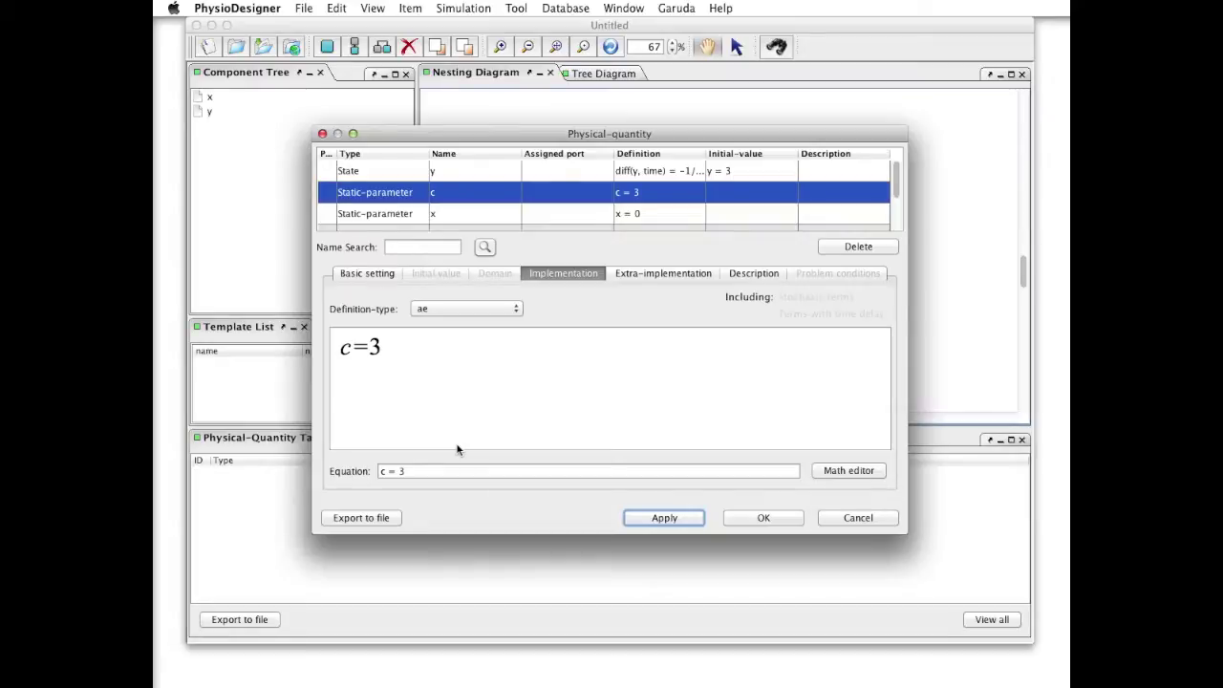
Change the type of module y's physical quantity x to Variable-parameter
left_click(526, 216)
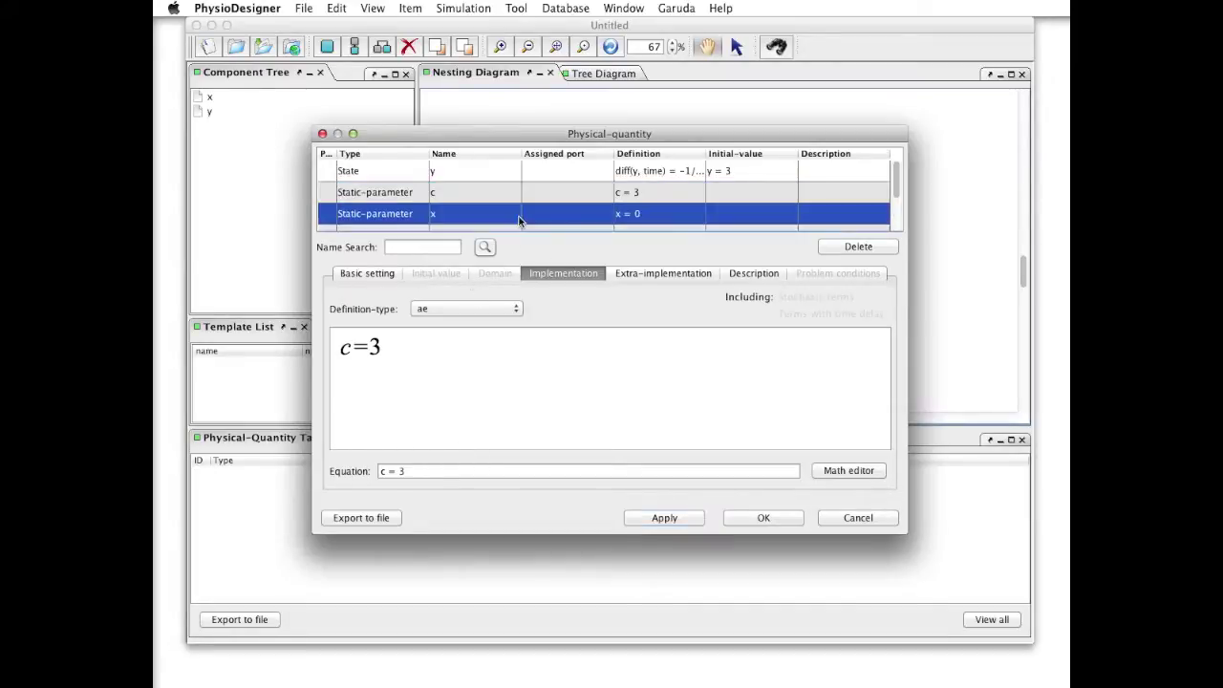
left_click(372, 275)
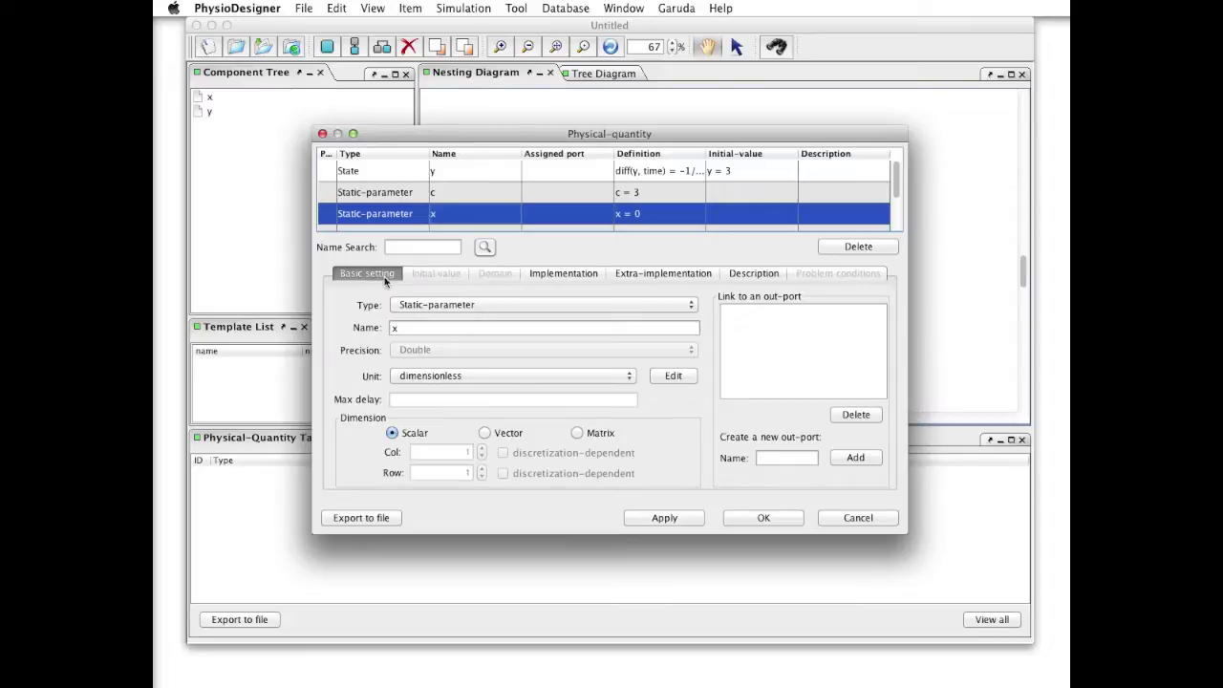
left_click(424, 303)
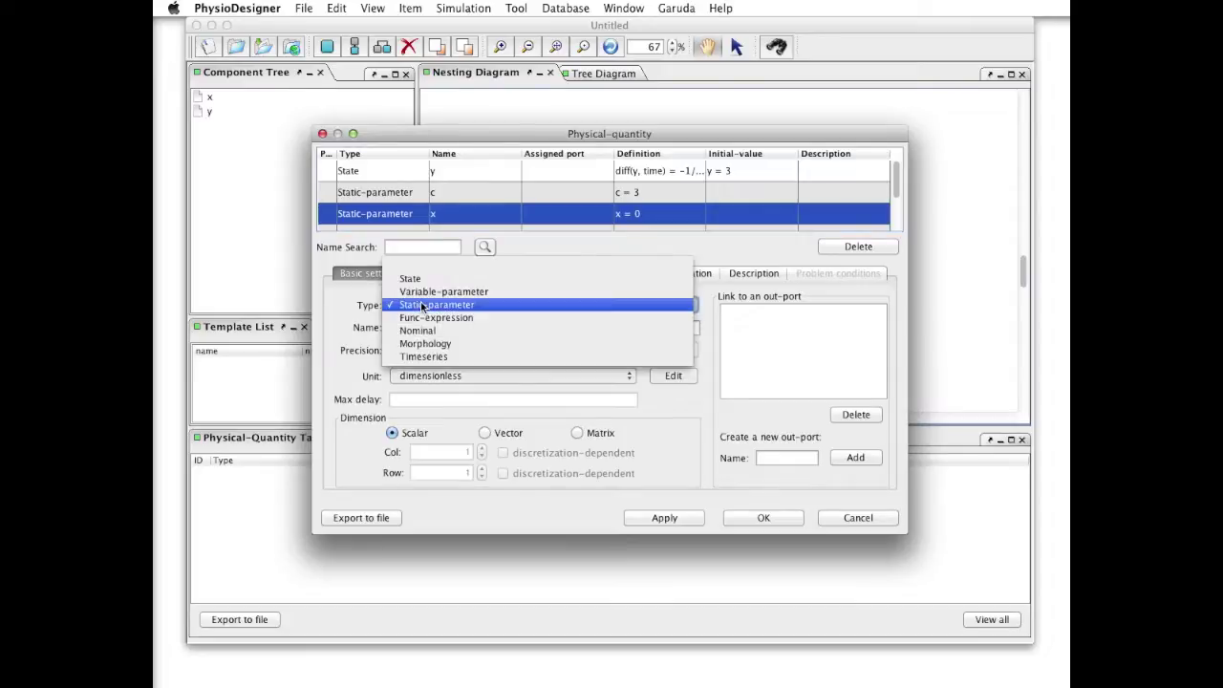
left_click(522, 296)
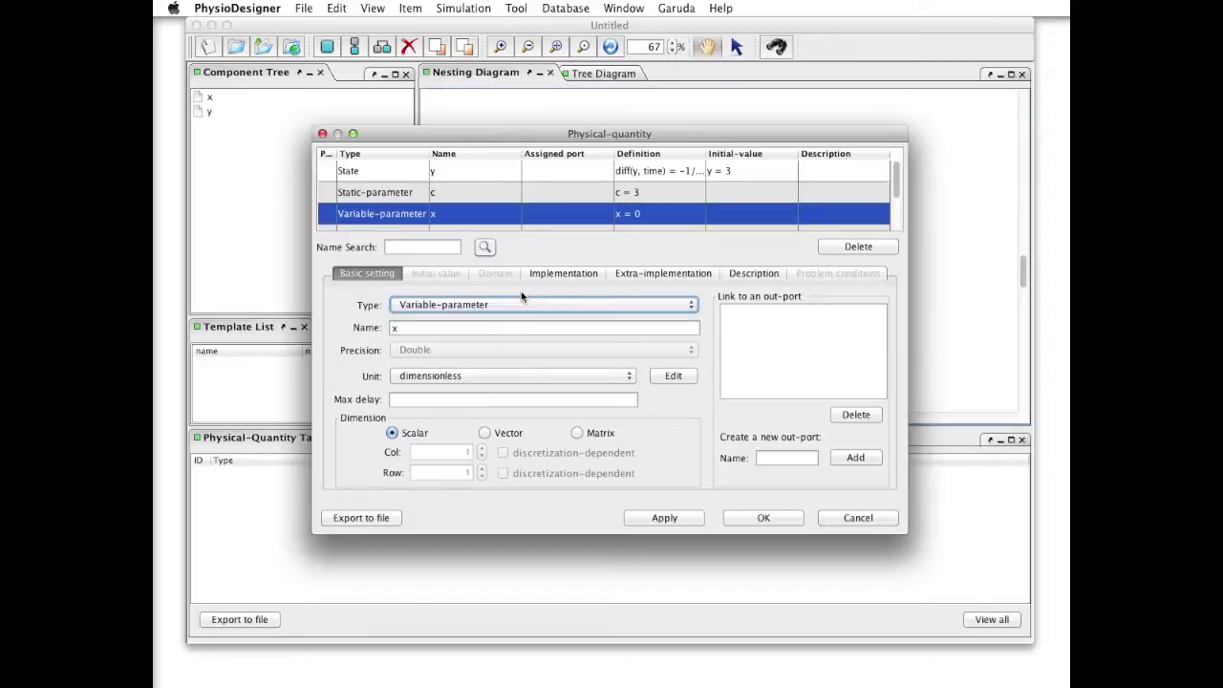
Assign x's definition from a new in-port named x and accept module y's physical quantities
left_click(551, 273)
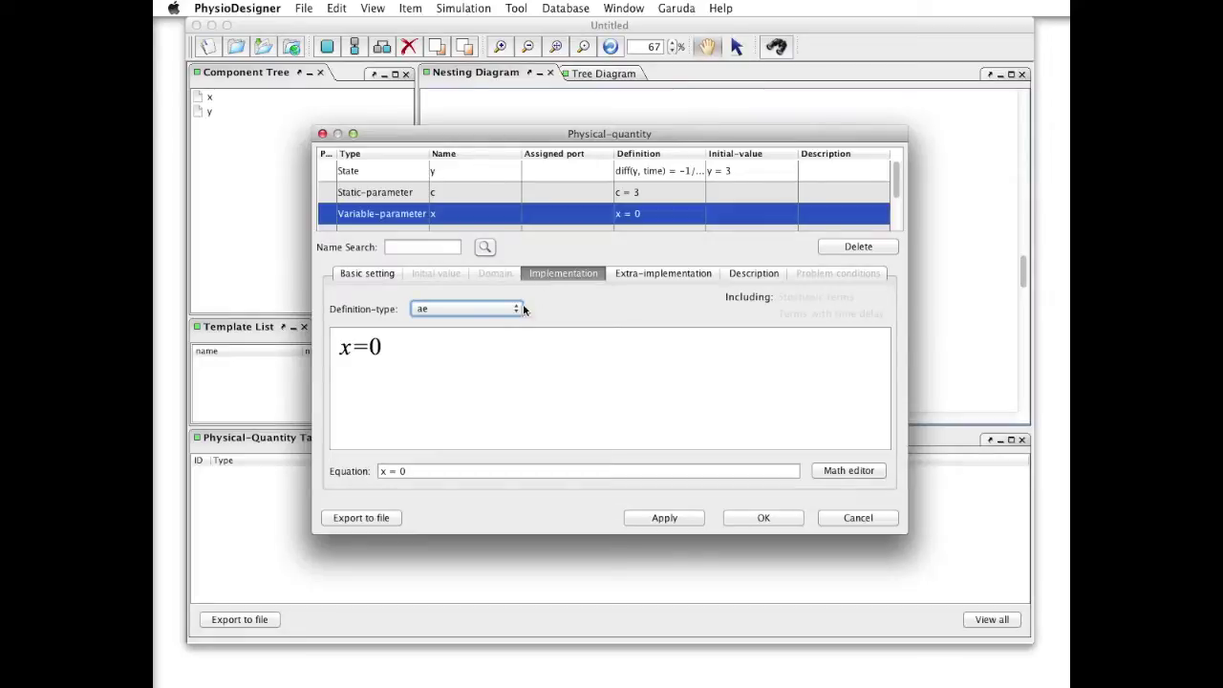
left_click(477, 307)
left_click(468, 334)
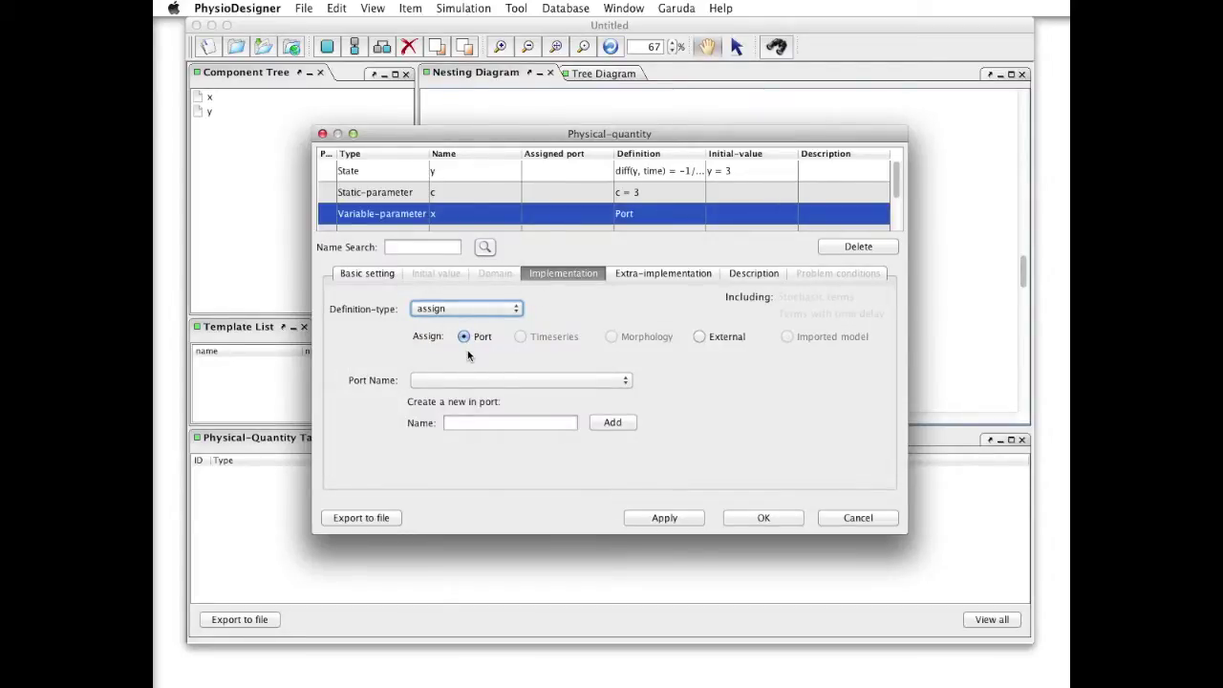
left_click(494, 422)
type("x")
left_click(604, 426)
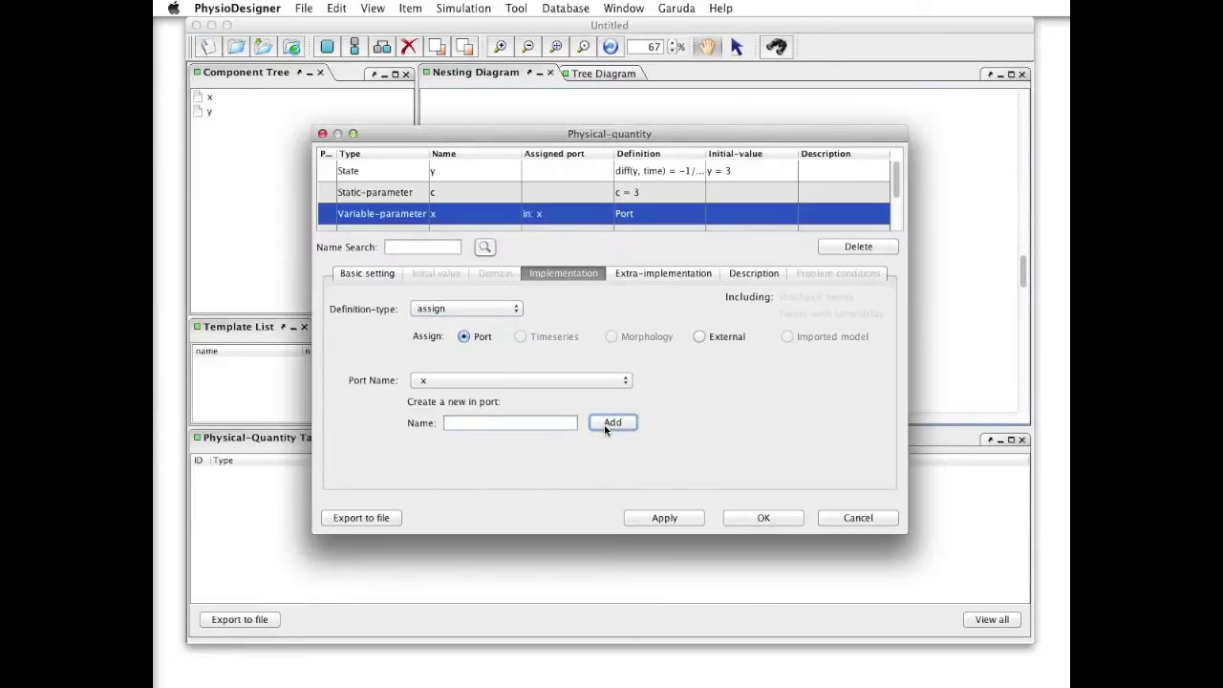
left_click(769, 518)
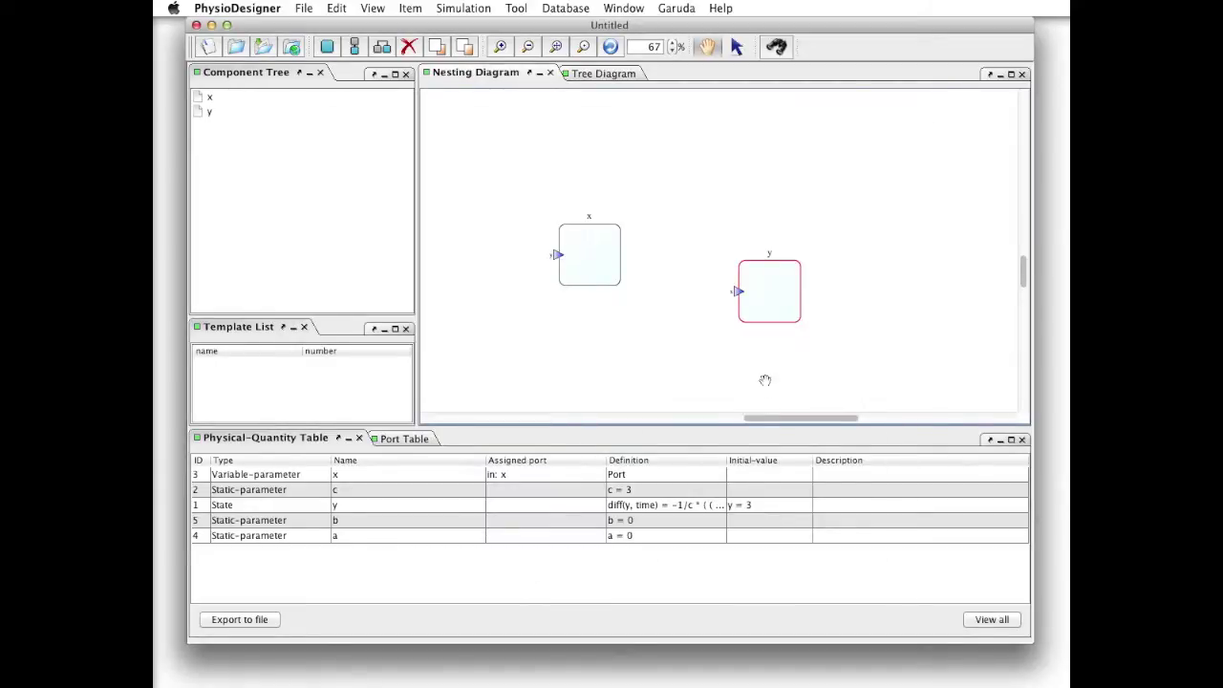
Set module y's static parameters to b = 0.8 and a = 0.7 directly in the physical-quantity table
scroll(669, 253, "down", 1)
left_click(557, 48)
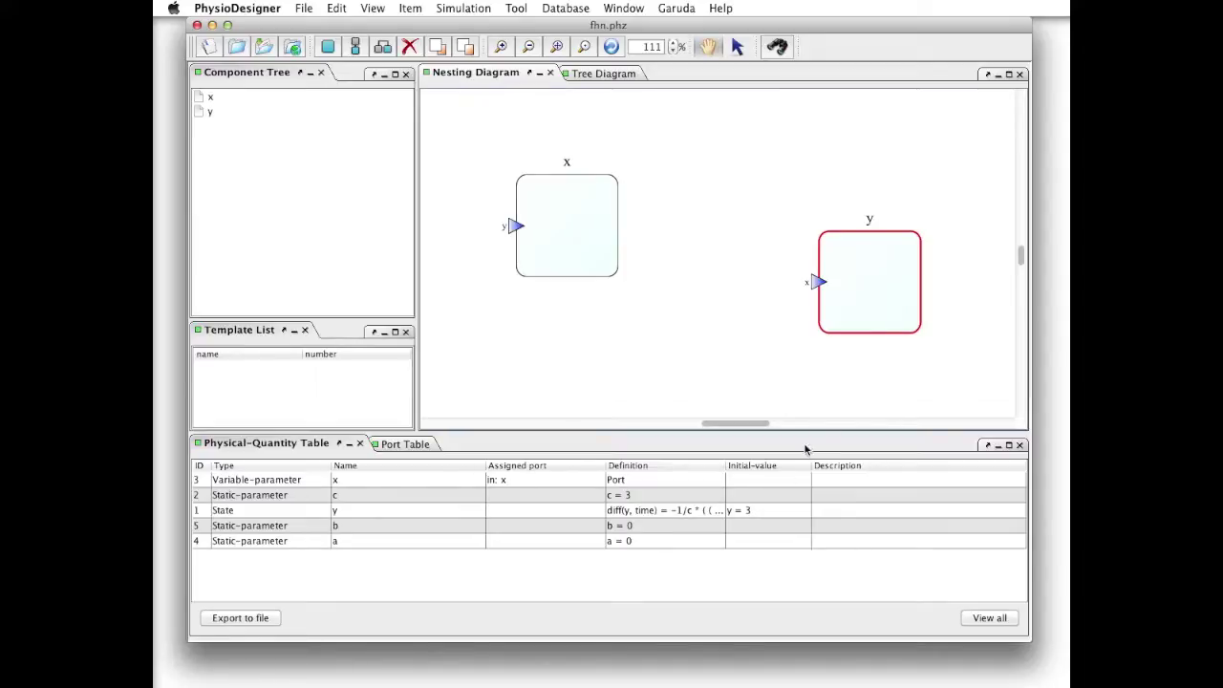
left_click(761, 526)
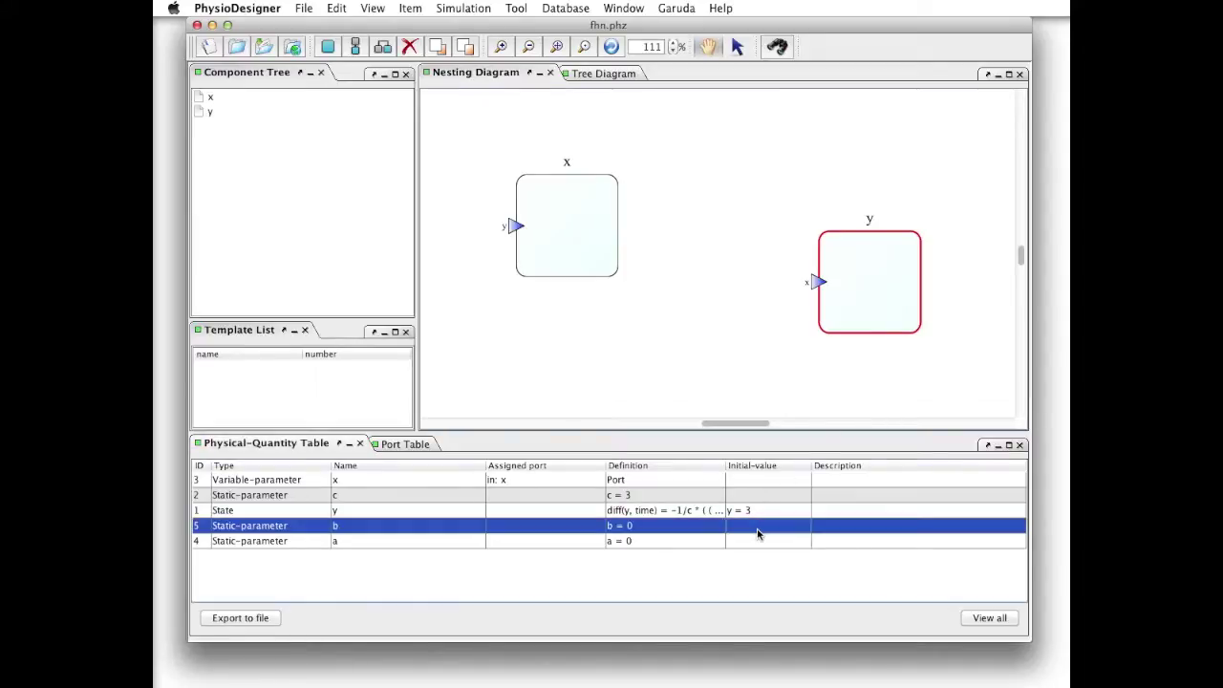
double_click(691, 528)
type(".")
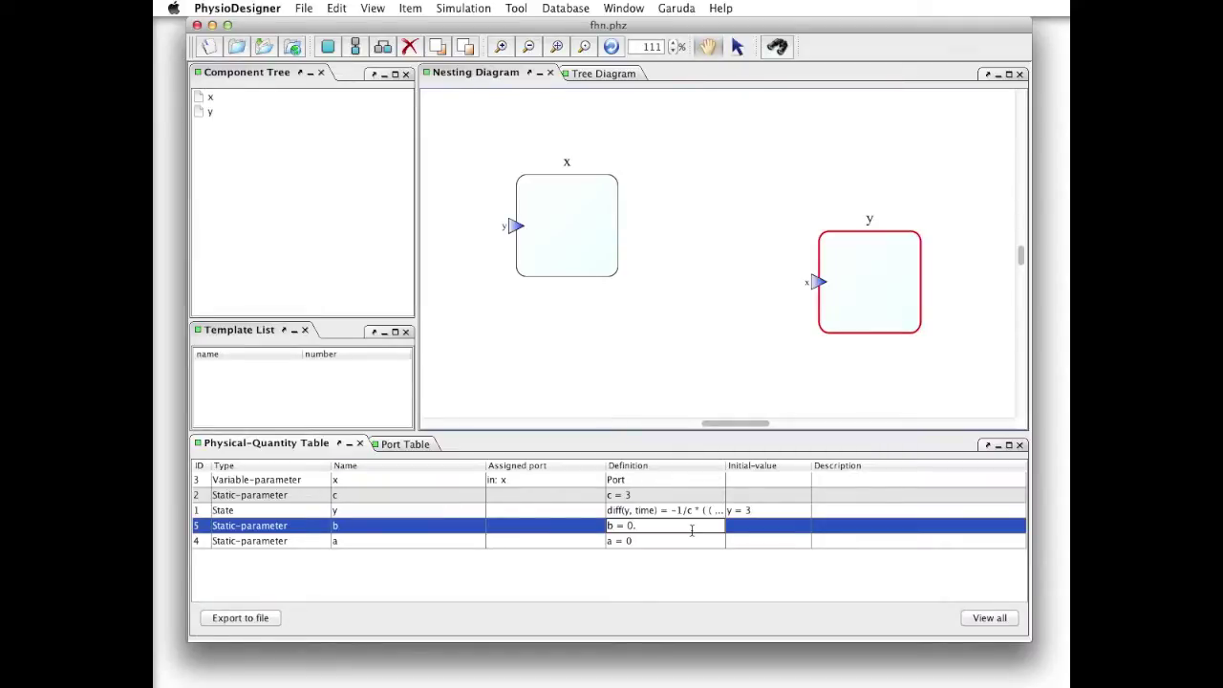
type("8")
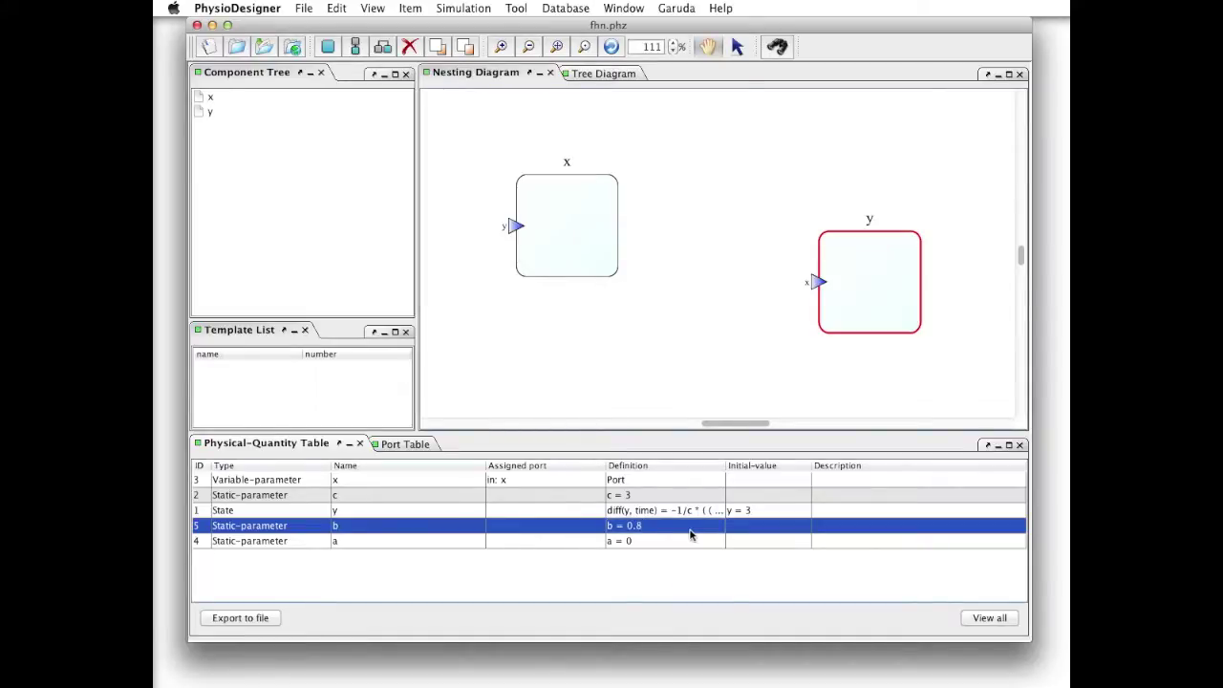
double_click(679, 542)
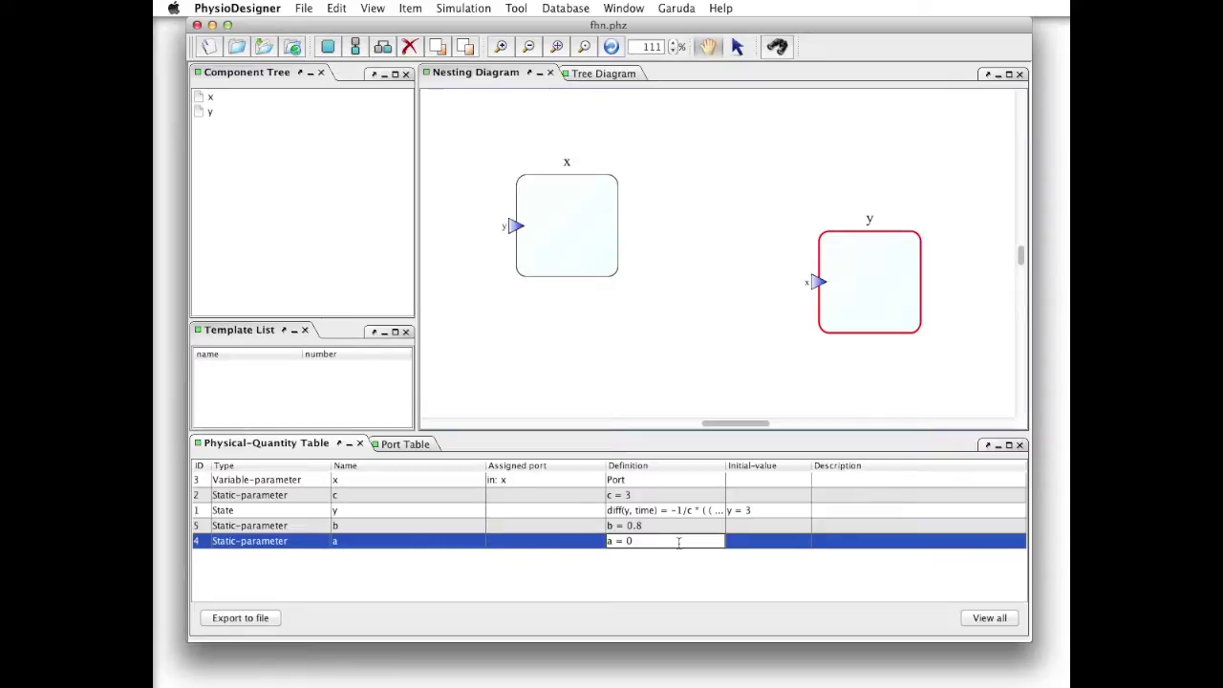
type(".7")
key("Return")
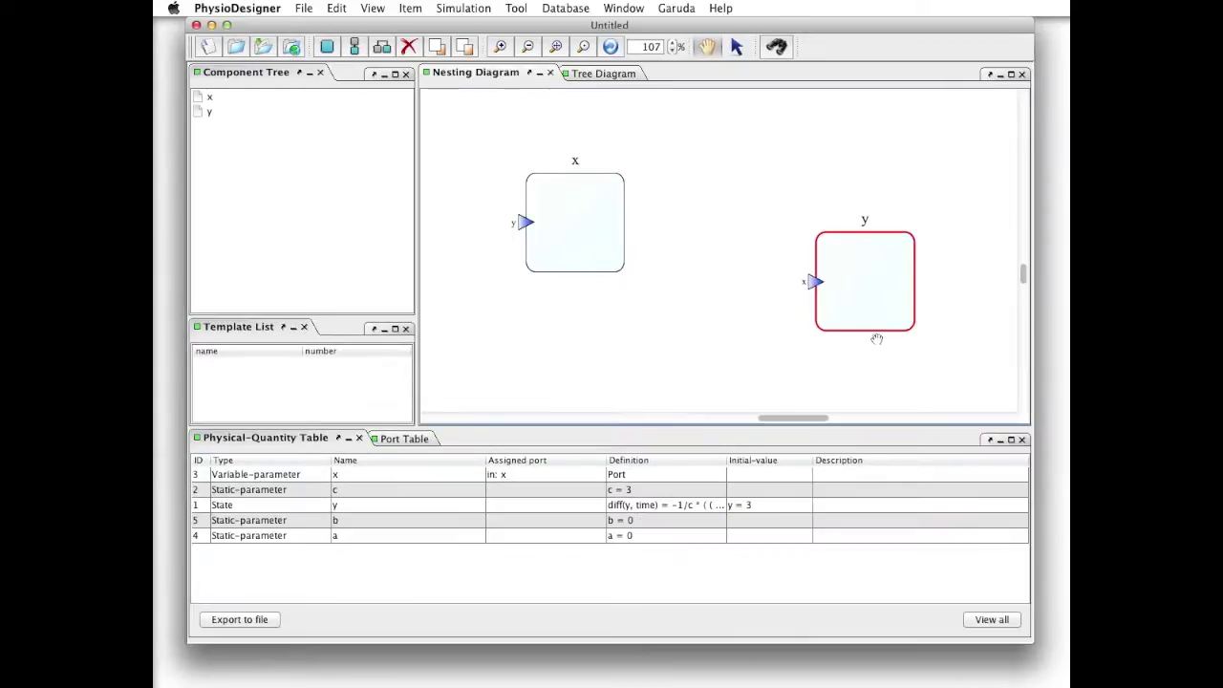
Move module y closer to module x and connect a new out-port of module x to y's in-port x
left_click_drag(874, 337, 792, 325)
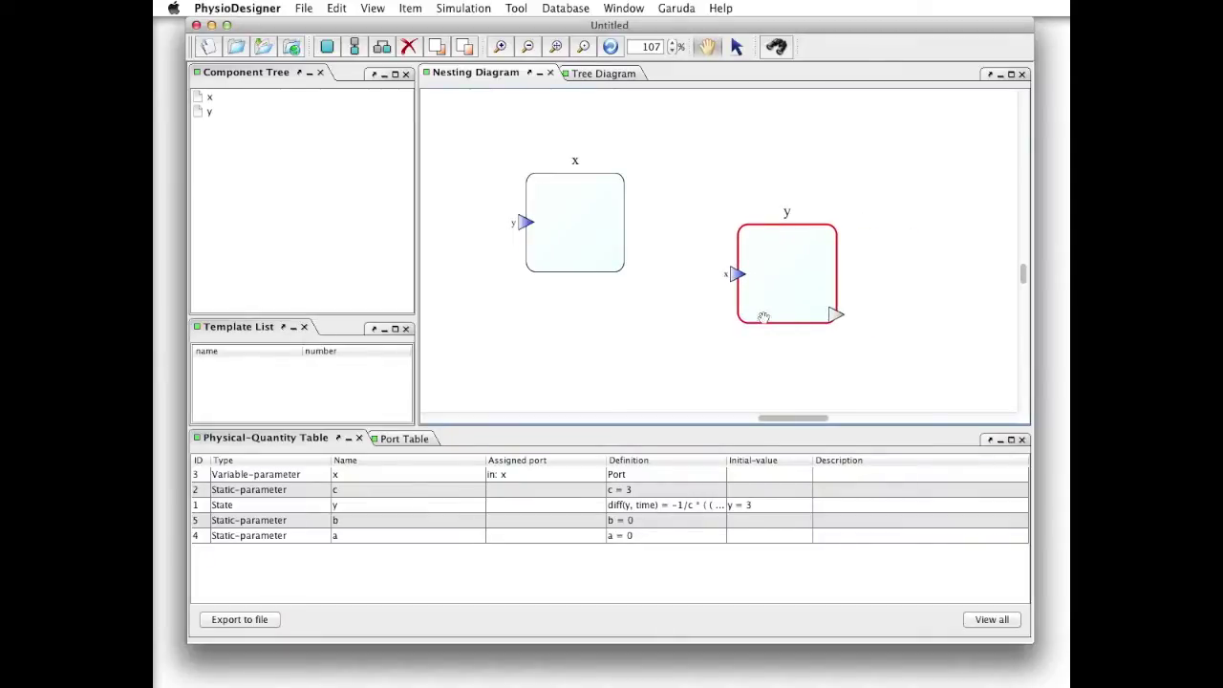
left_click(622, 267)
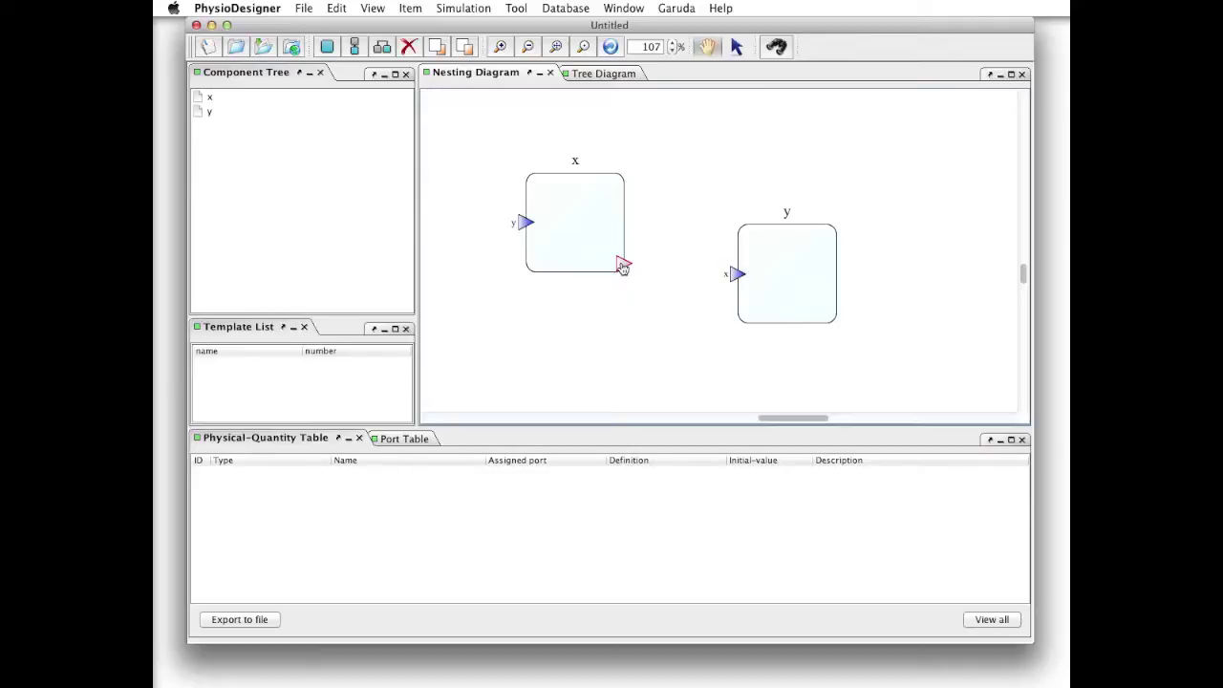
left_click_drag(623, 267, 737, 275)
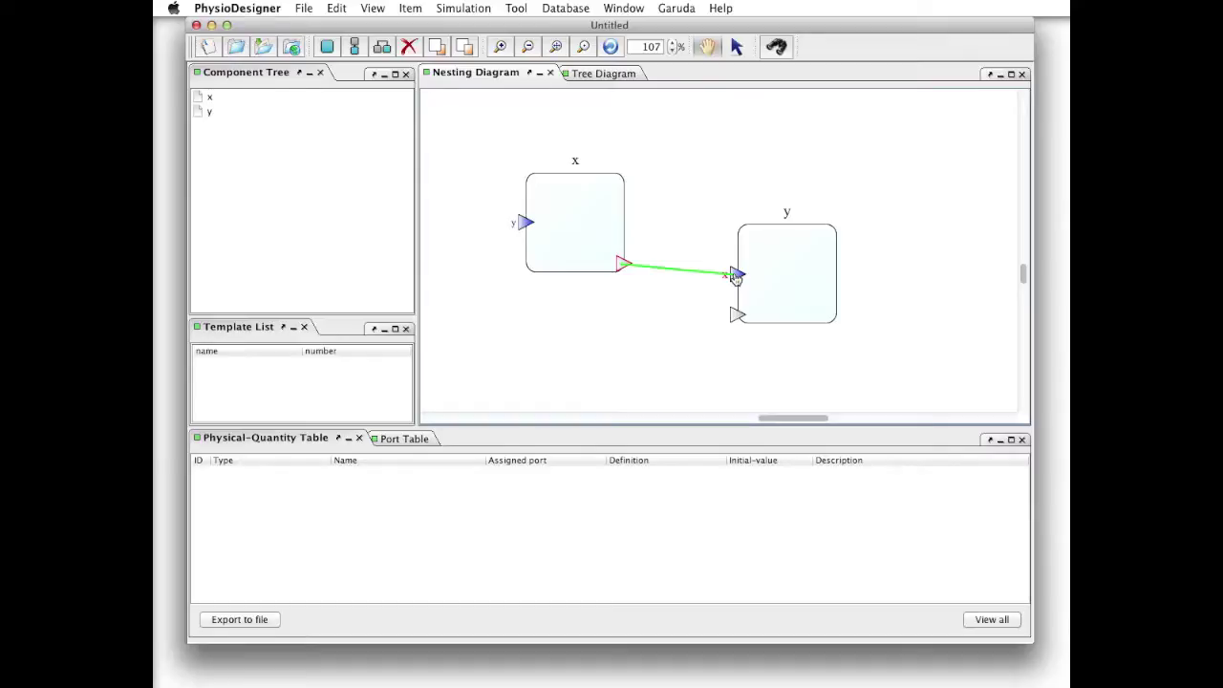
left_click_drag(735, 277, 735, 275)
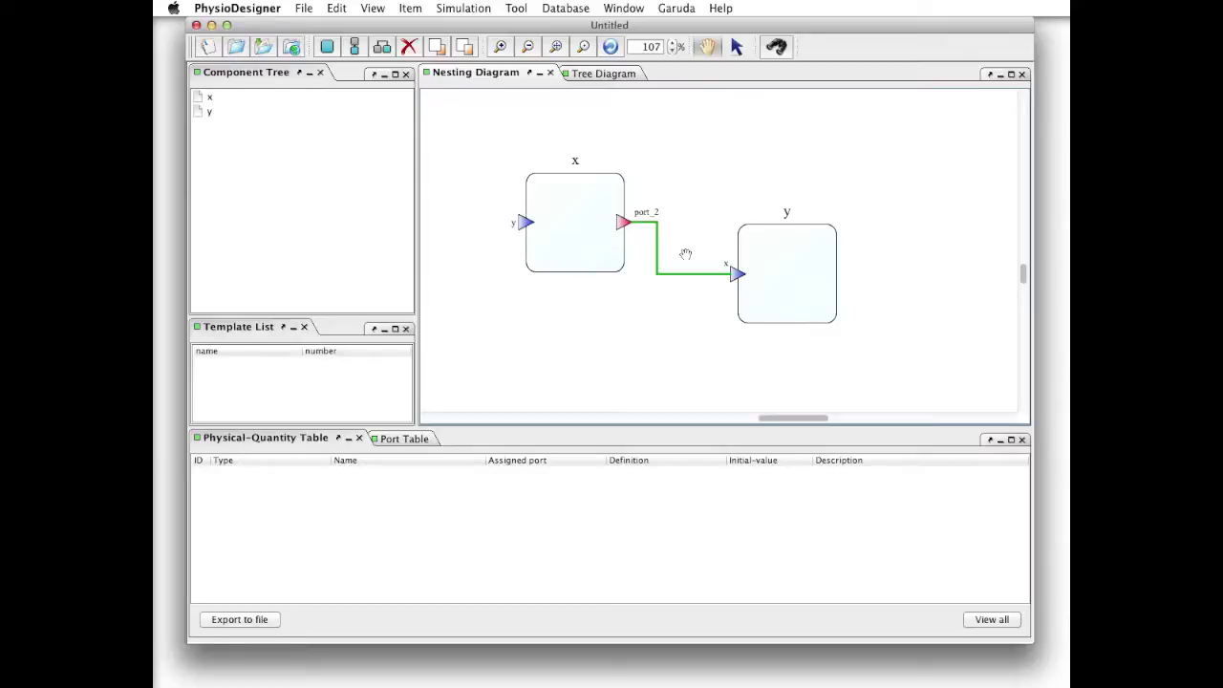
Rename module x's new out-port to x and link it to the physical quantity x
right_click(622, 226)
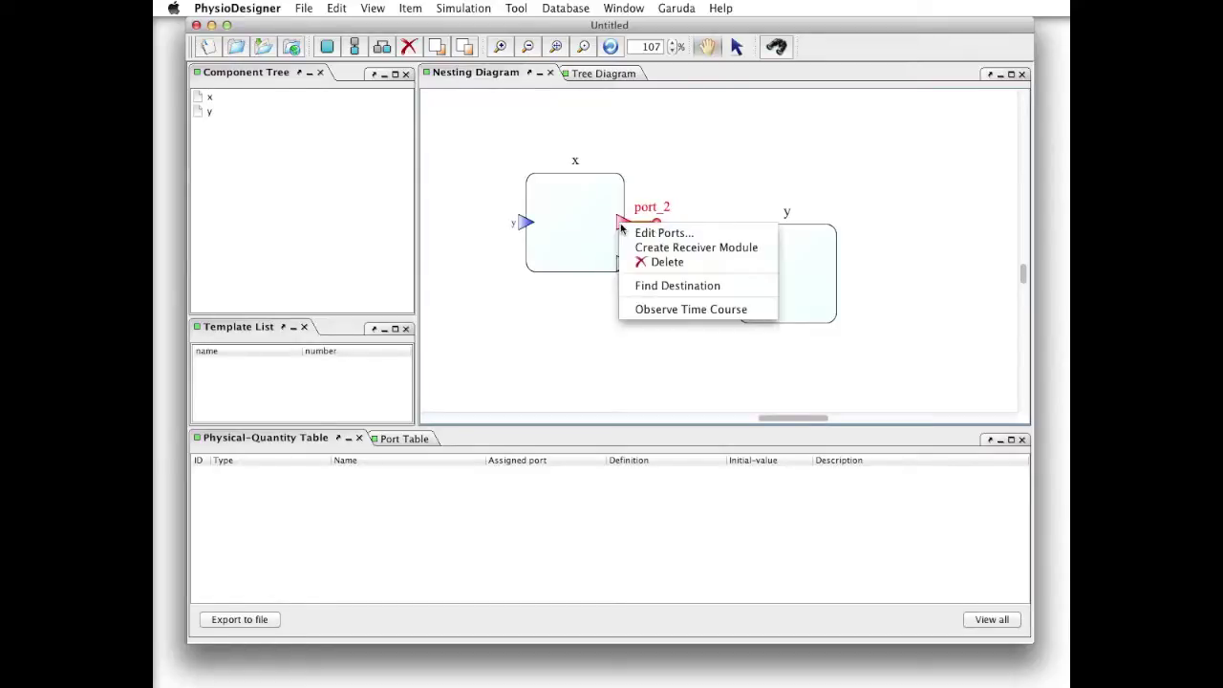
left_click(634, 233)
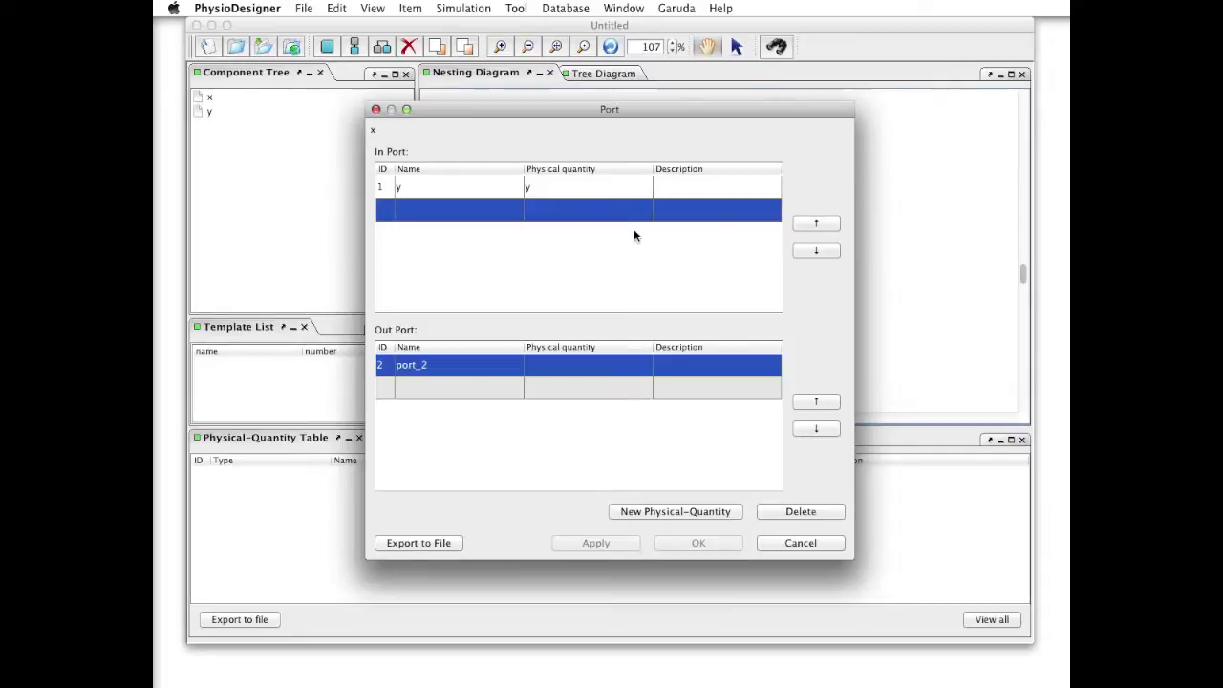
double_click(461, 369)
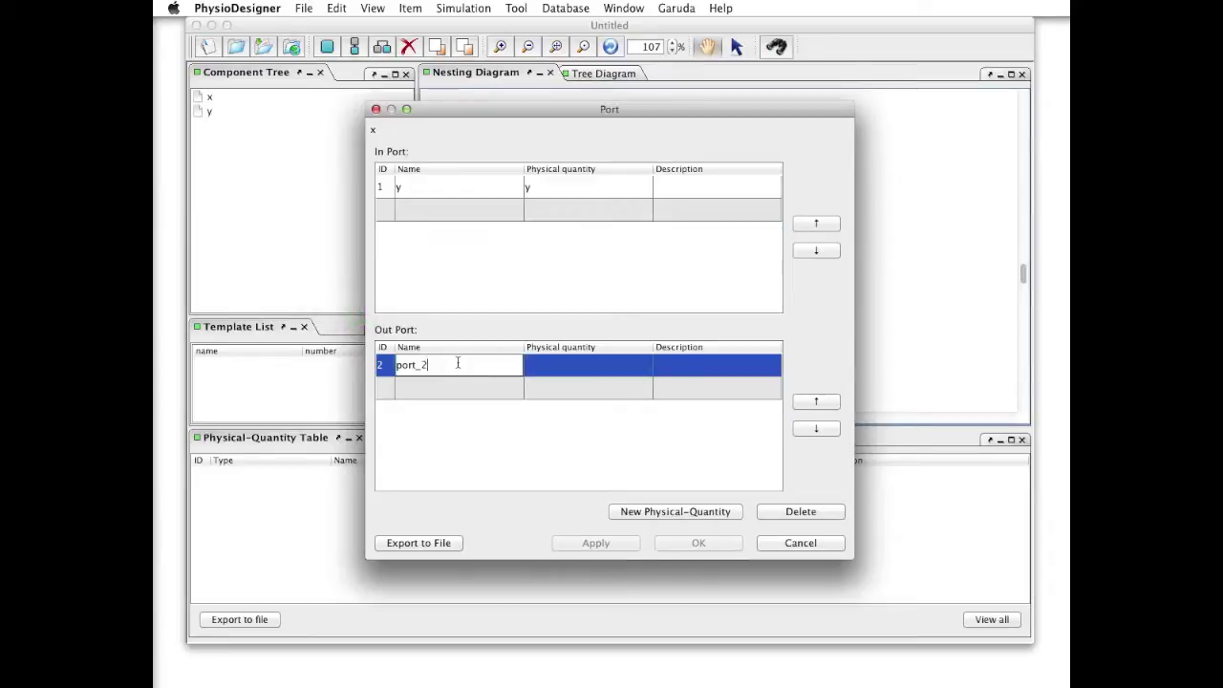
double_click(458, 364)
type("x")
left_click(531, 365)
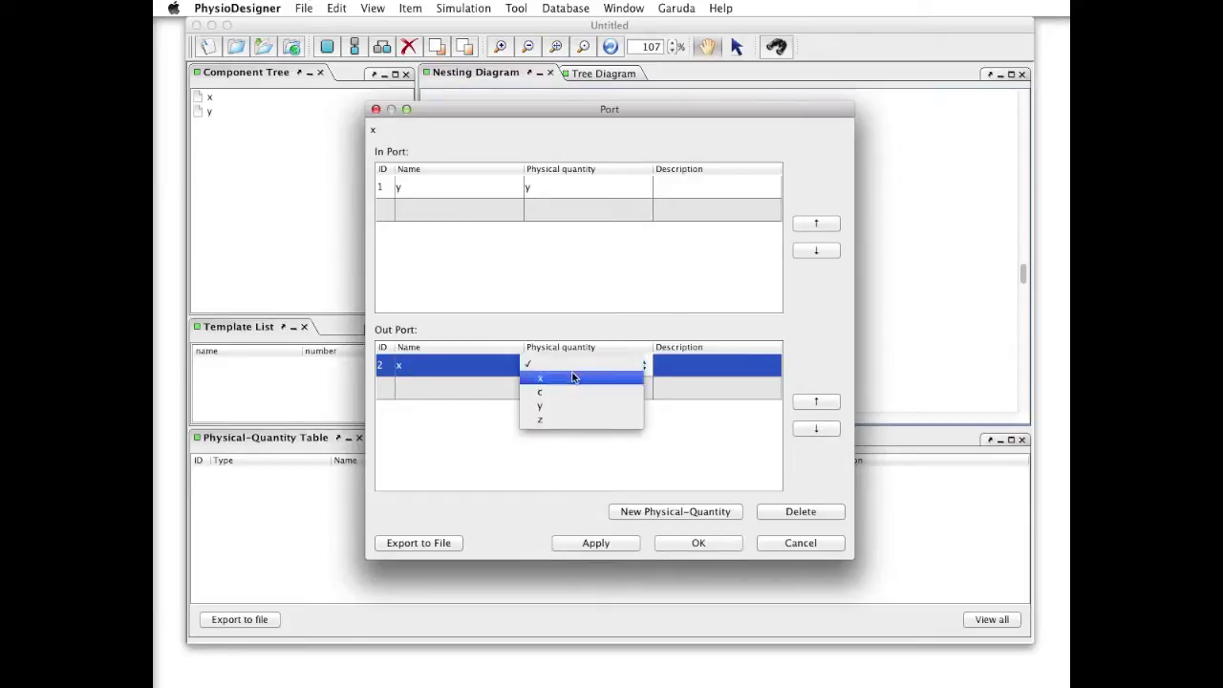
left_click(571, 380)
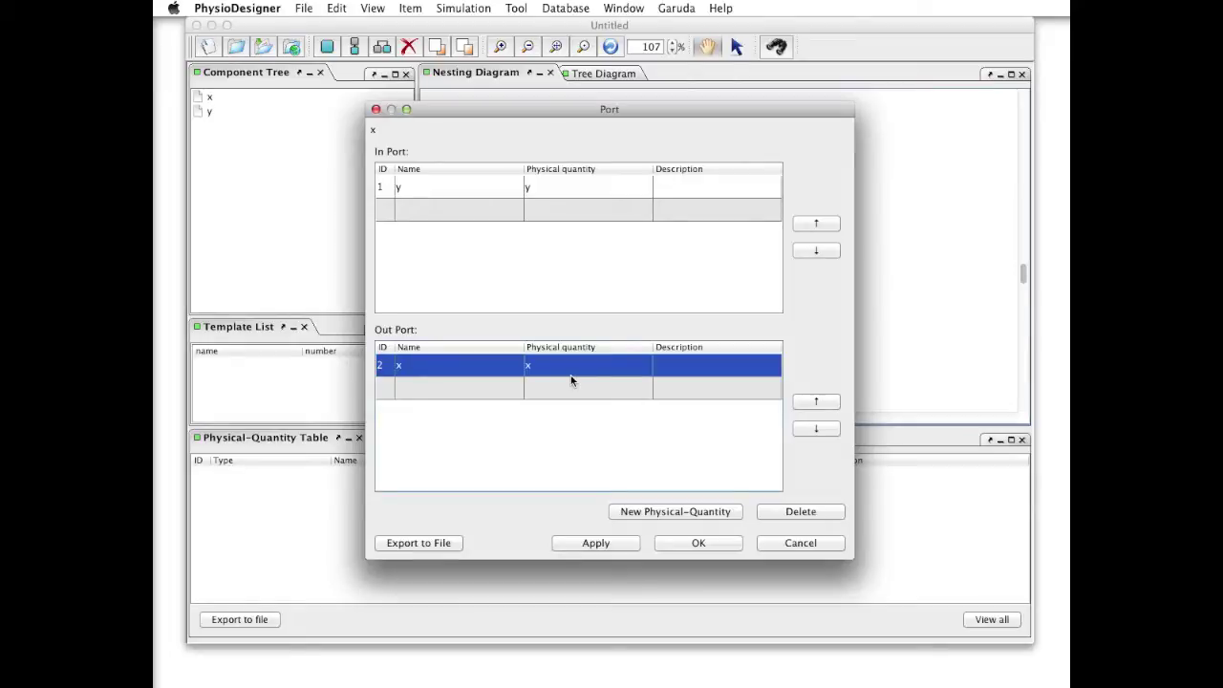
Accept module x's port settings and link module y's state quantity y to a new out-port named y
left_click(677, 539)
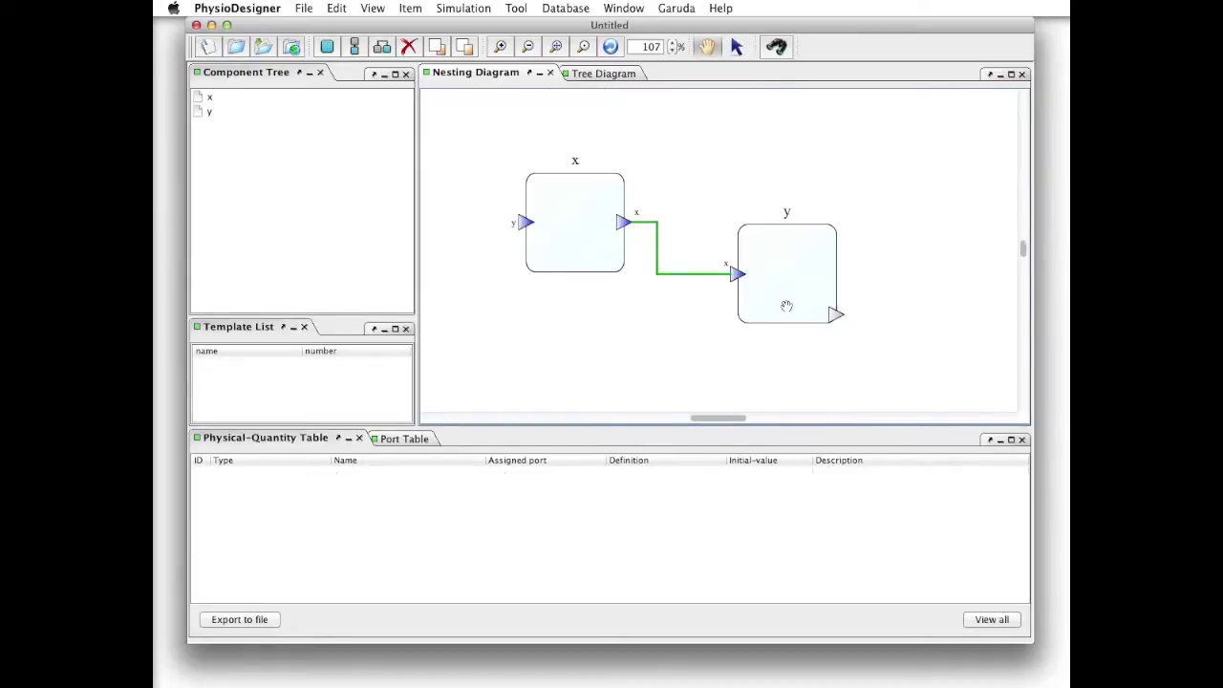
left_click(789, 300)
right_click(797, 286)
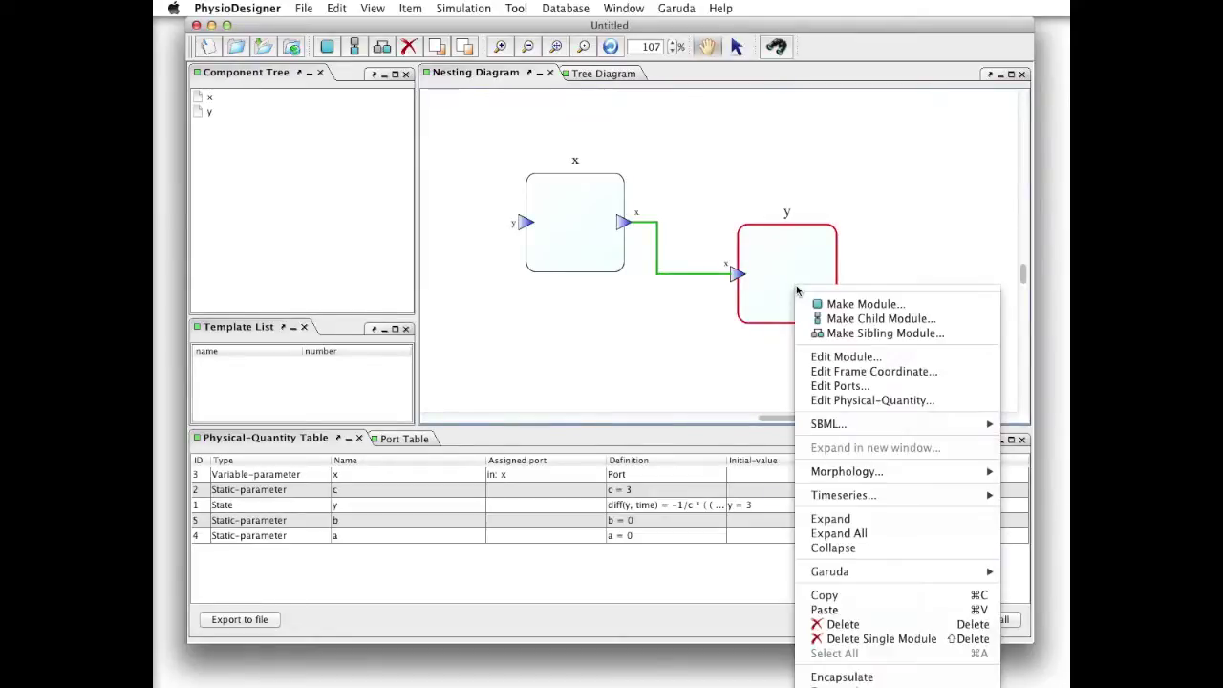
left_click(857, 401)
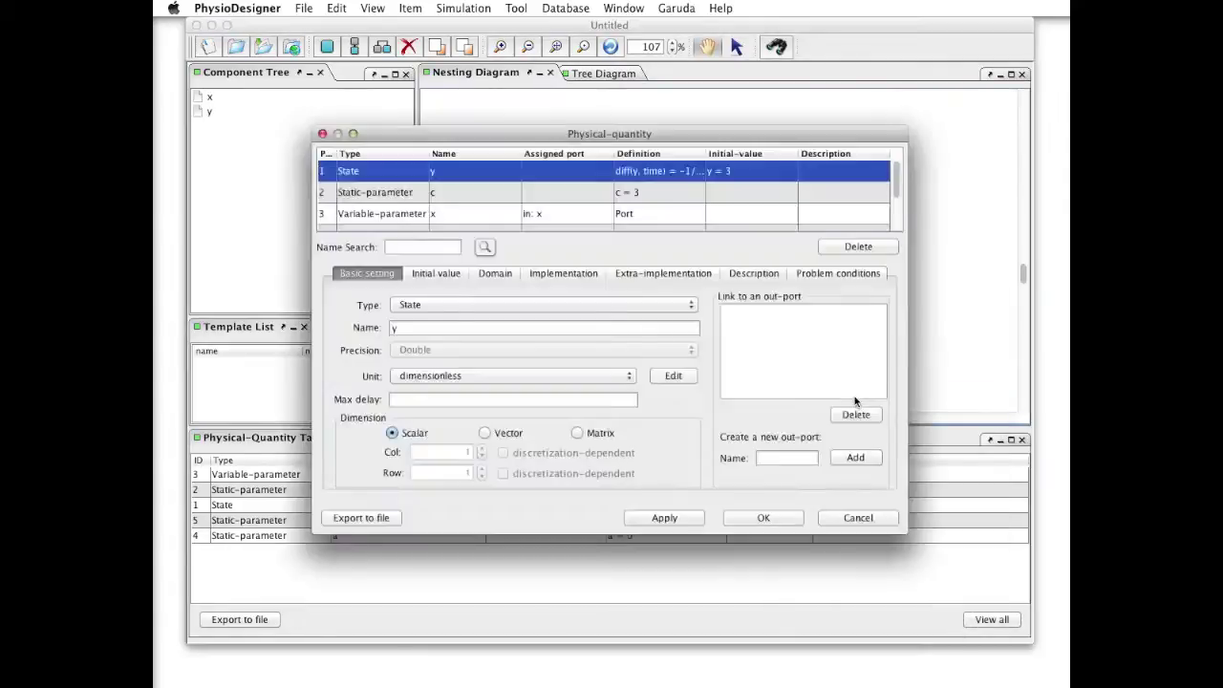
left_click(787, 459)
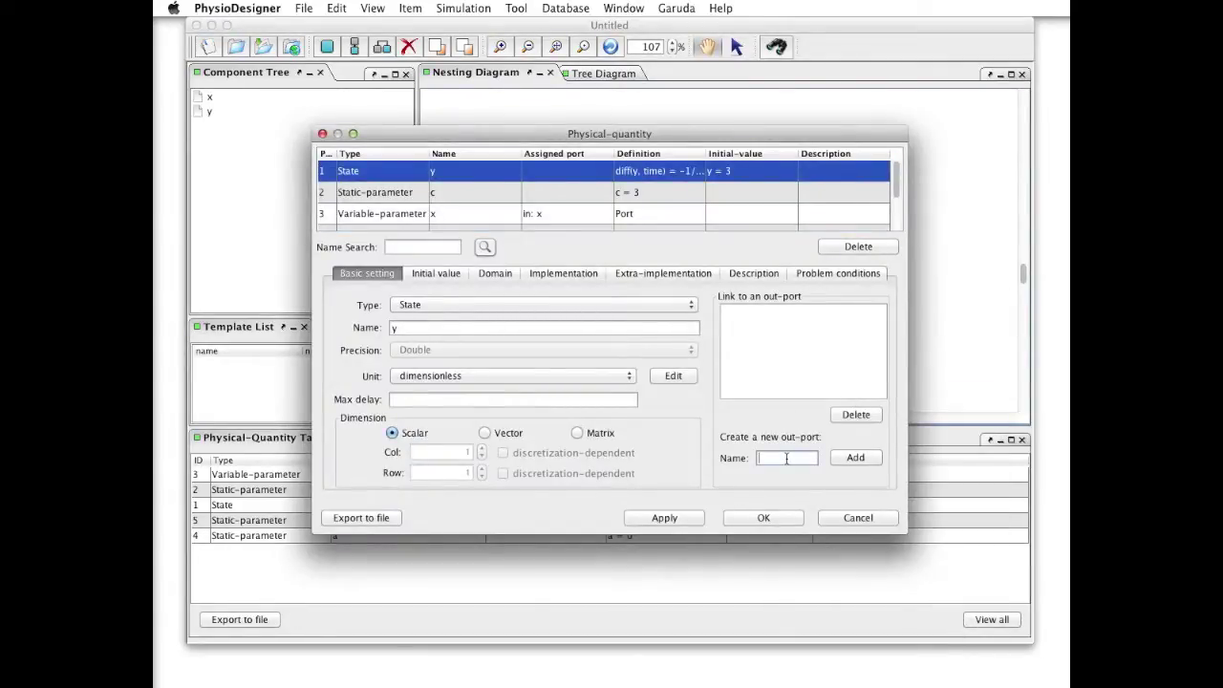
type("y")
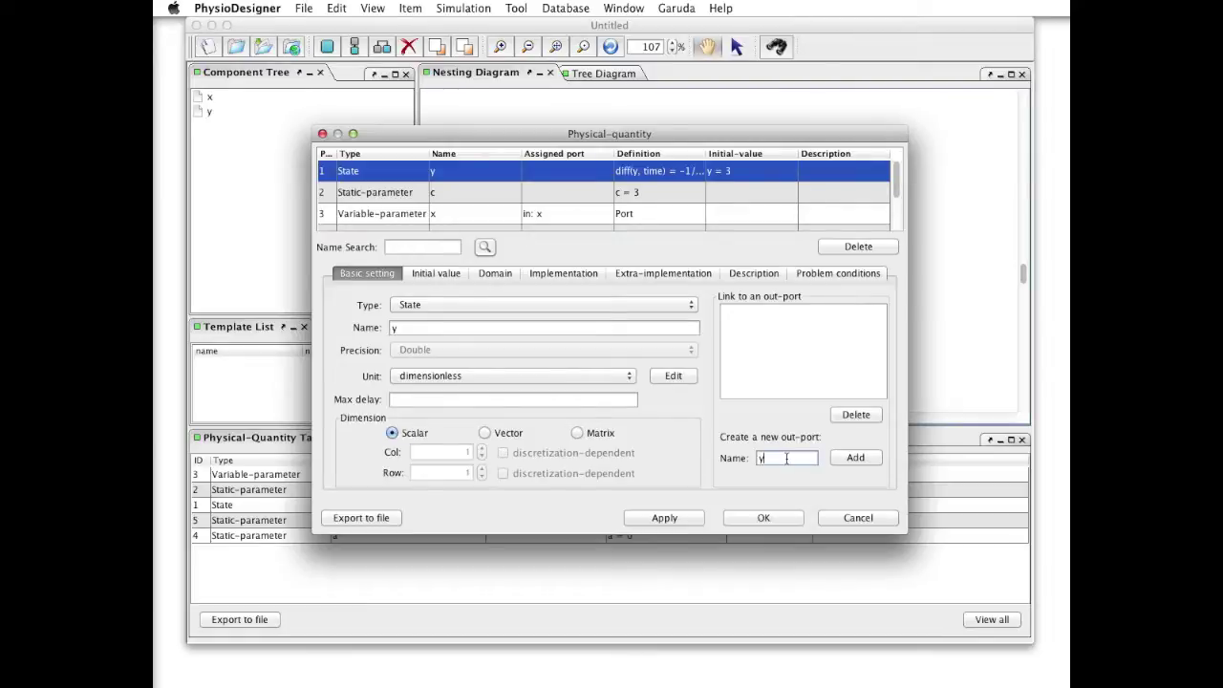
left_click(855, 459)
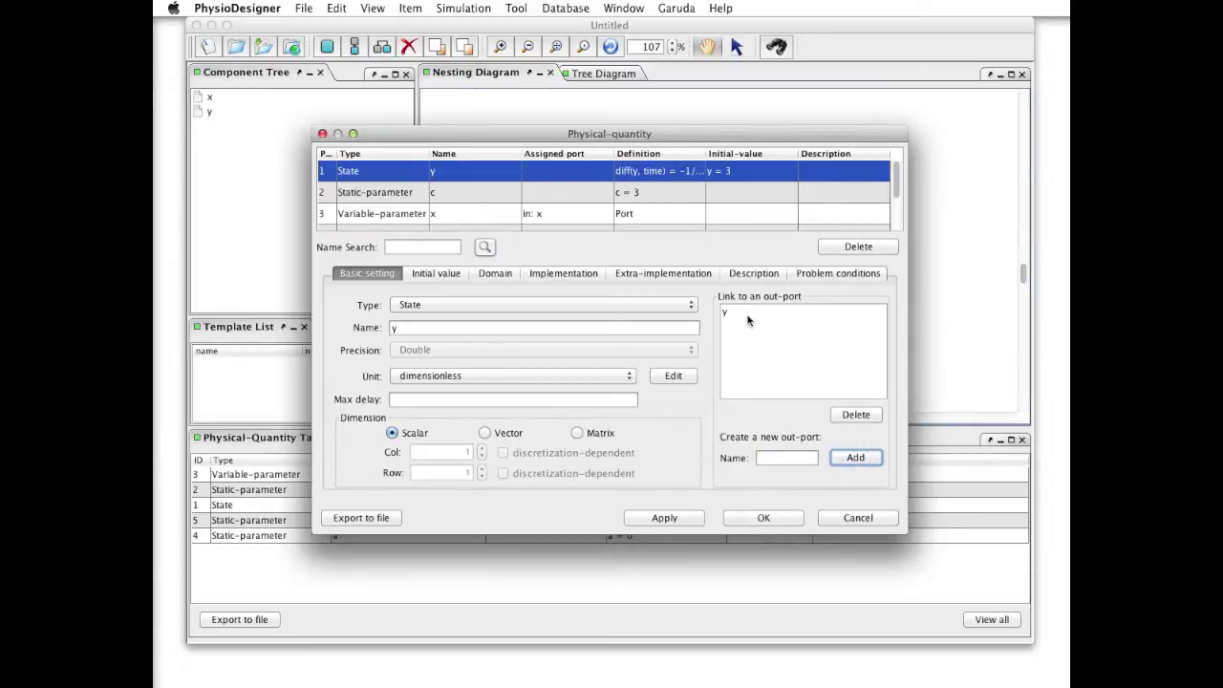
left_click(749, 316)
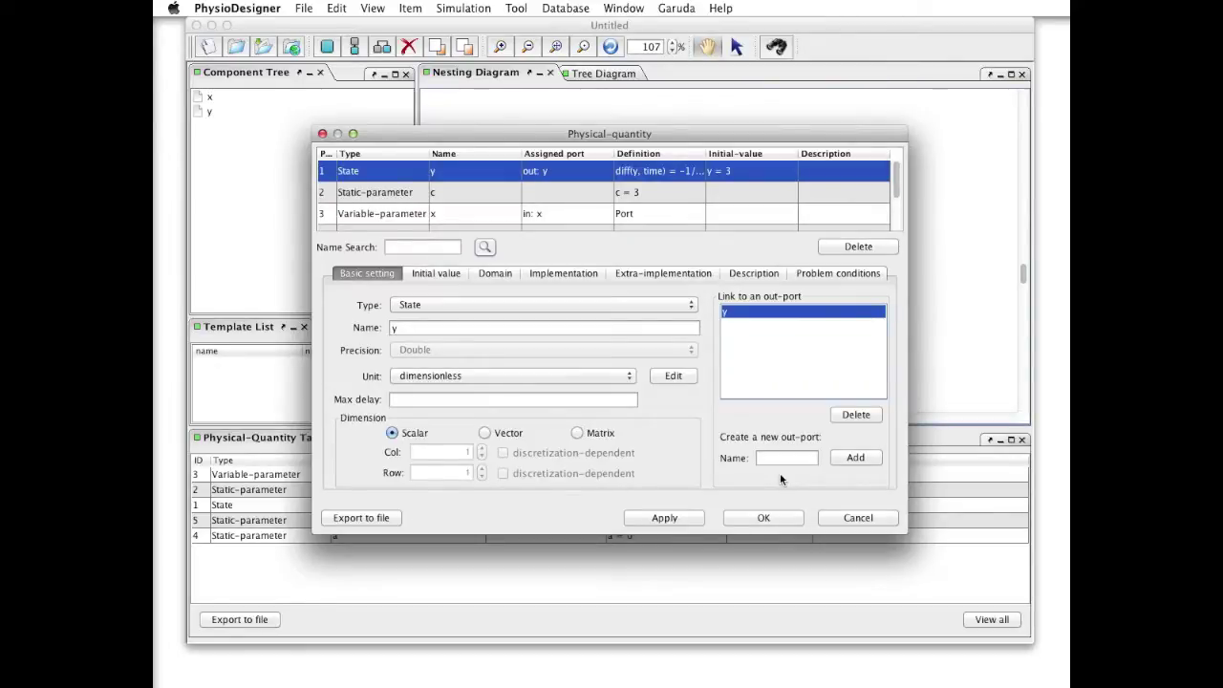
left_click(780, 517)
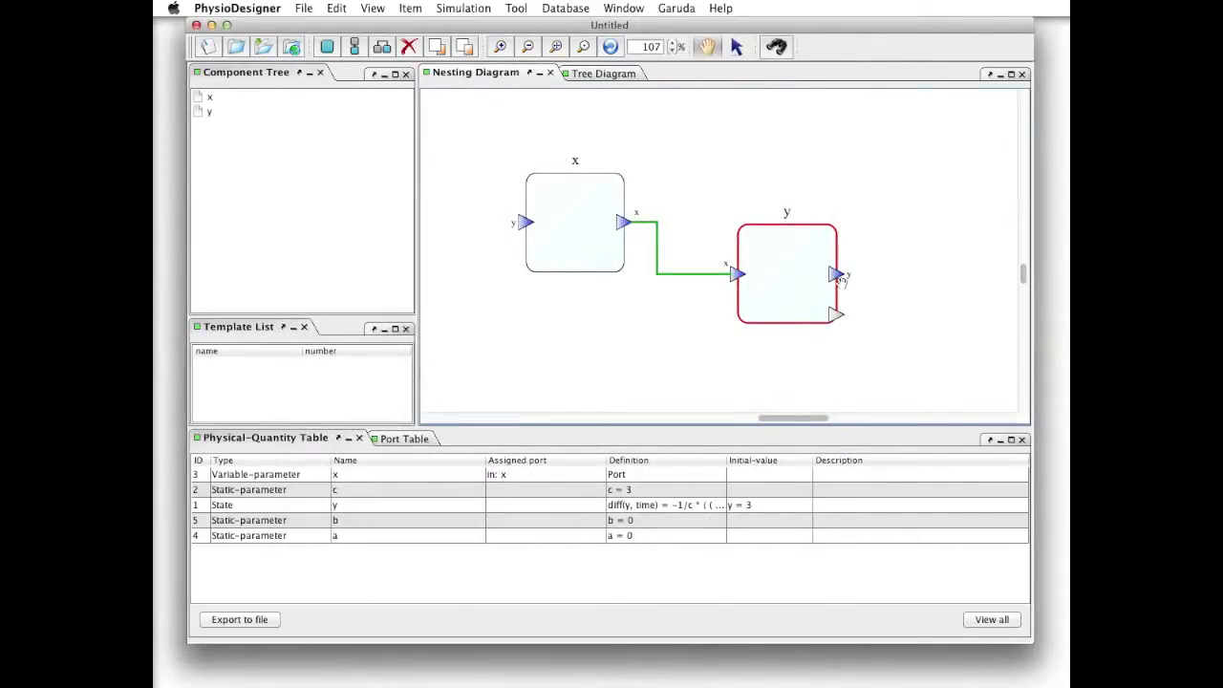
Connect module y's out-port y to module x's in-port y
left_click(838, 277)
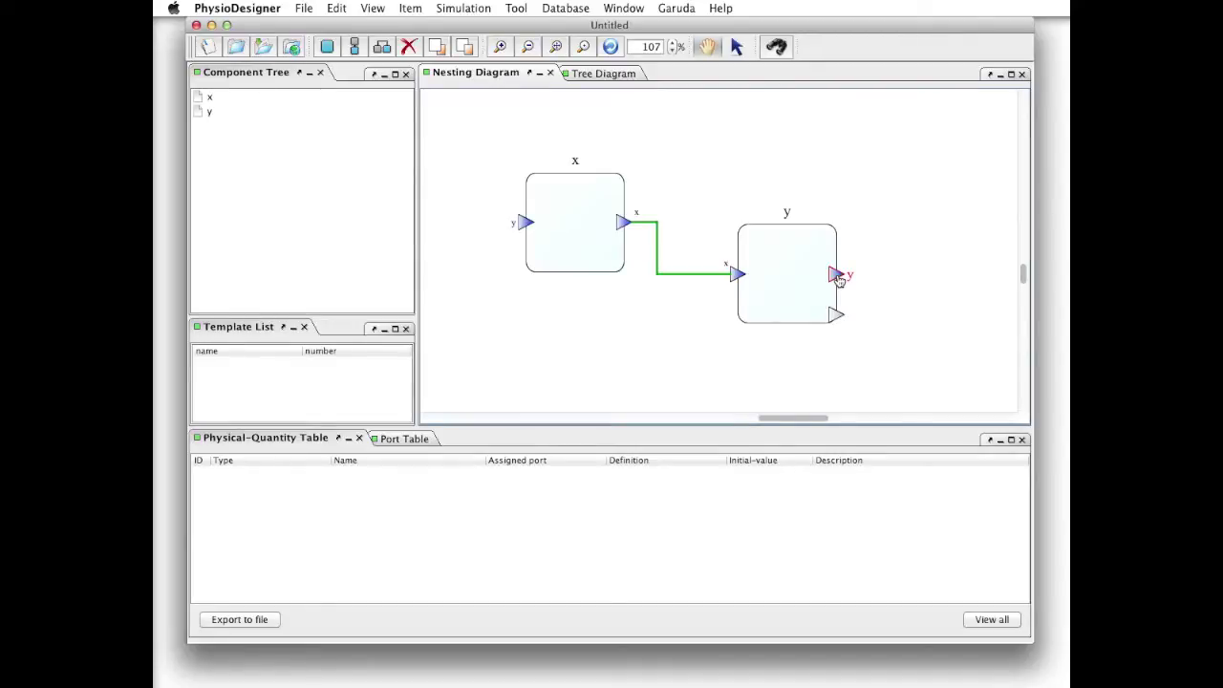
left_click_drag(836, 276, 524, 226)
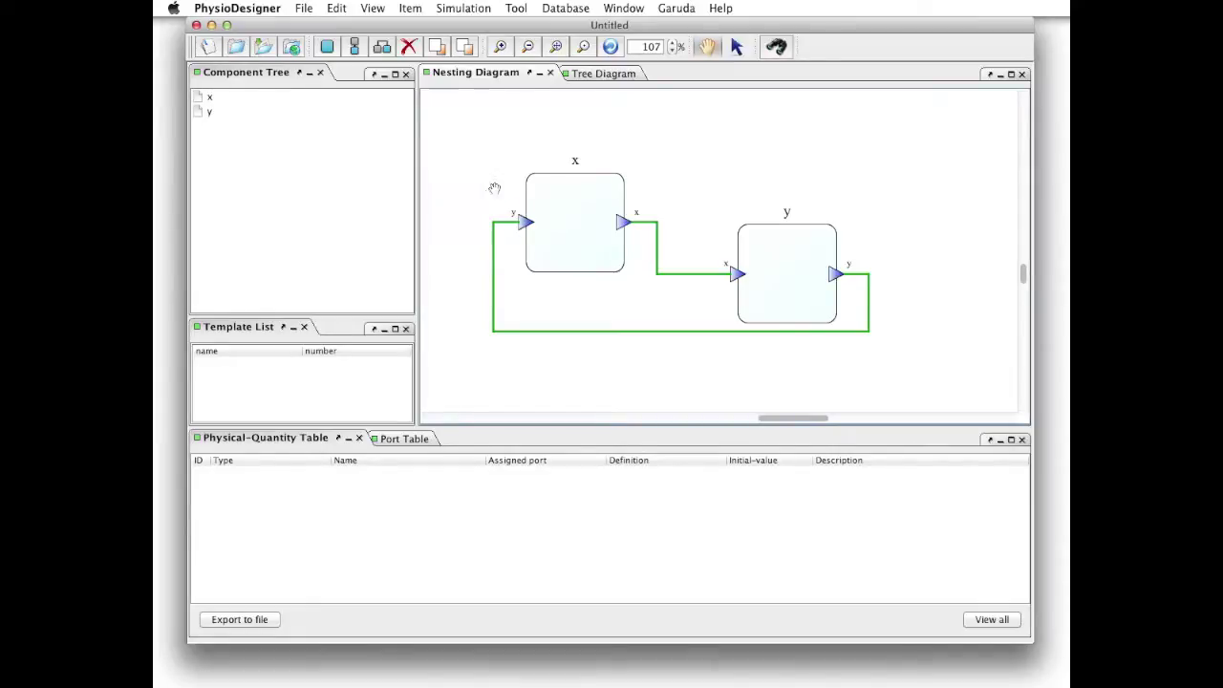
Save the model under the file name fhn in the models folder
left_click(304, 7)
left_click(364, 100)
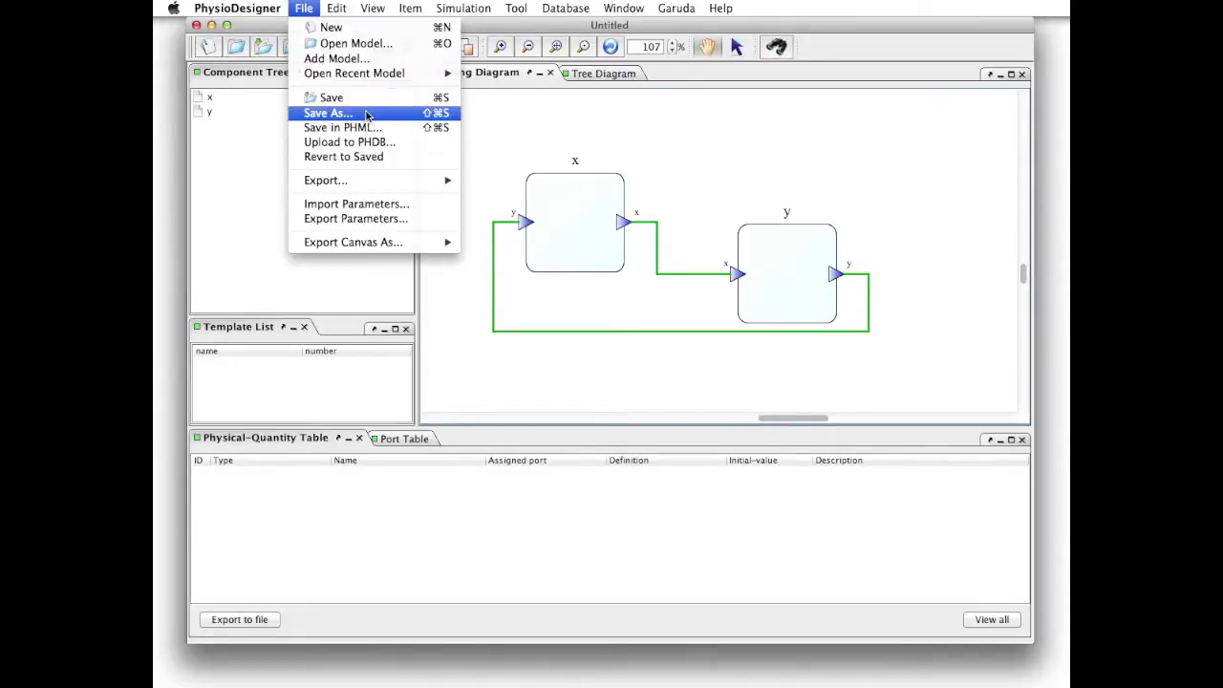
type("FHN")
left_click(792, 410)
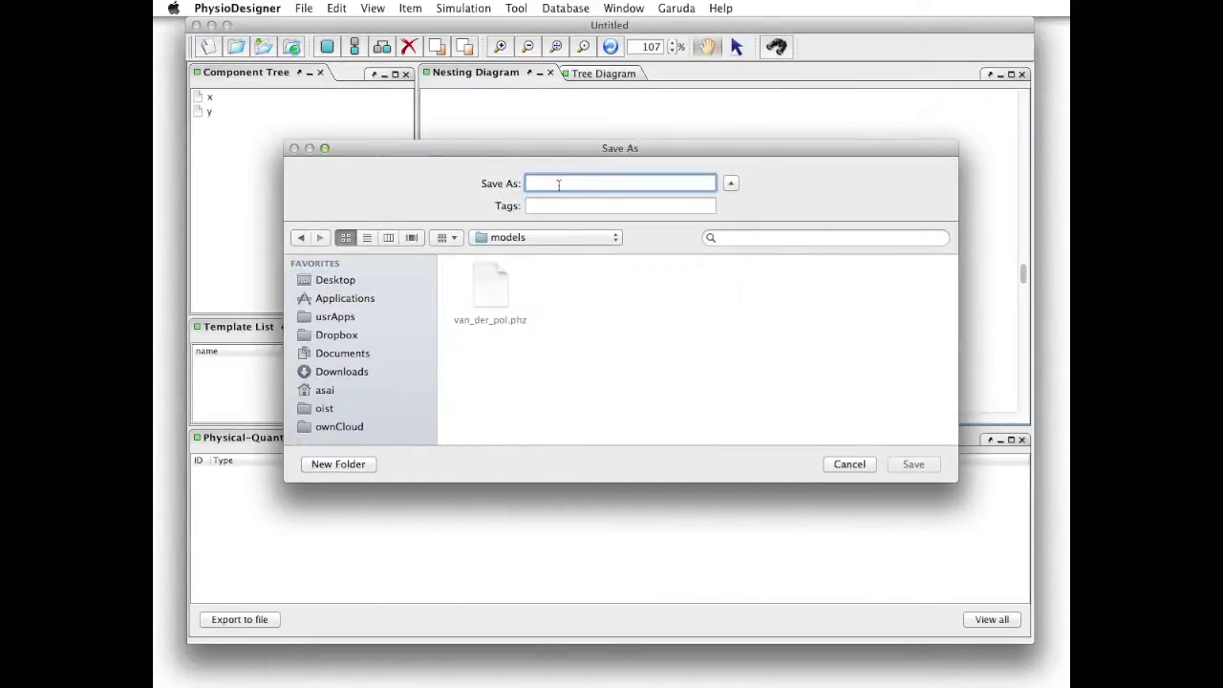
type("fhn")
left_click(913, 464)
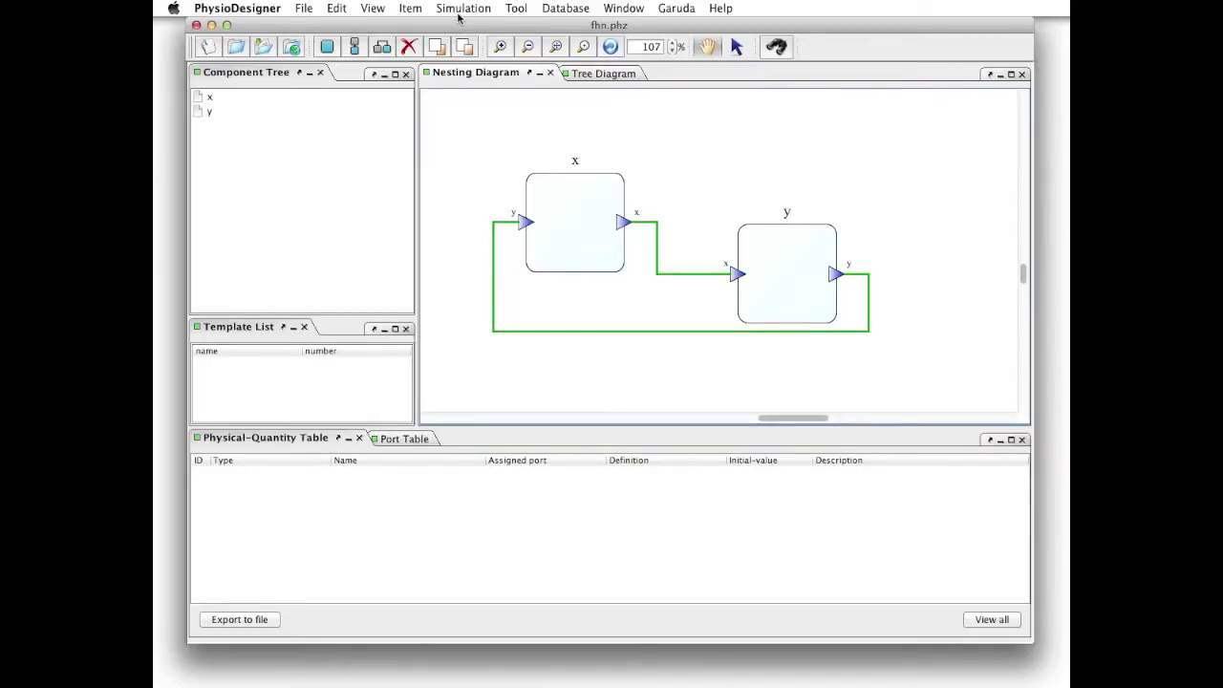
Open the saved model in the Flint simulator and run it with the existing simulation settings
left_click(463, 9)
left_click(462, 26)
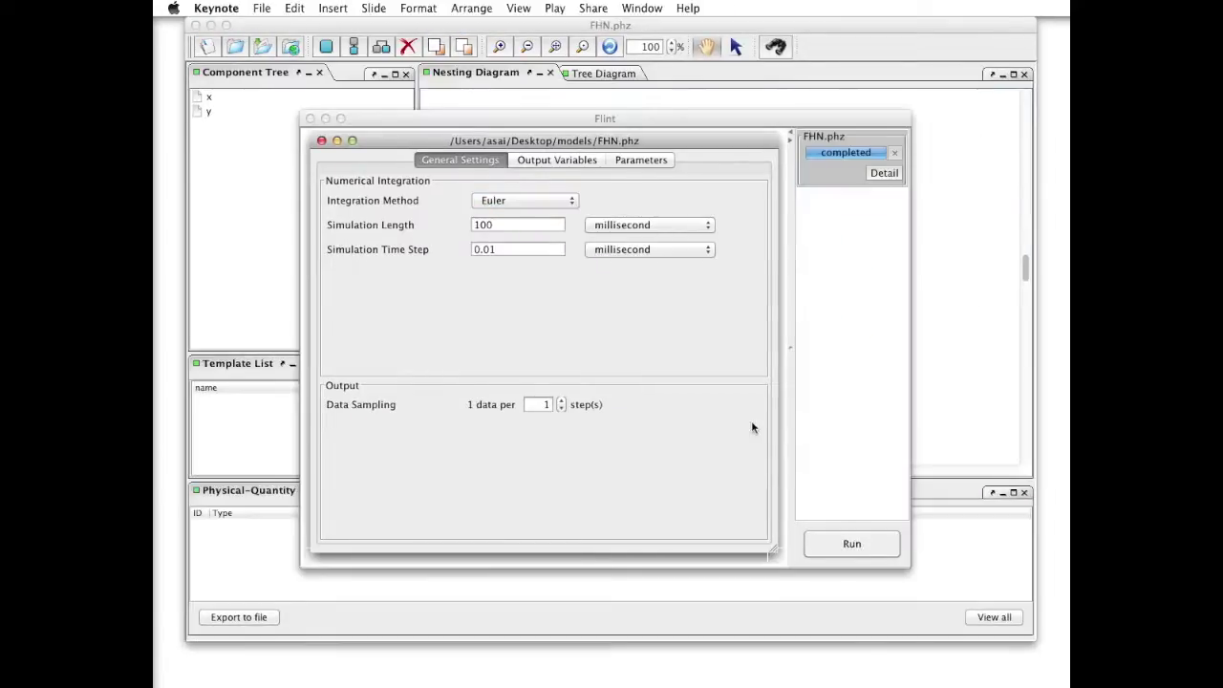
left_click(848, 545)
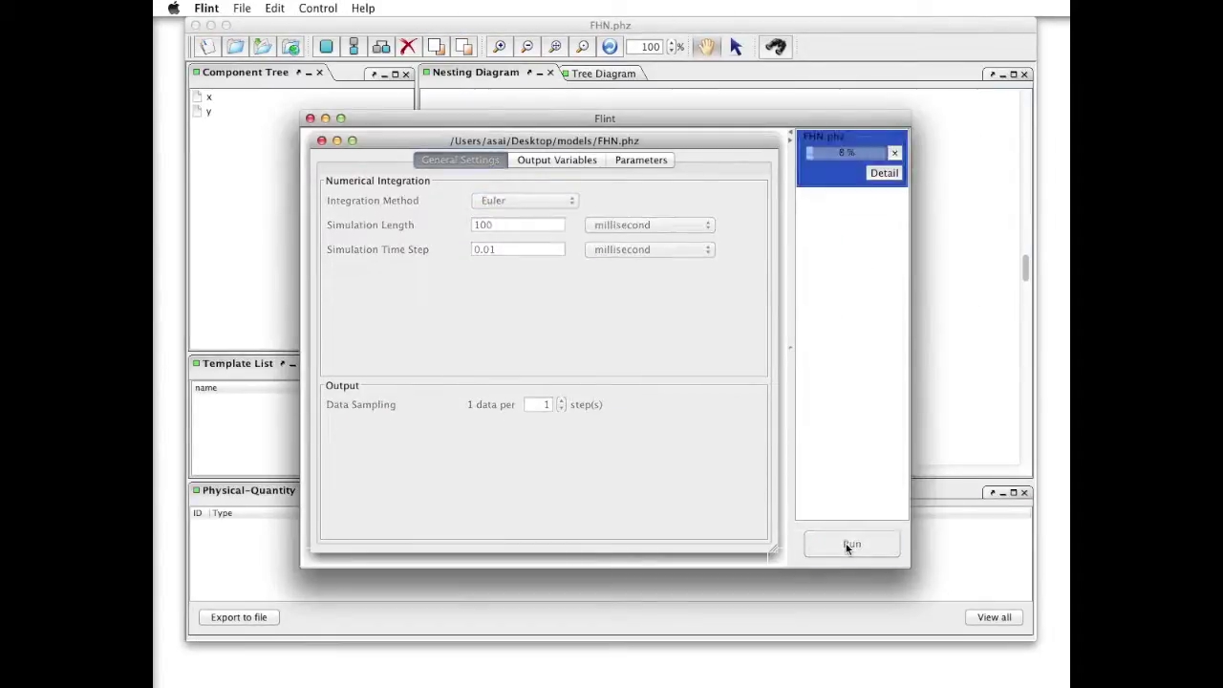
left_click(676, 361)
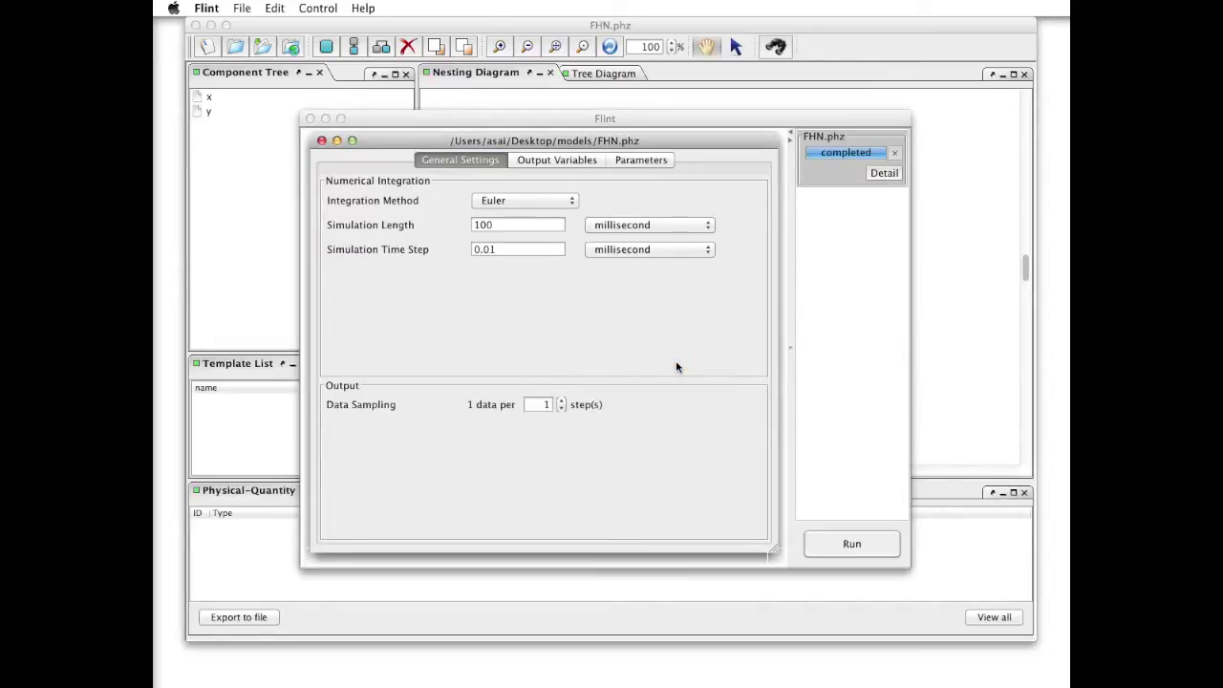
Open the detailed results of the completed run and plot variable x against time on the Y1 axis
left_click(838, 186)
left_click(890, 175)
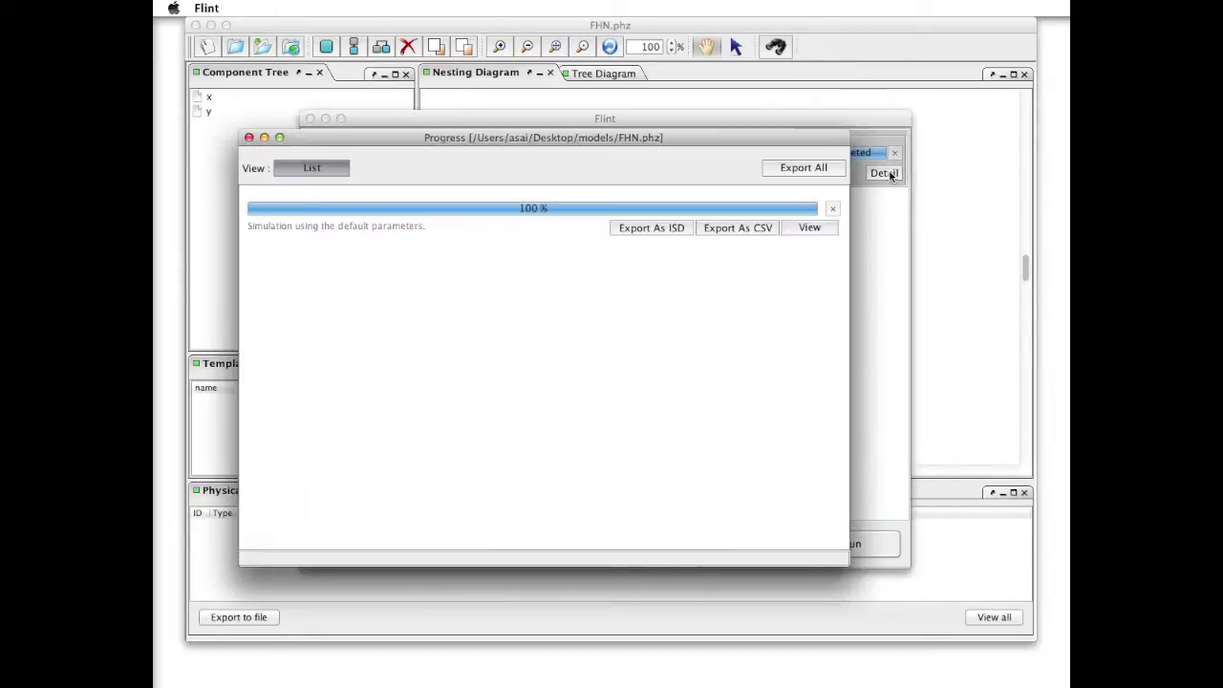
left_click(811, 227)
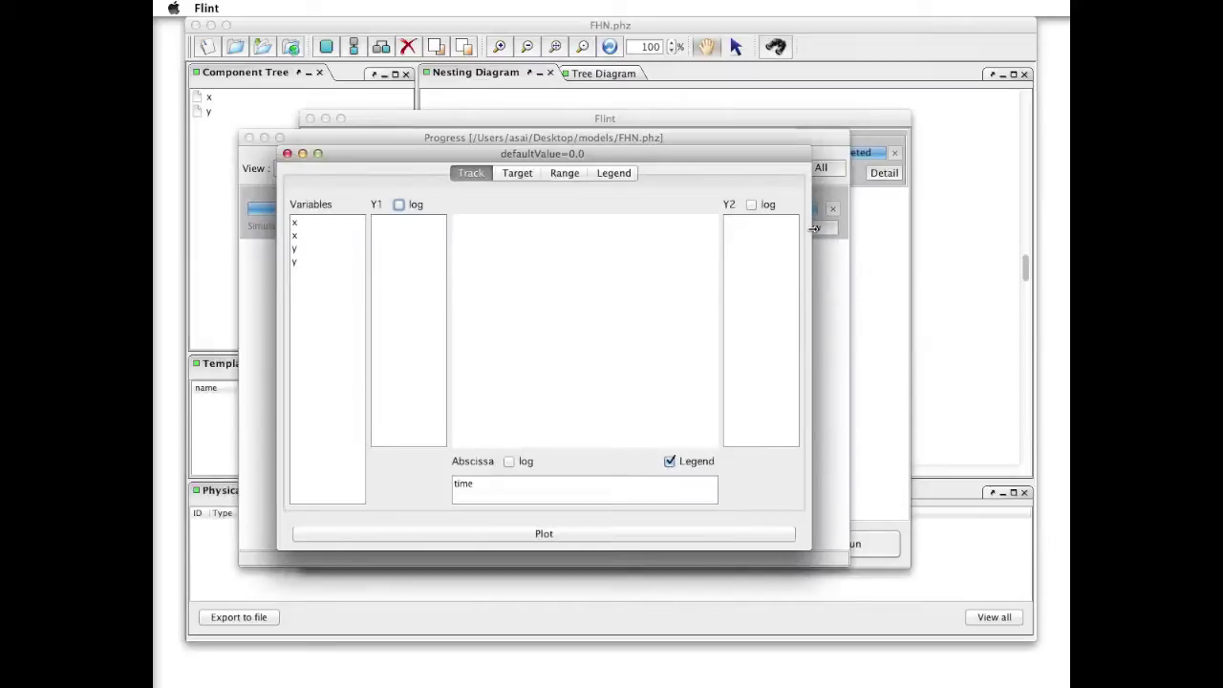
left_click_drag(330, 235, 398, 248)
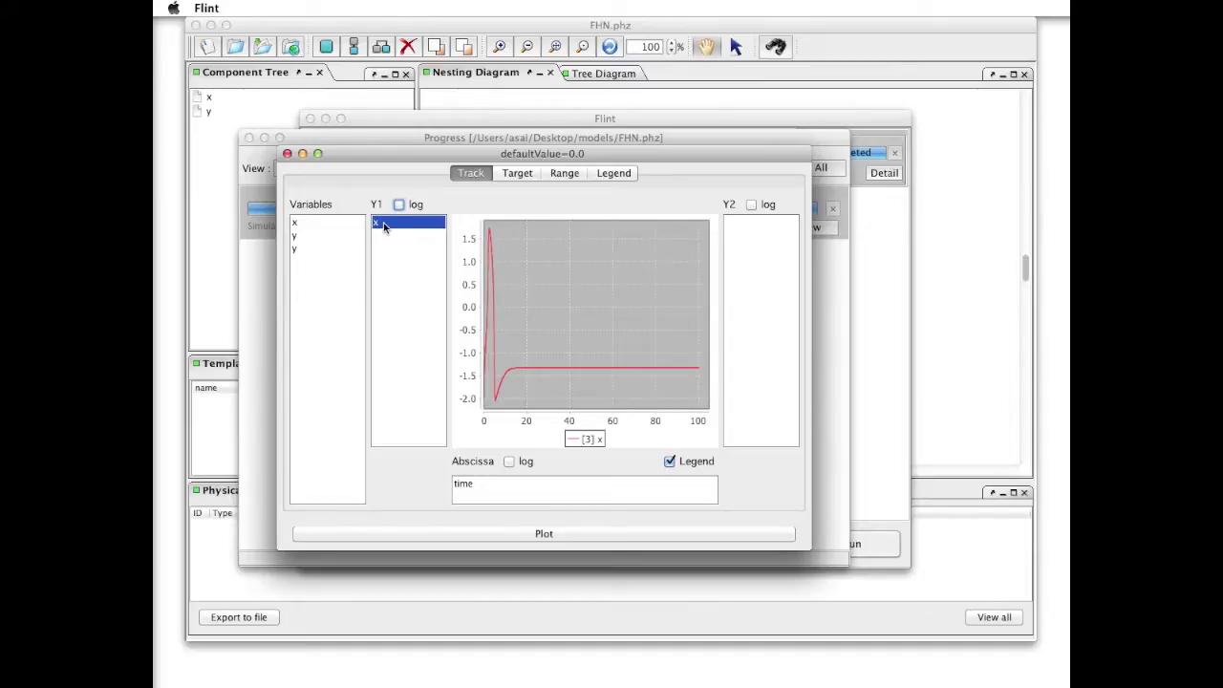
Turn the plot into a phase plane with x as the abscissa and y as the only Y1 variable
double_click(480, 489)
left_click_drag(481, 487, 481, 487)
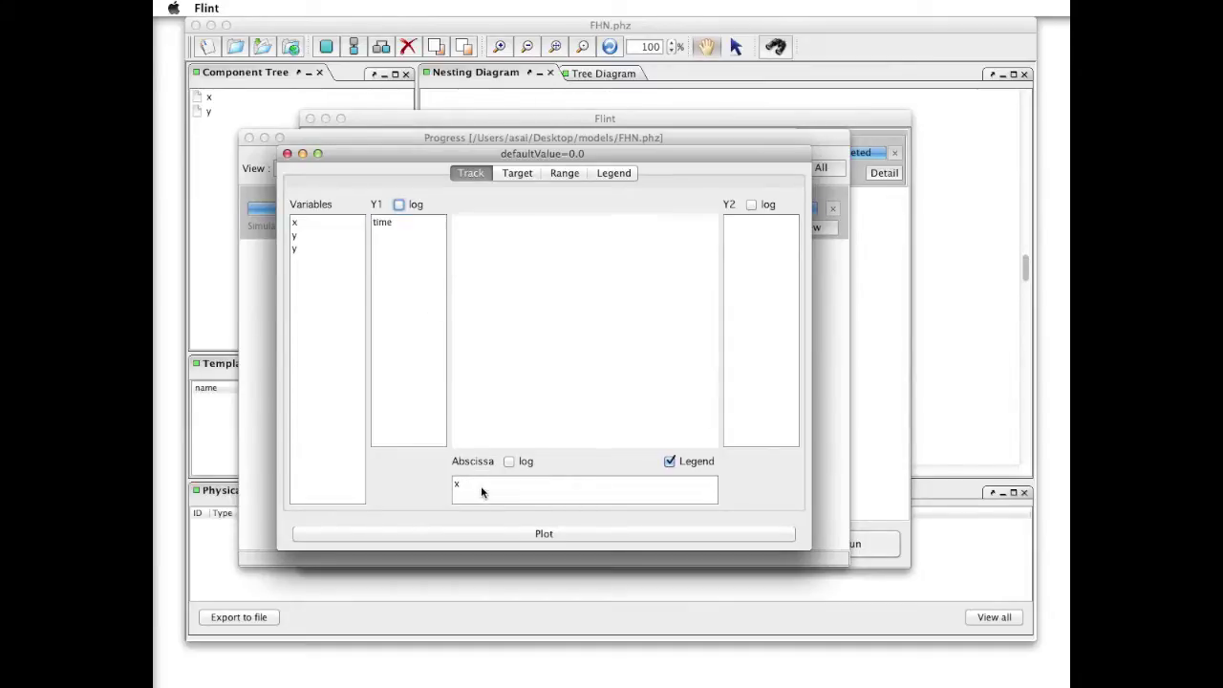
left_click_drag(383, 223, 381, 272)
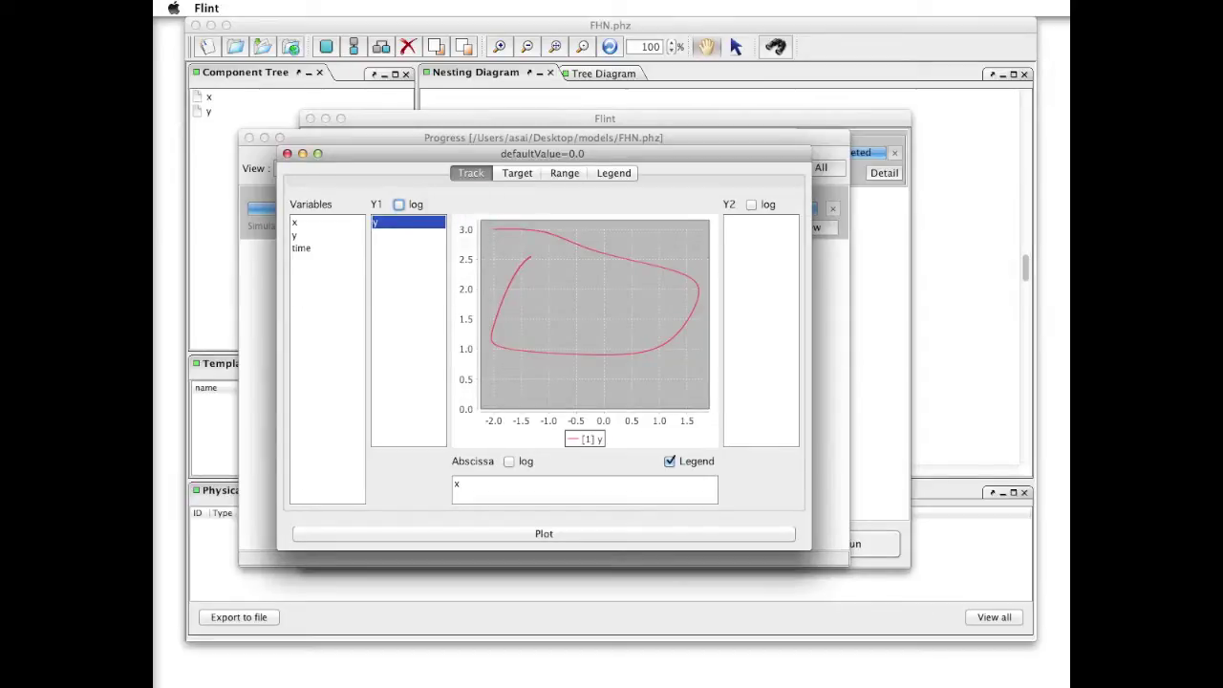
Set module x's static parameter z to -1 in Flint's simulation parameters and rerun the simulation
key("super+Tab")
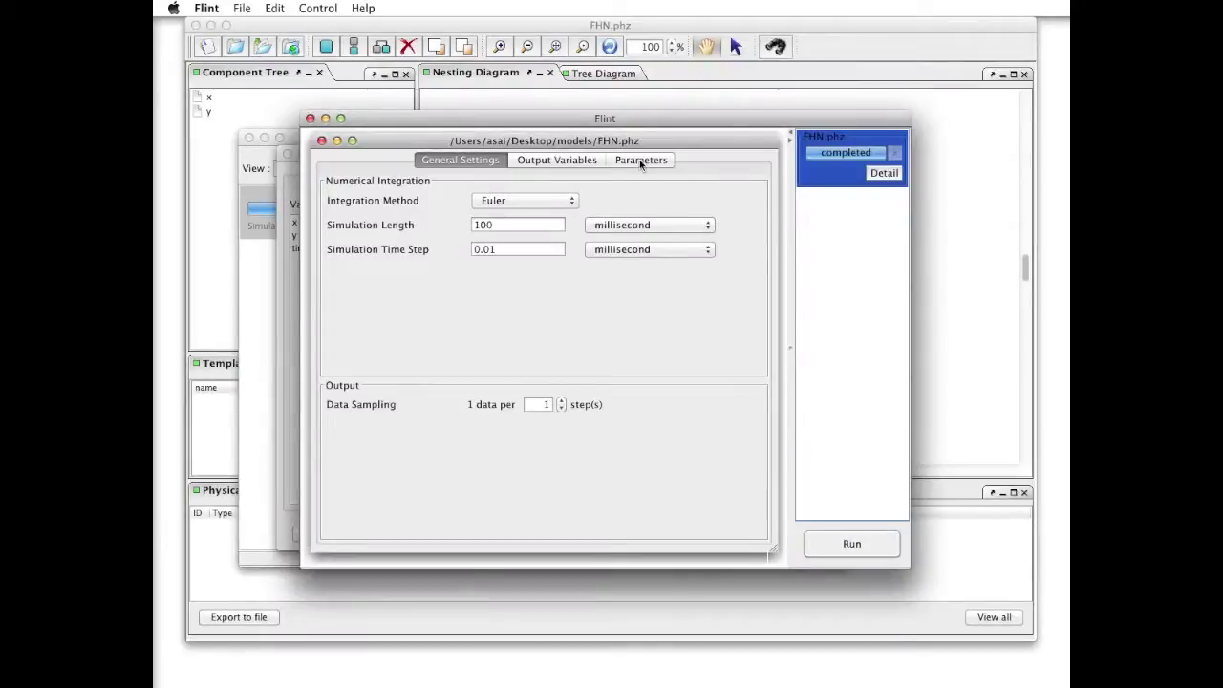
left_click(640, 160)
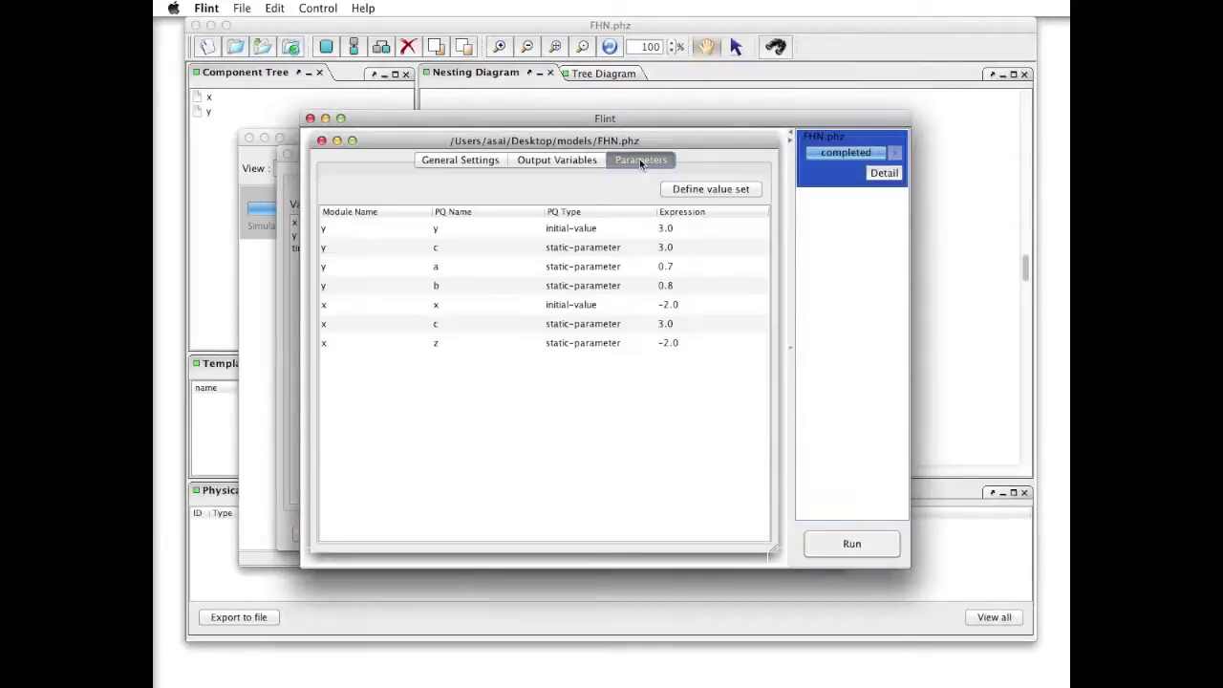
left_click(468, 348)
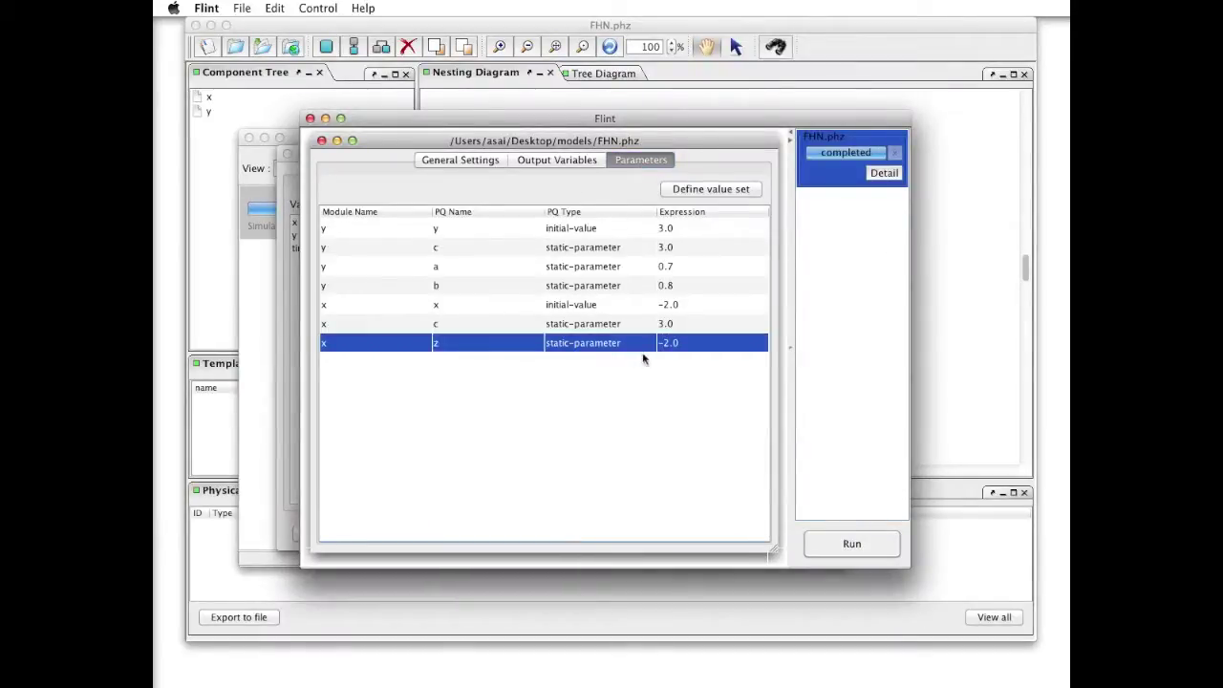
double_click(692, 352)
double_click(691, 348)
type("1")
key("Return")
left_click(850, 549)
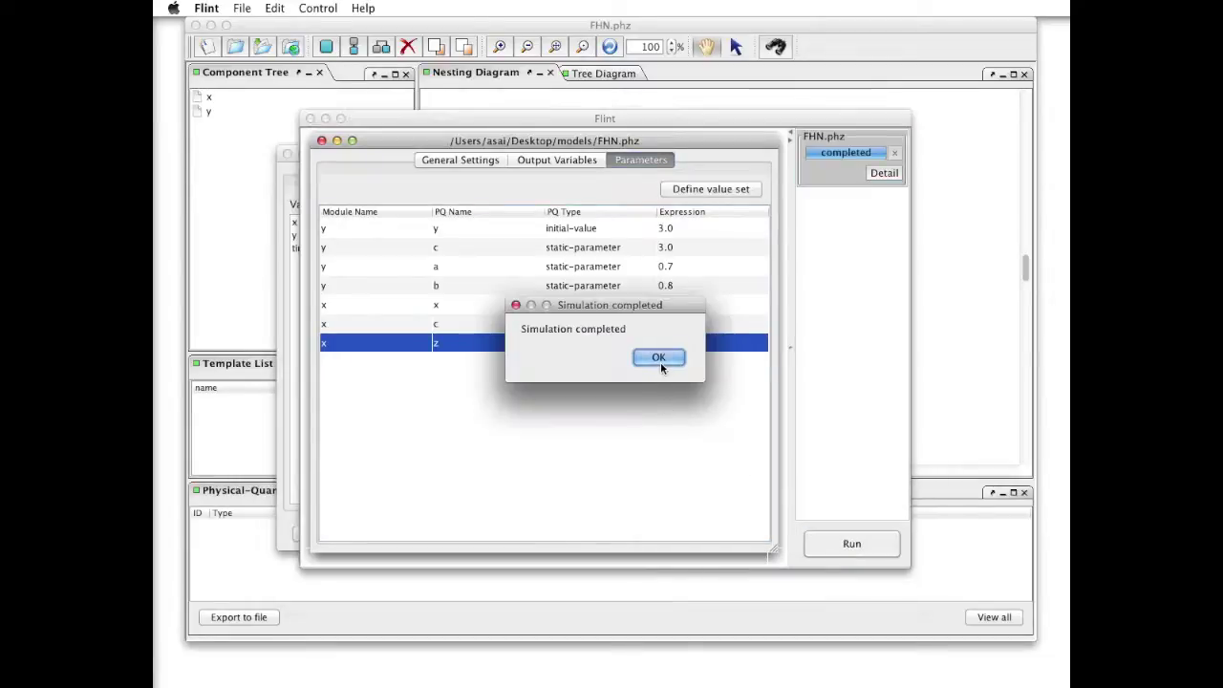
left_click(660, 362)
Open the new run's detailed results and plot both x and y against time on the Y1 axis
left_click(879, 174)
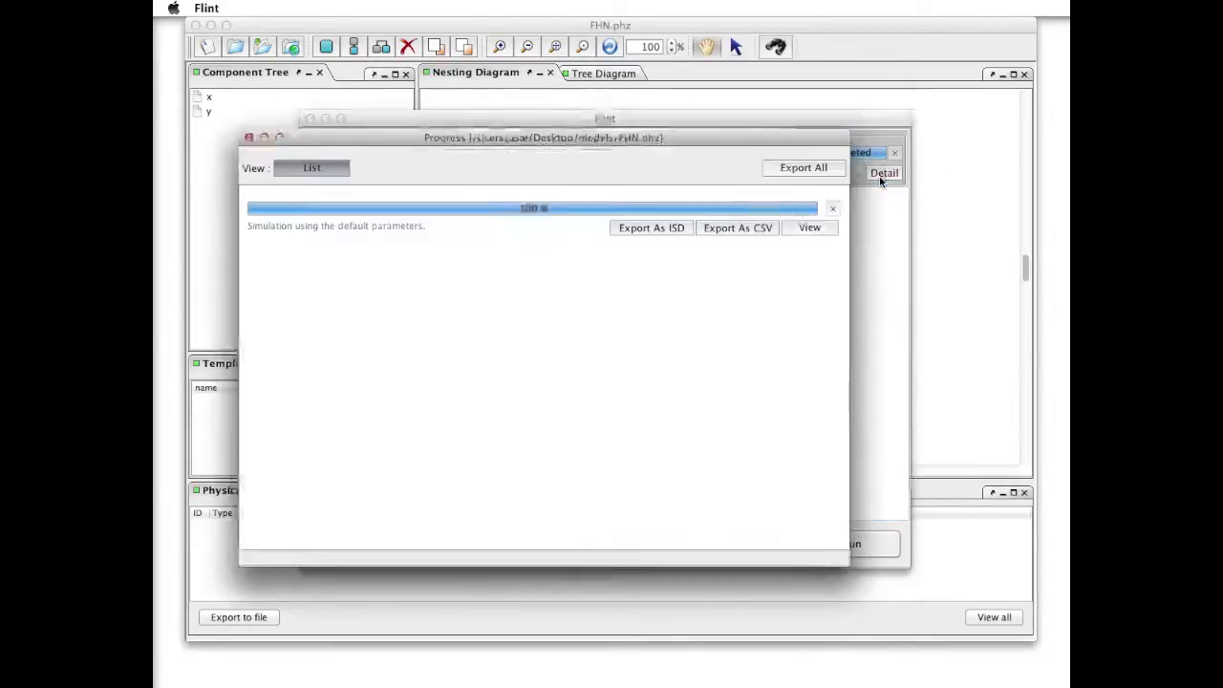
left_click(810, 228)
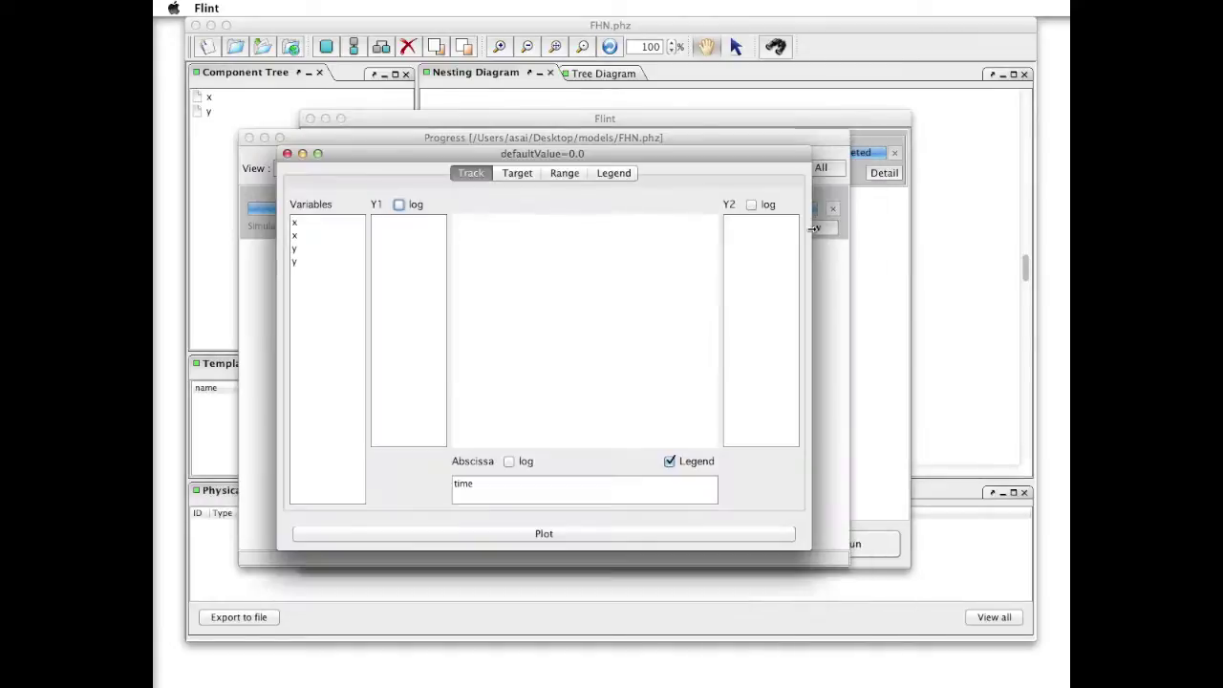
left_click_drag(322, 236, 393, 267)
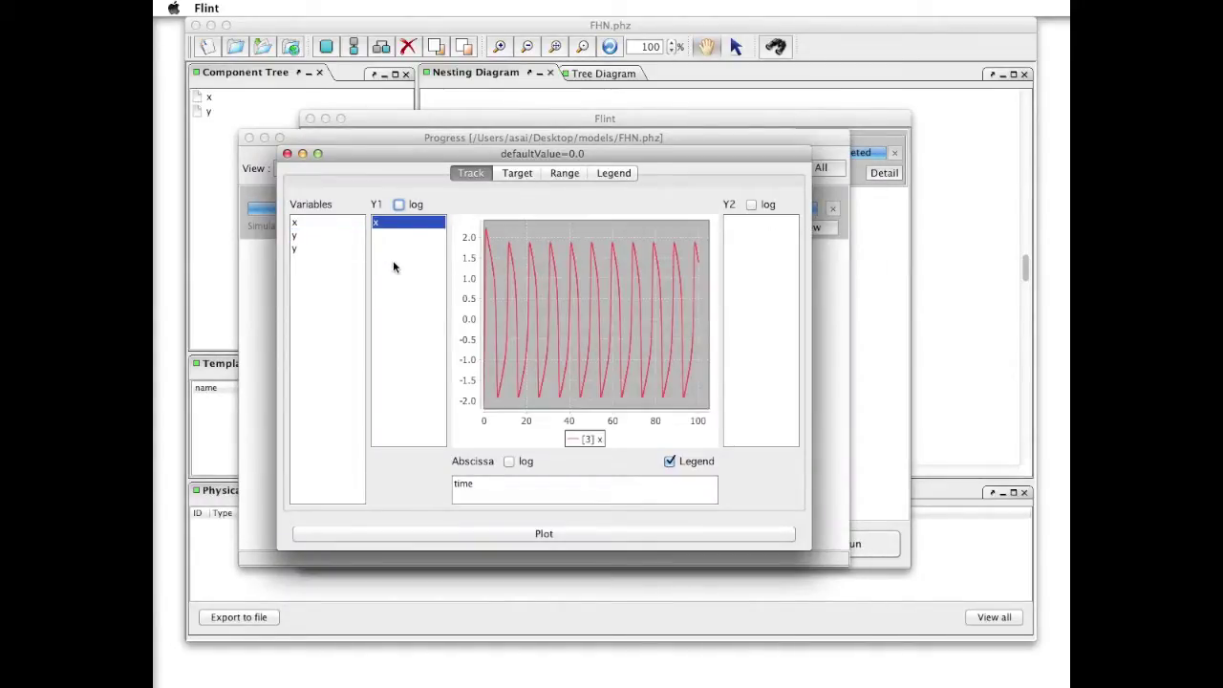
left_click_drag(317, 250, 402, 264)
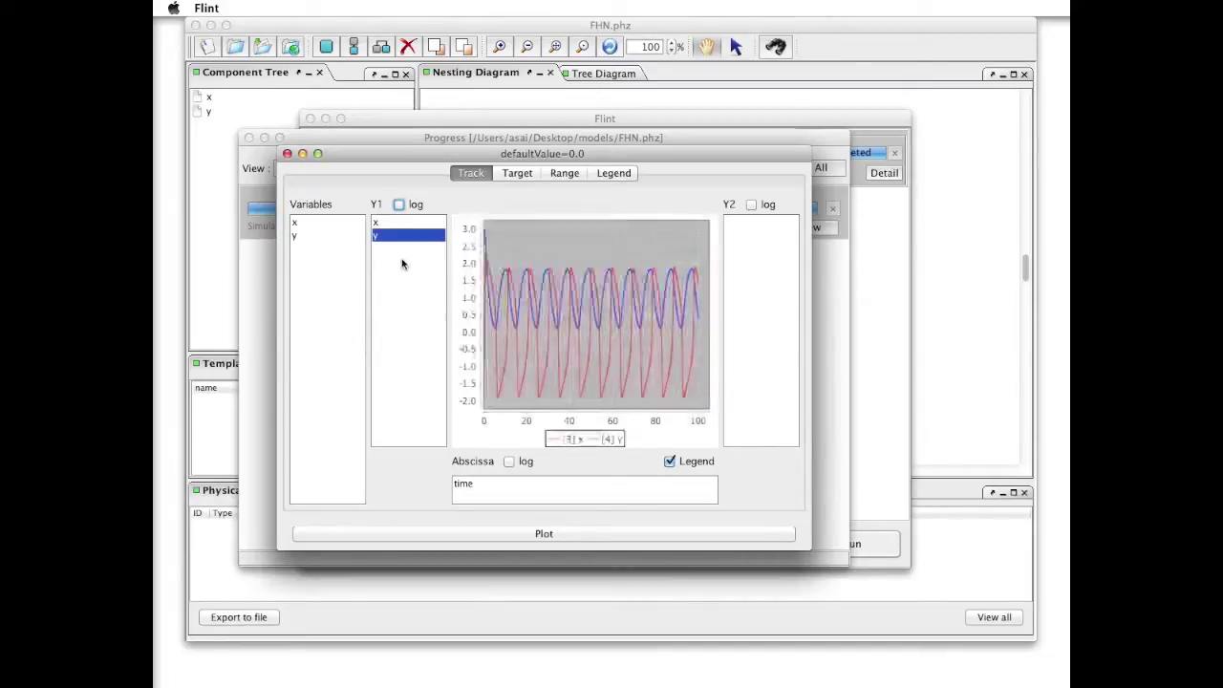
Make x the abscissa and remove time from Y1 to show y against x for the new run
left_click_drag(376, 223, 507, 492)
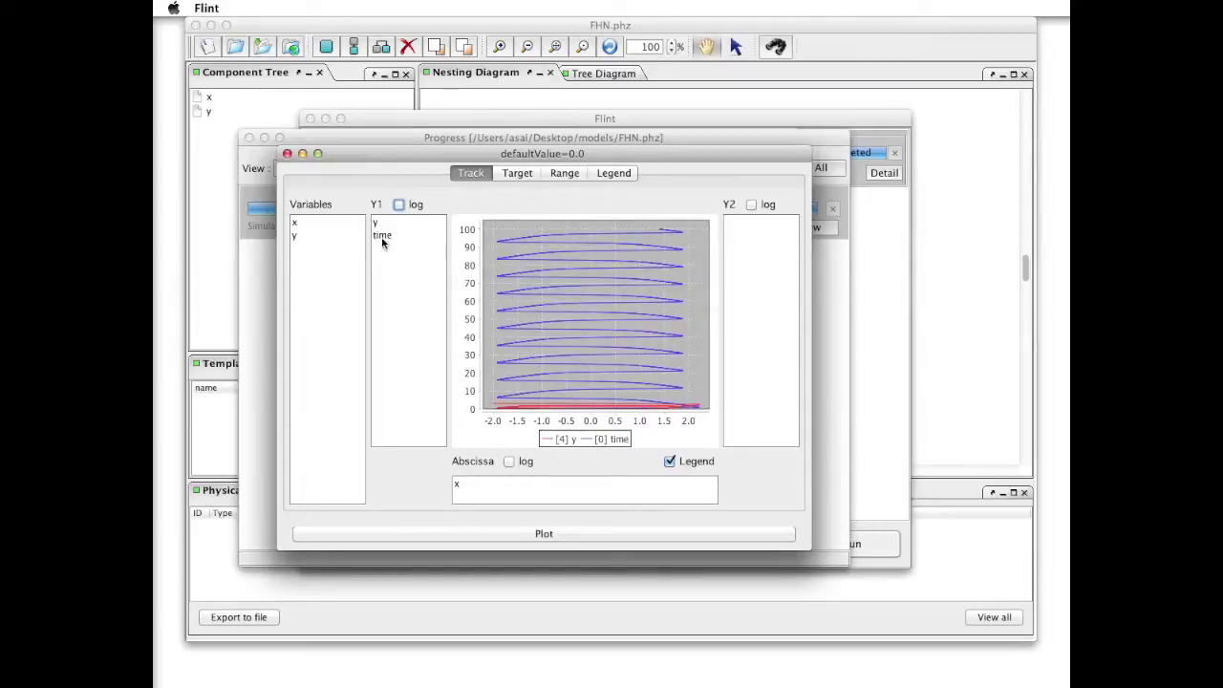
left_click_drag(382, 239, 334, 283)
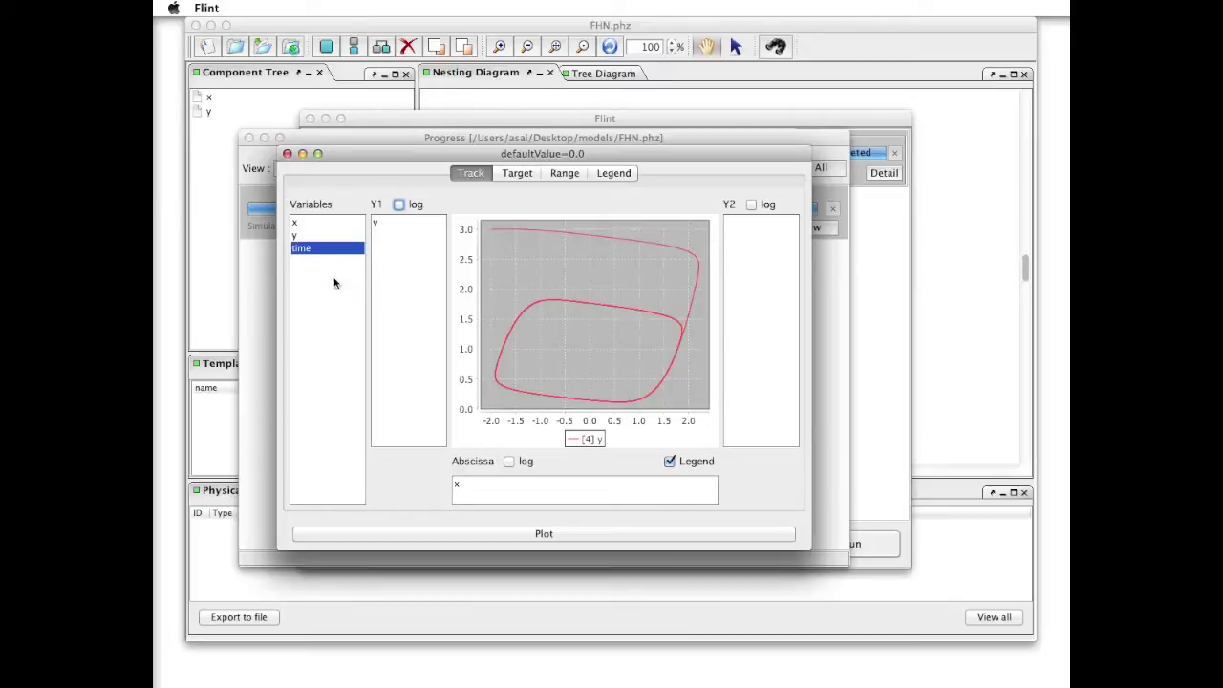
Switch to the Keynote presentation and go through the slides from the z = -1 phase plane onward
key("super+Tab")
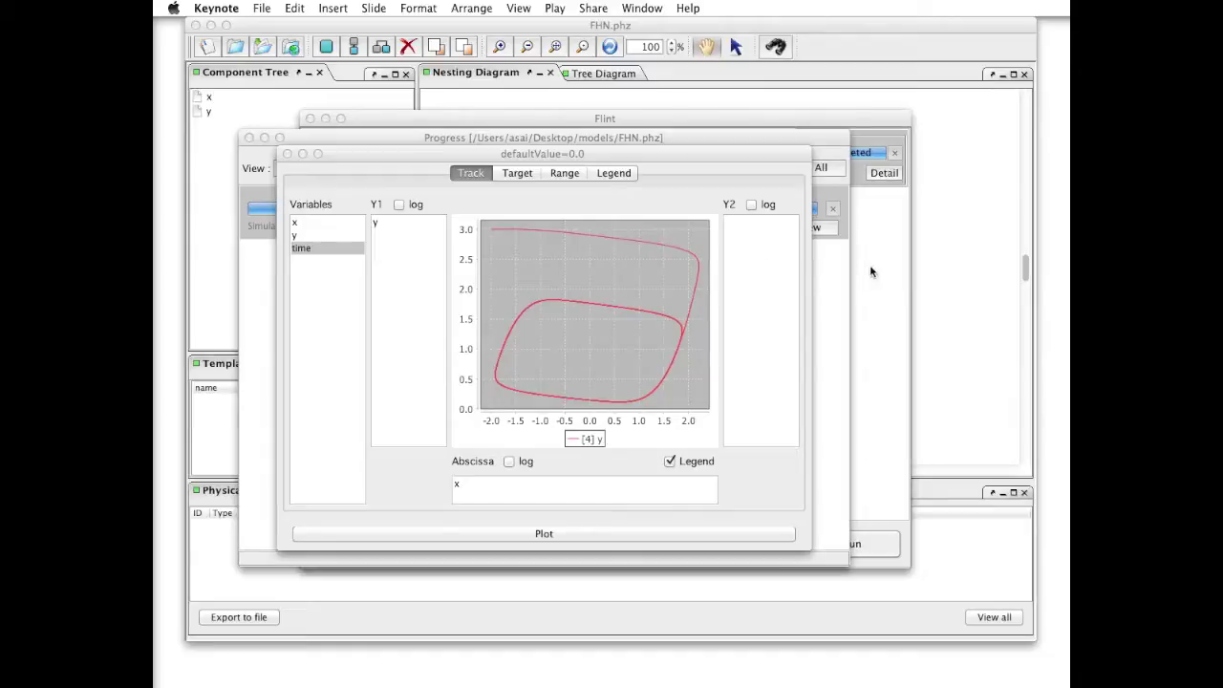
key("alt+super+p")
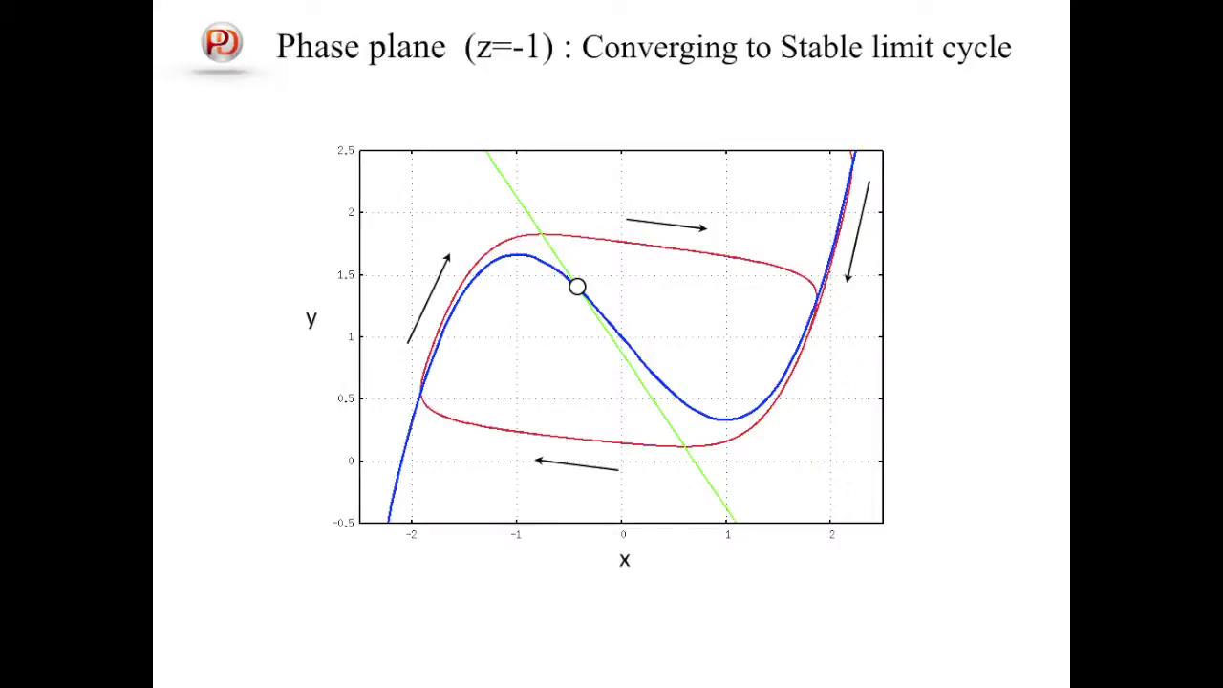
key("Right")
key("Right")
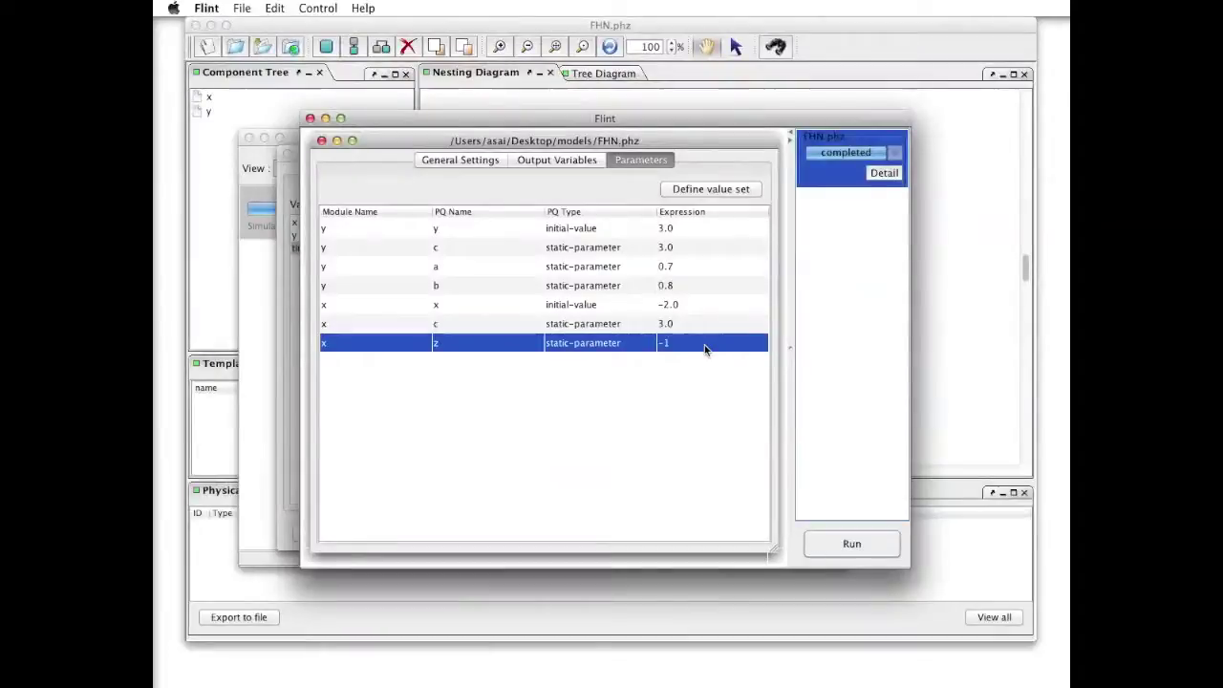
Set module x's static parameter z to -1.41314 in the simulation parameters
double_click(705, 344)
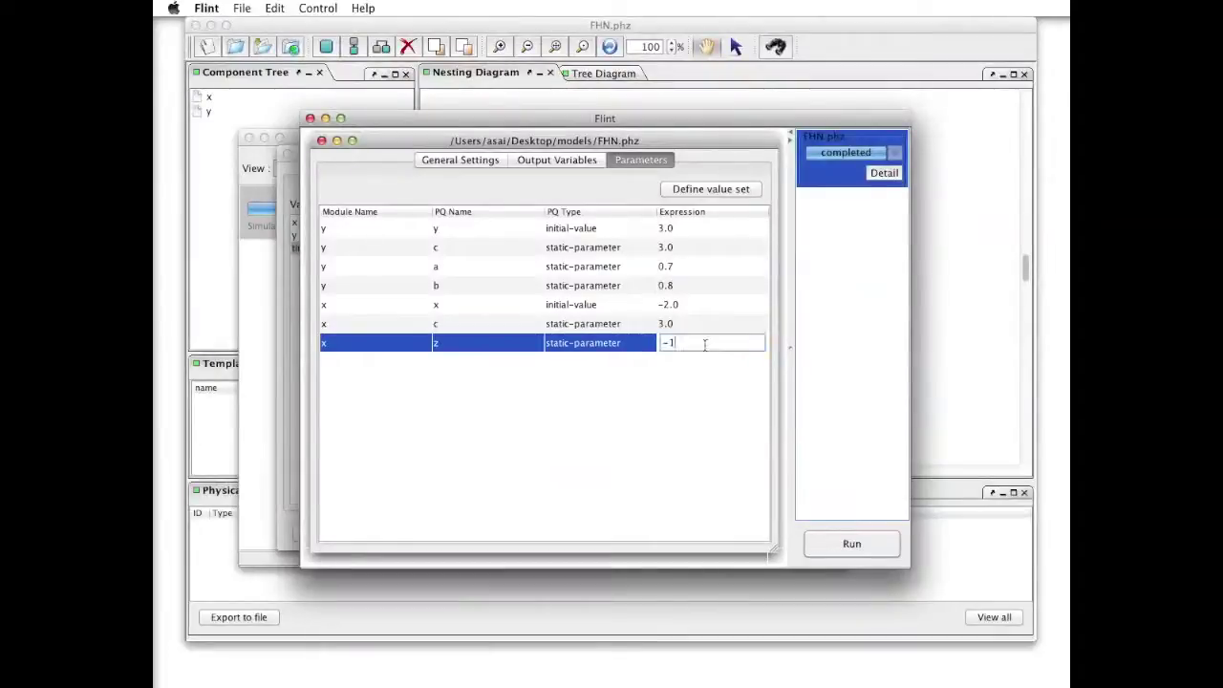
key("BackSpace")
type("41314")
key("Return")
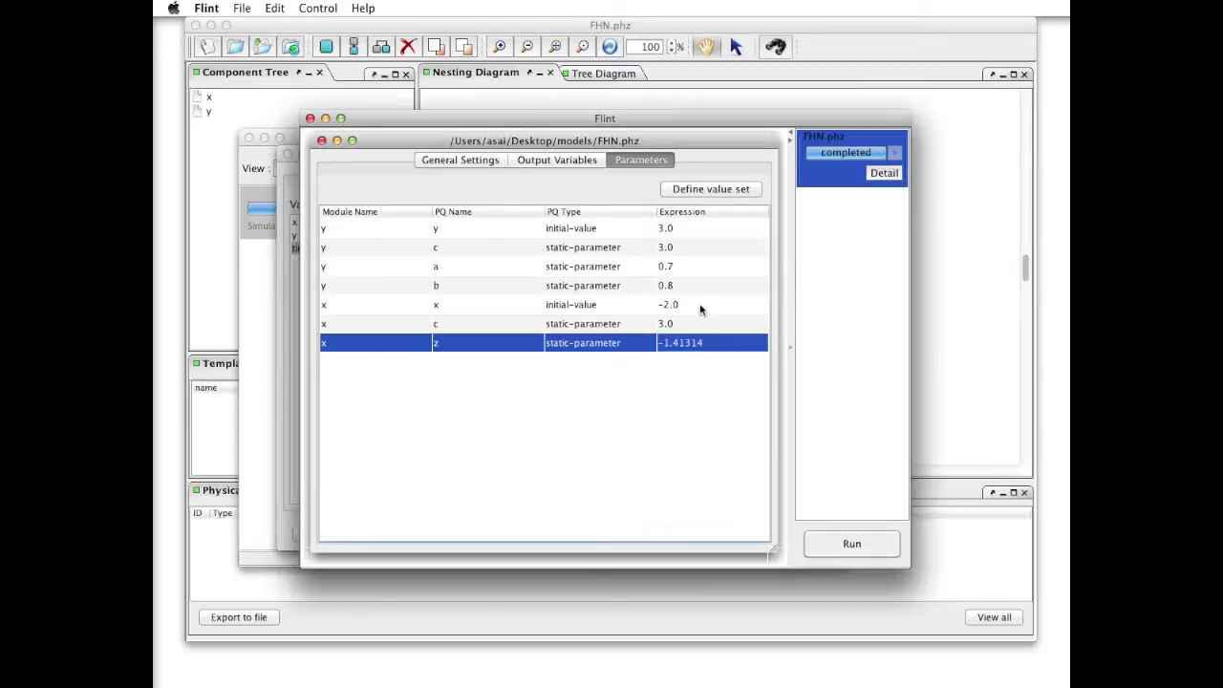
Set the initial value of x in module x to -1
double_click(699, 305)
key("BackSpace")
key("BackSpace")
key("BackSpace")
type("1")
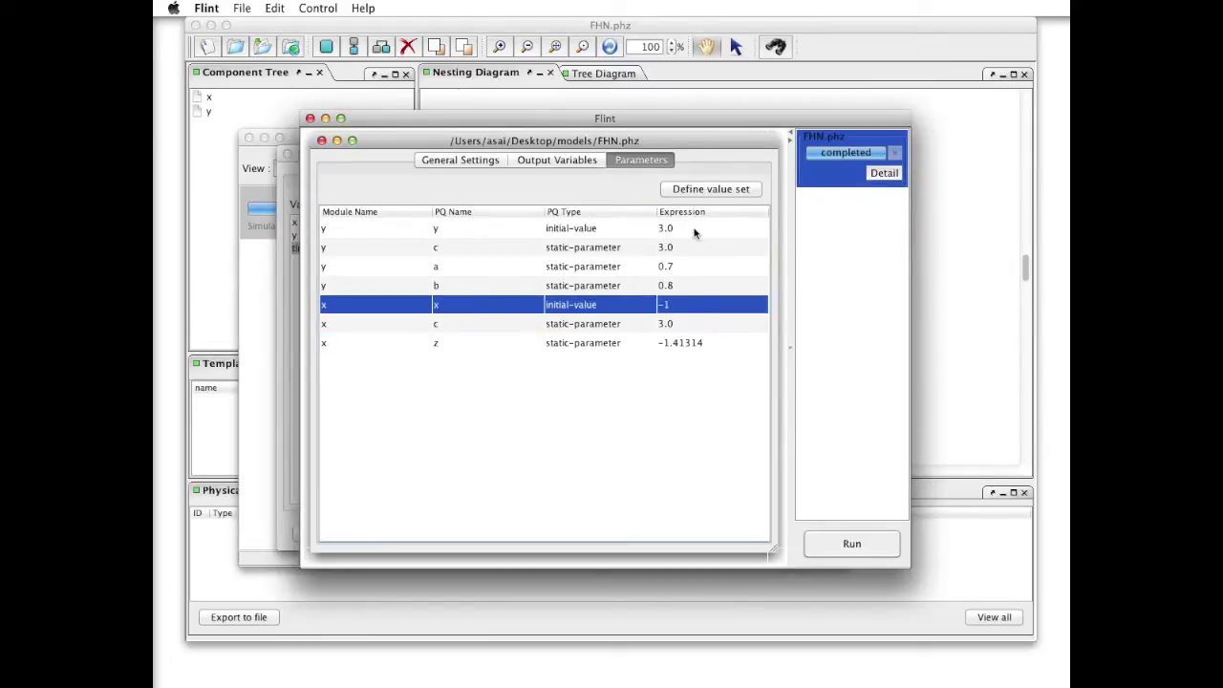
Set the initial value of y in module y to 1.3 and run the simulation
double_click(693, 228)
double_click(694, 228)
type("1.3")
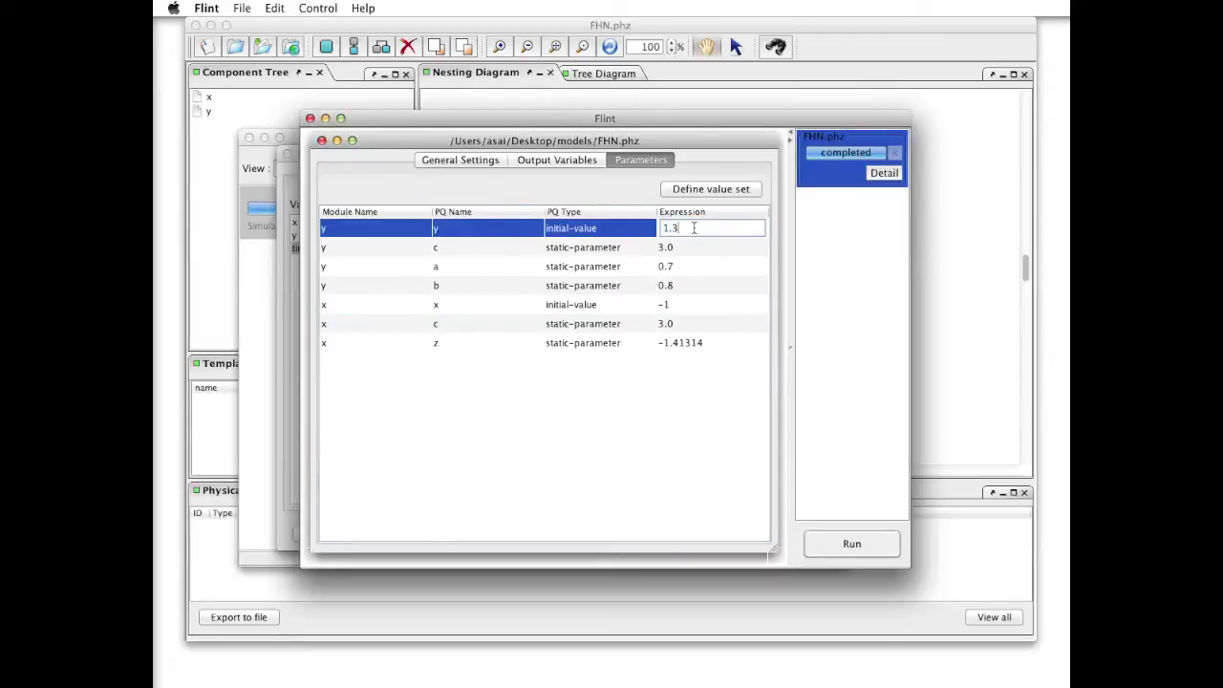
key("Return")
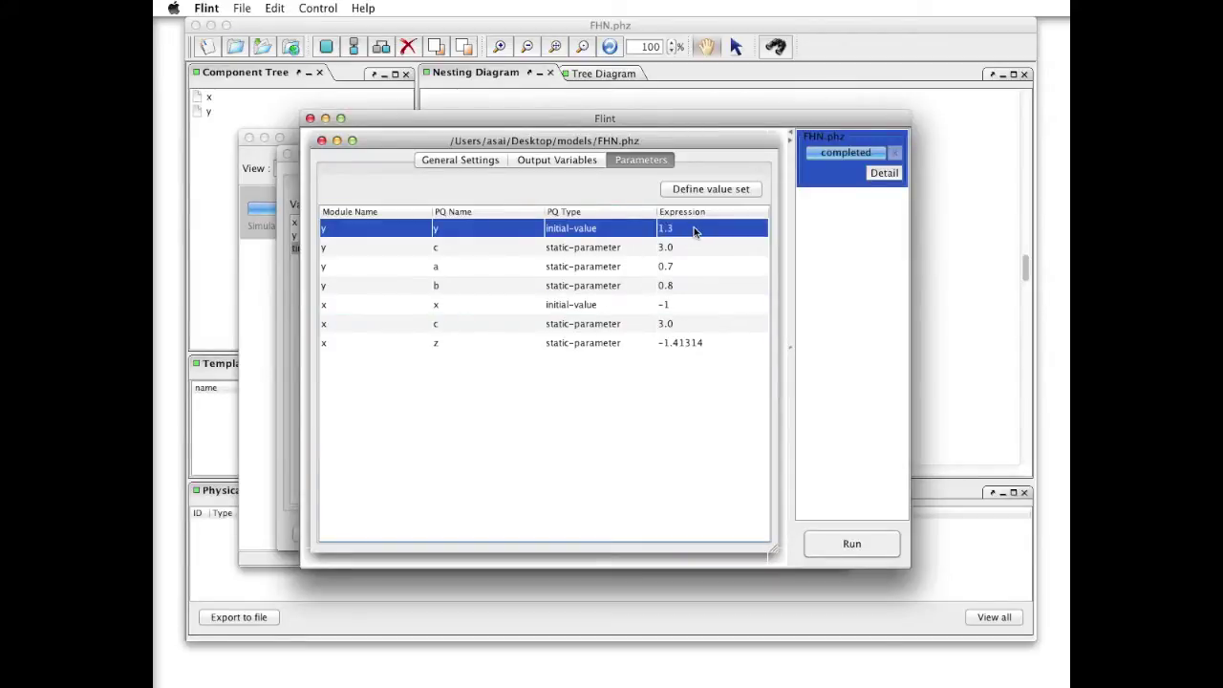
left_click(863, 545)
left_click(863, 545)
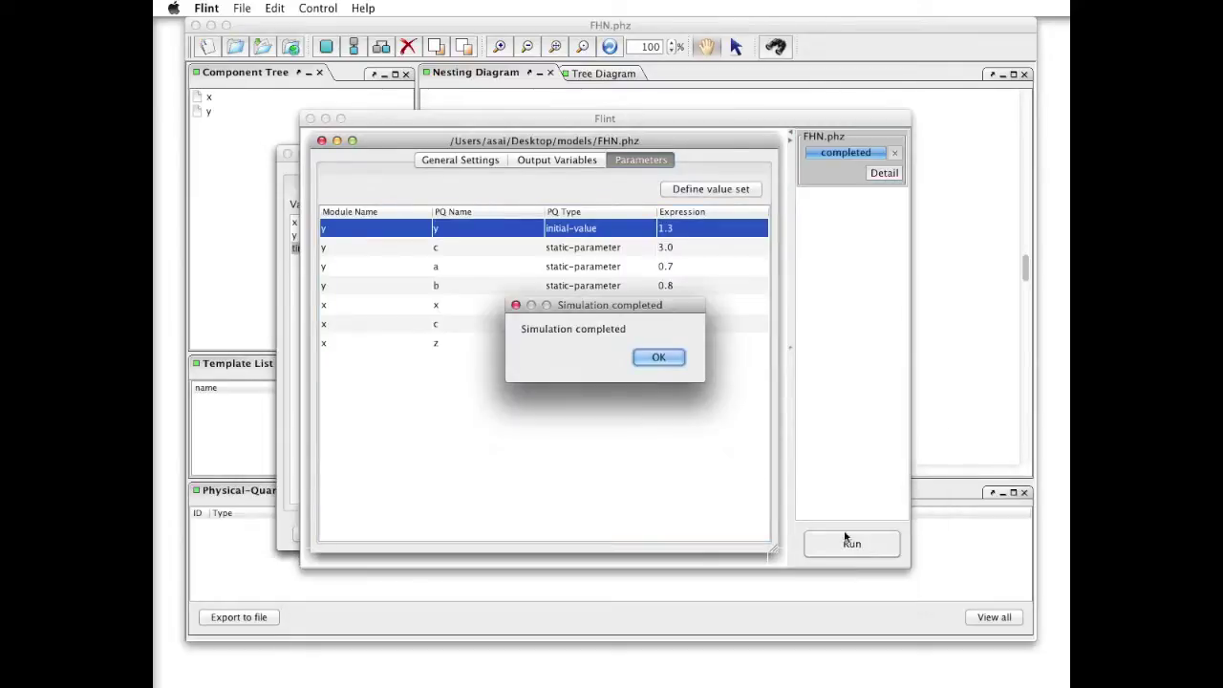
left_click(658, 357)
Open the detailed results of the run with initial y of 1.3 and plot x against time on the Y1 axis
left_click(885, 173)
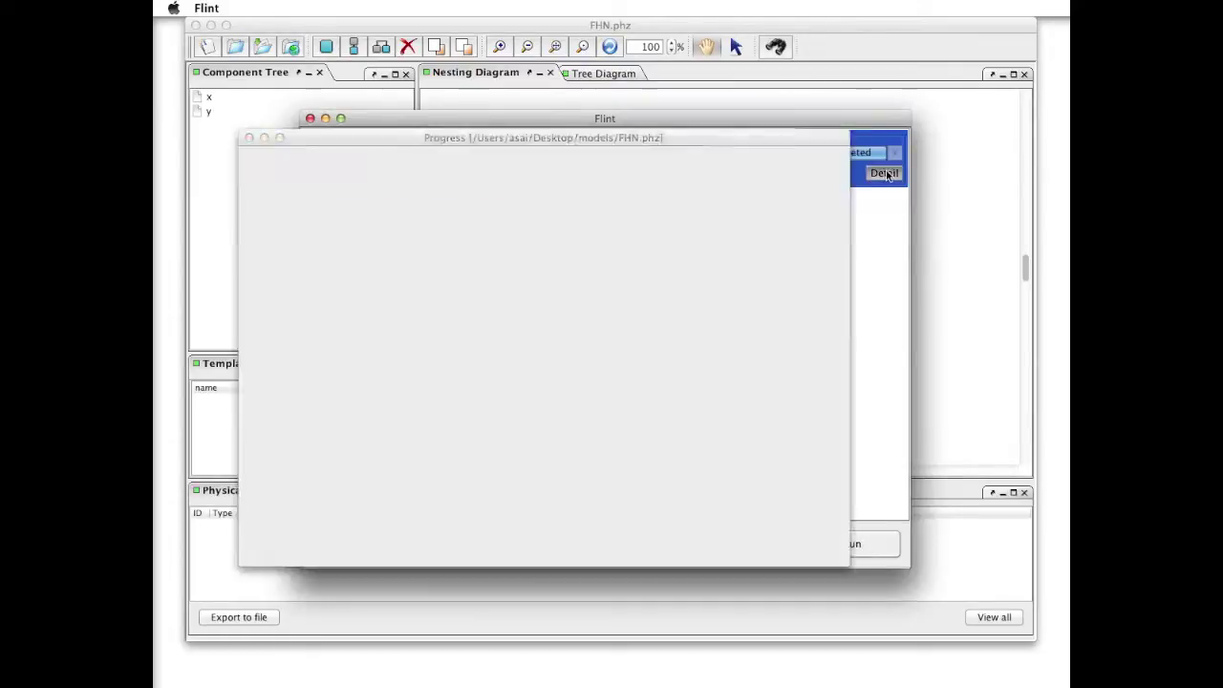
left_click(811, 228)
left_click(335, 236)
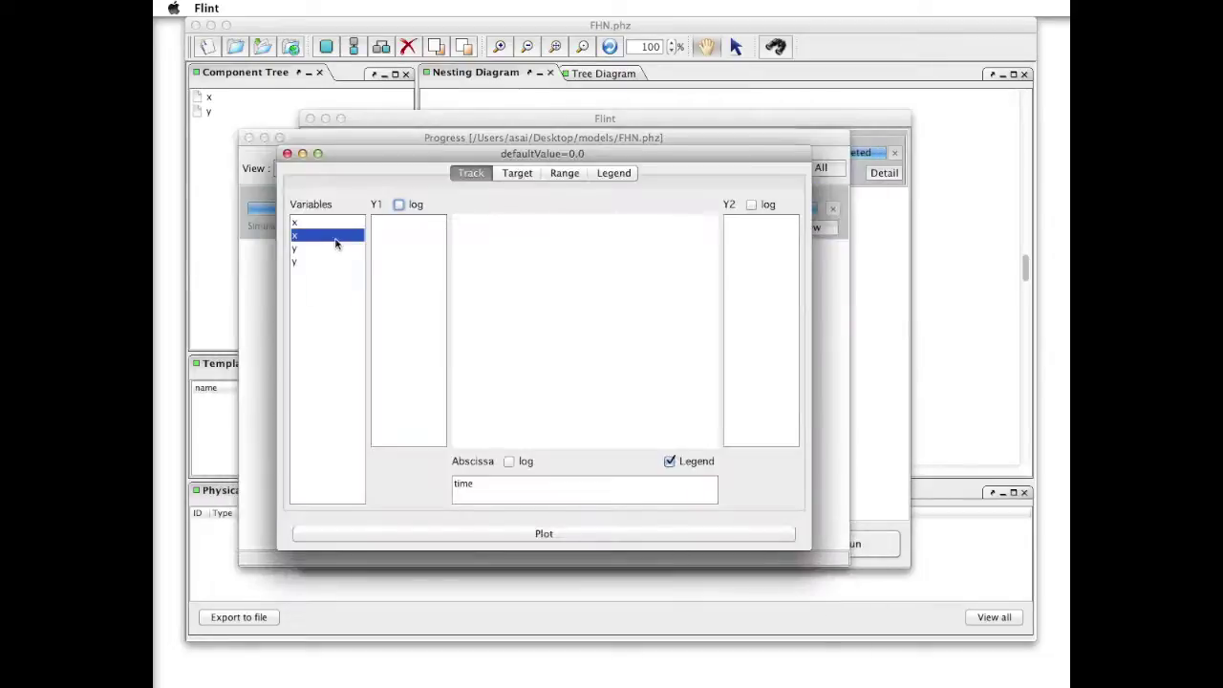
left_click_drag(335, 244, 415, 262)
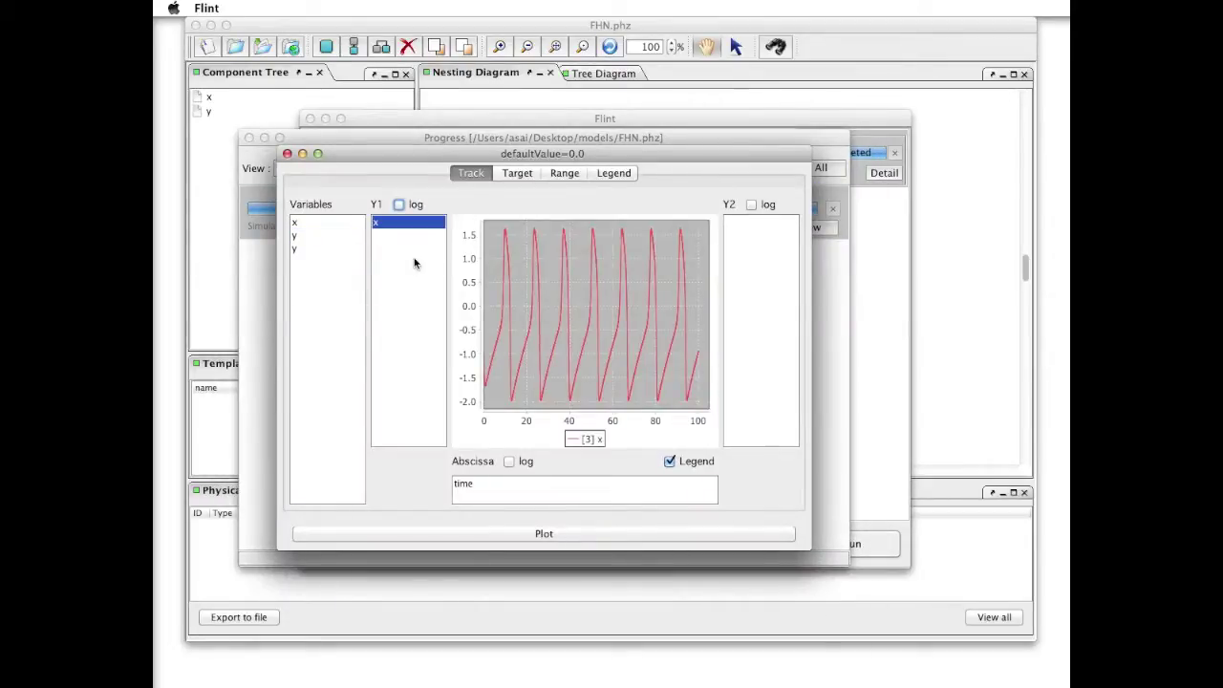
Replace time with x as the abscissa, plot y on Y1, and move the phase-plane window clear of the Flint window
left_click(472, 487)
left_click_drag(472, 488, 327, 277)
left_click_drag(379, 228, 464, 487)
left_click_drag(328, 237, 385, 256)
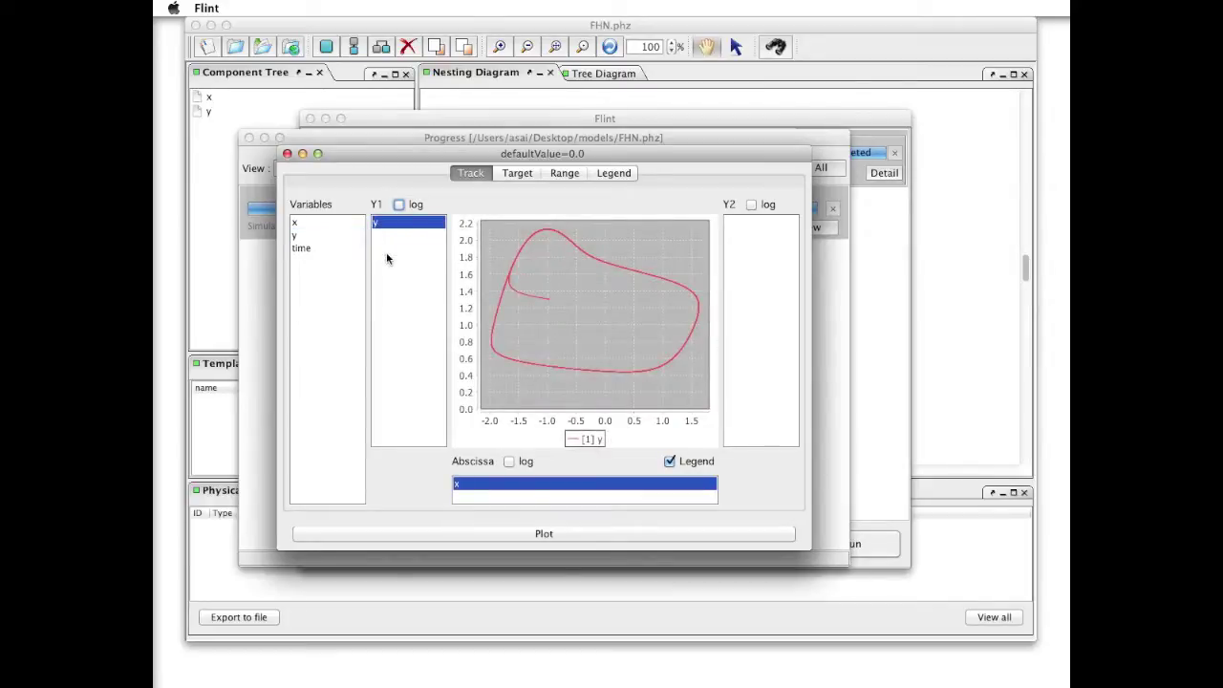
left_click_drag(489, 158, 378, 32)
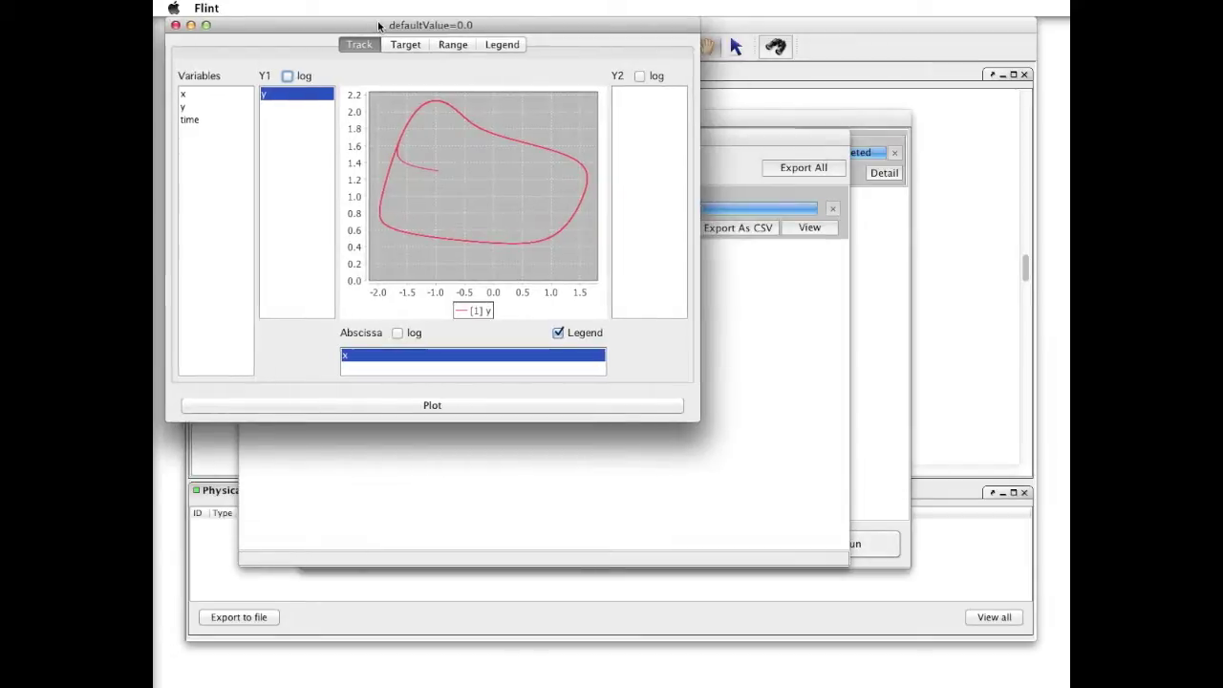
Set the initial value of y in module y to 1.8 and rerun the simulation
left_click(872, 346)
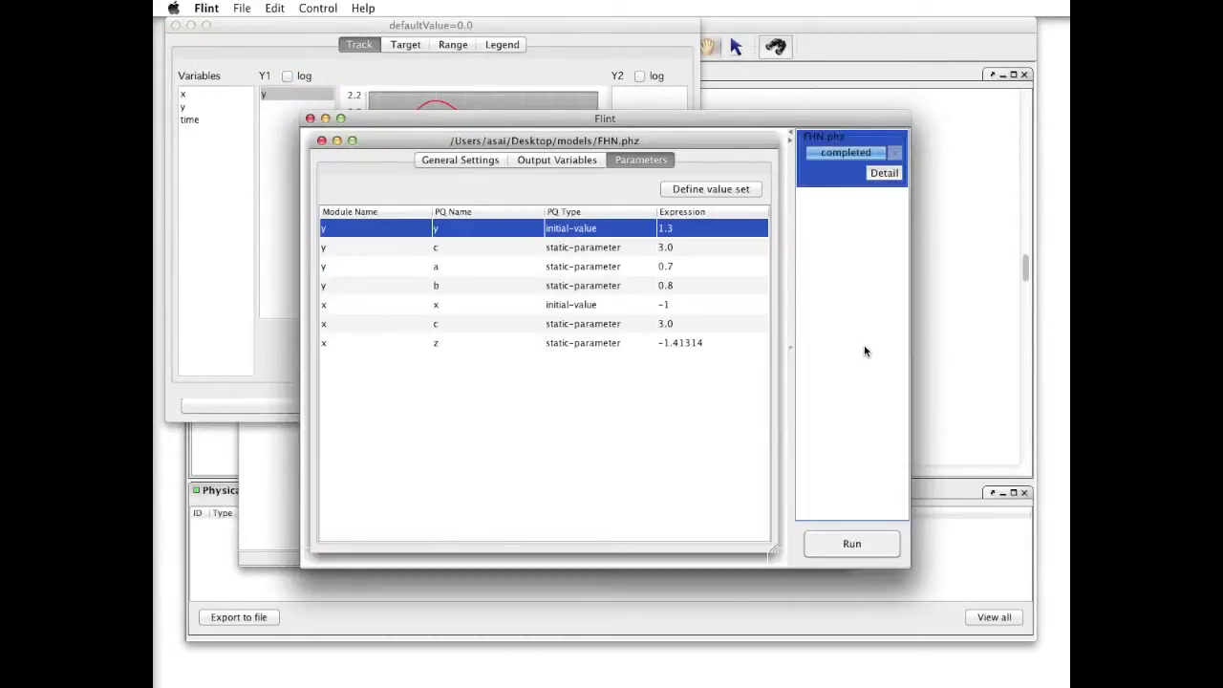
double_click(710, 229)
key("BackSpace")
type("8")
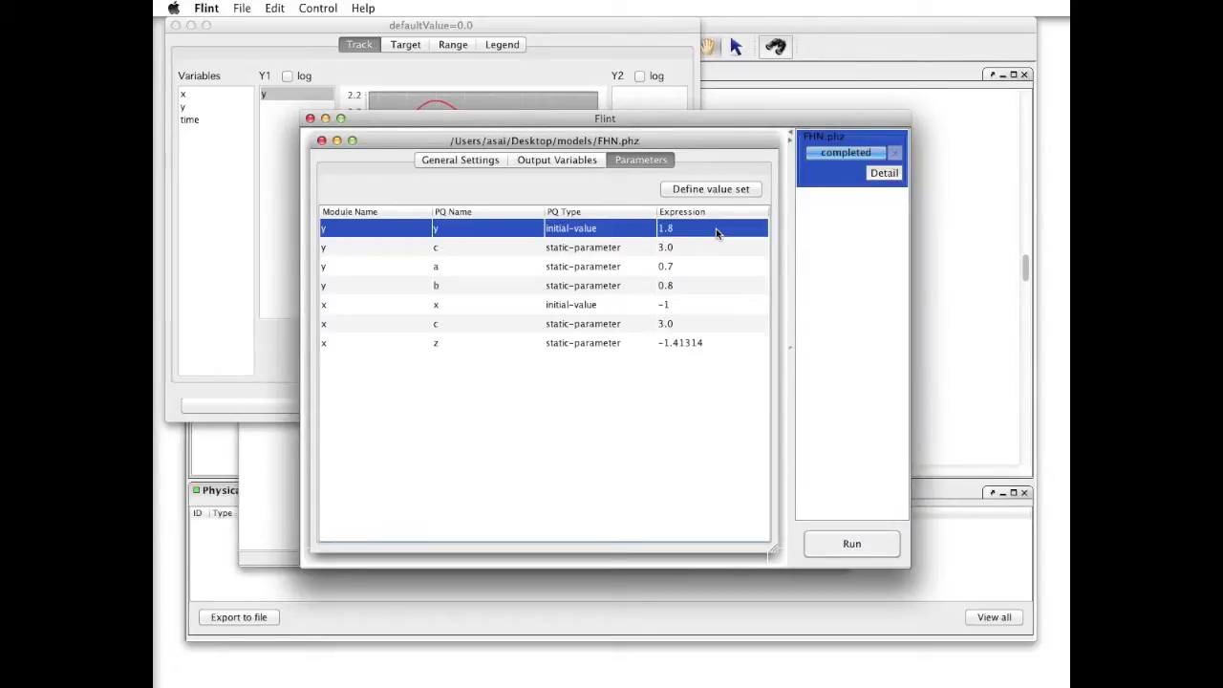
left_click(868, 547)
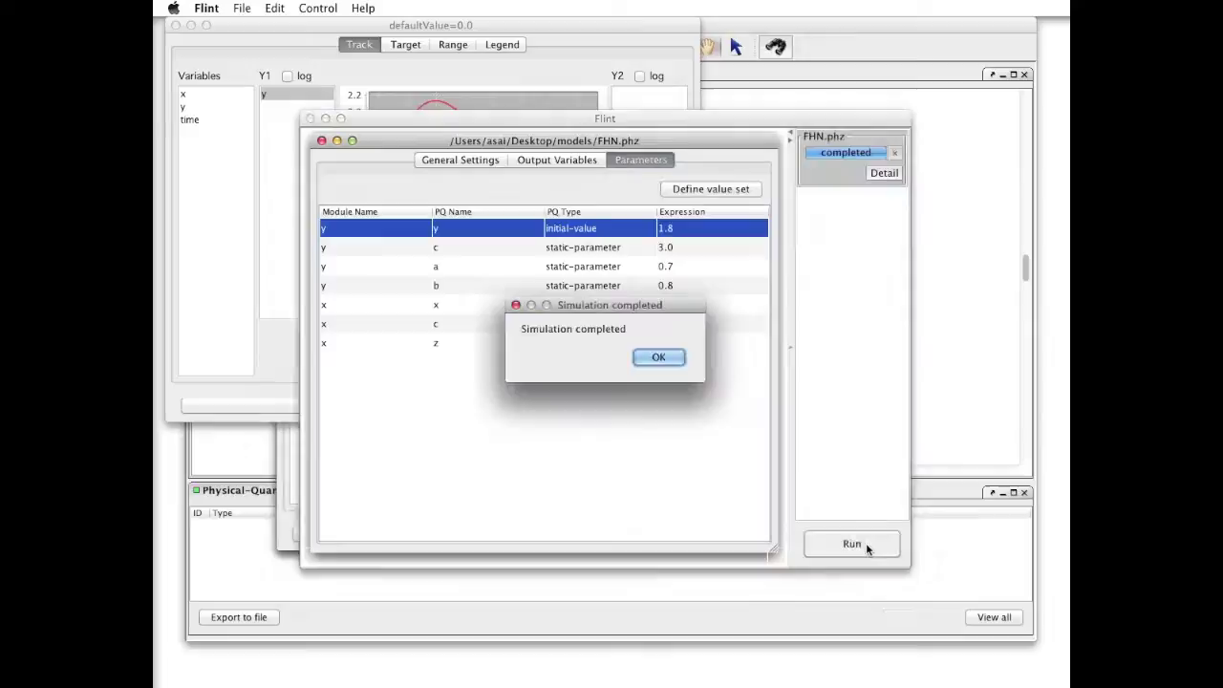
left_click(659, 356)
Open the detailed results of the run with initial y of 1.8 and plot x against time on the Y1 axis
left_click(881, 173)
left_click(820, 227)
left_click_drag(306, 235, 396, 293)
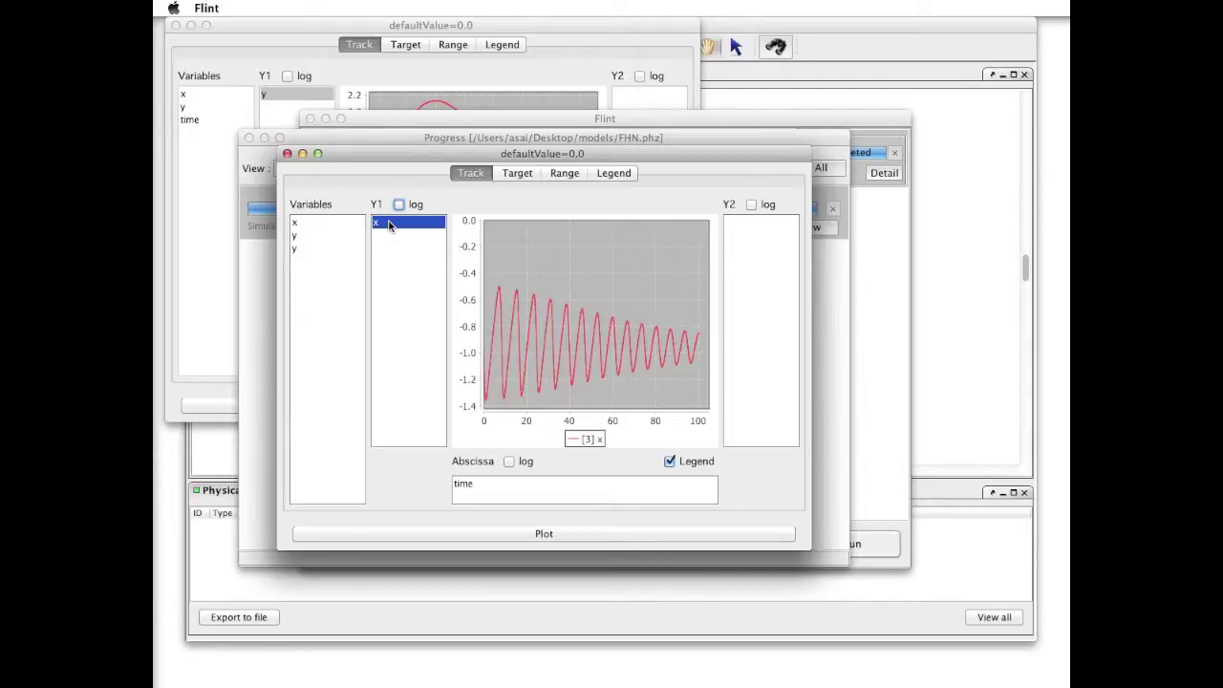
Make x the abscissa and leave only y on Y1 to plot y against x for the run with initial y of 1.8
left_click_drag(349, 237, 507, 492)
left_click_drag(384, 235, 335, 259)
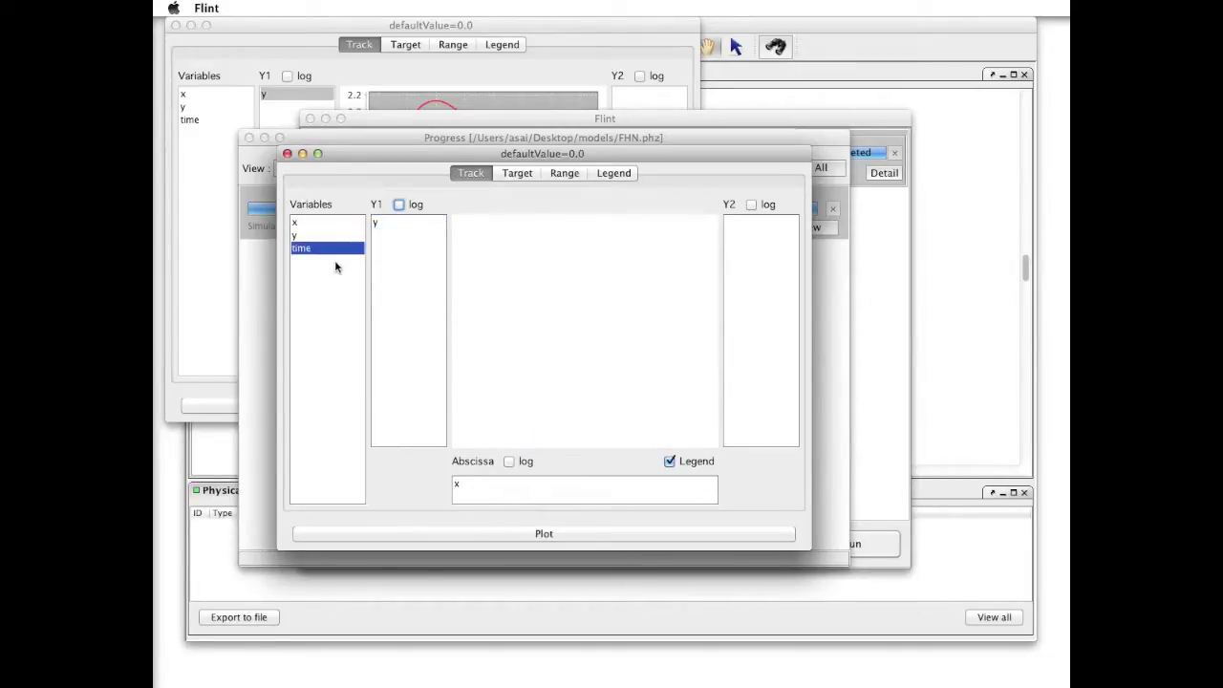